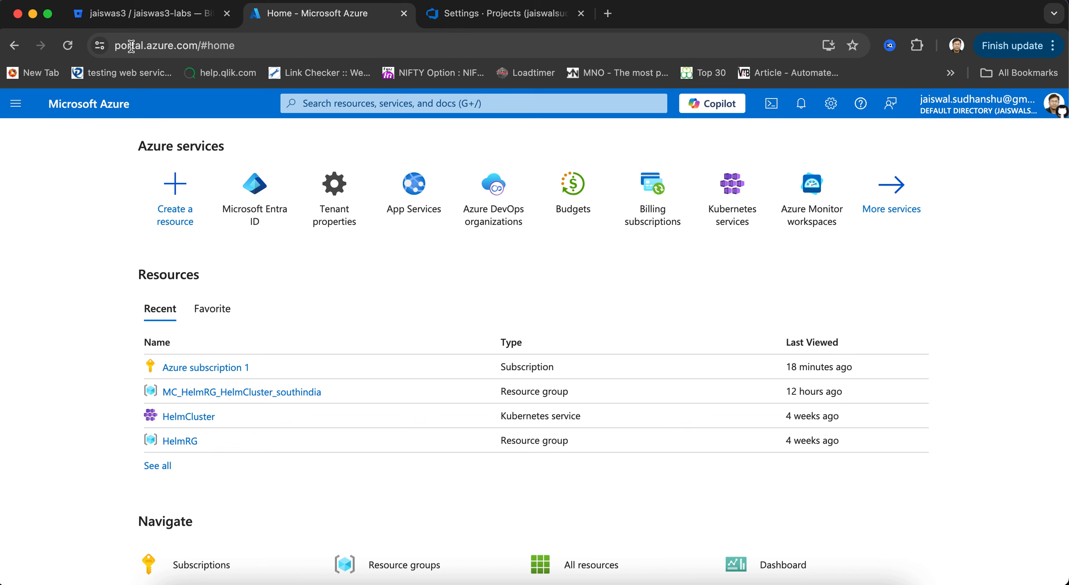
Switch to the Projects page in the Azure DevOps organization settings
{"action": "left_click", "coordinate": [531, 19]}
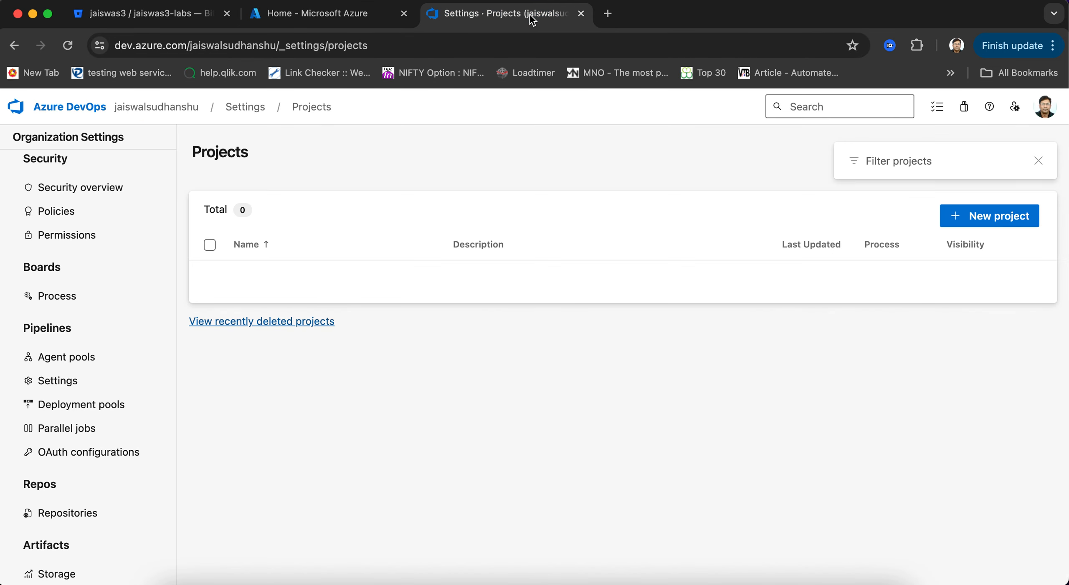
{"action": "left_click", "coordinate": [117, 46]}
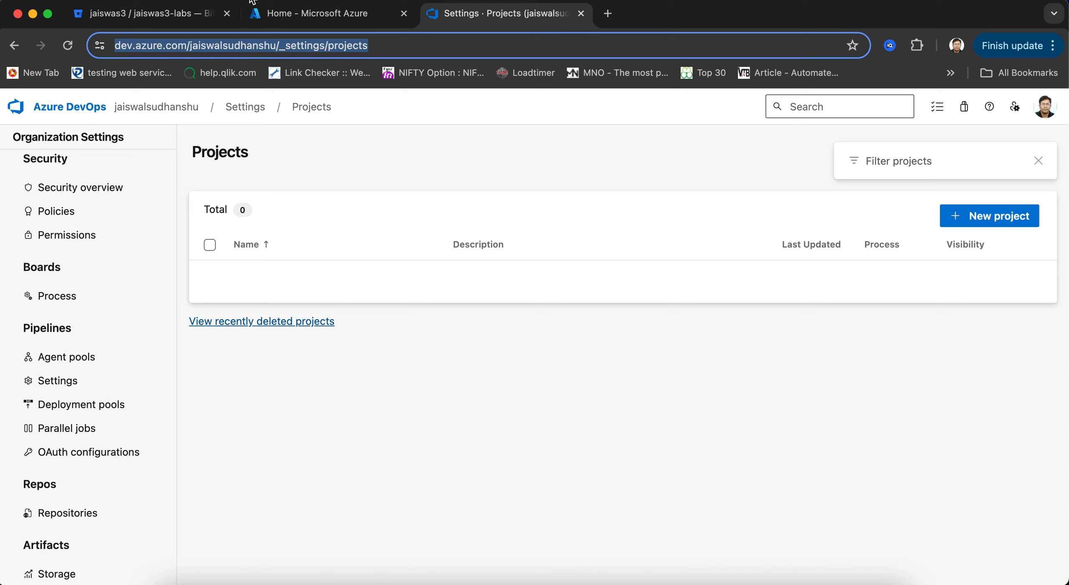
{"action": "left_click", "coordinate": [317, 16]}
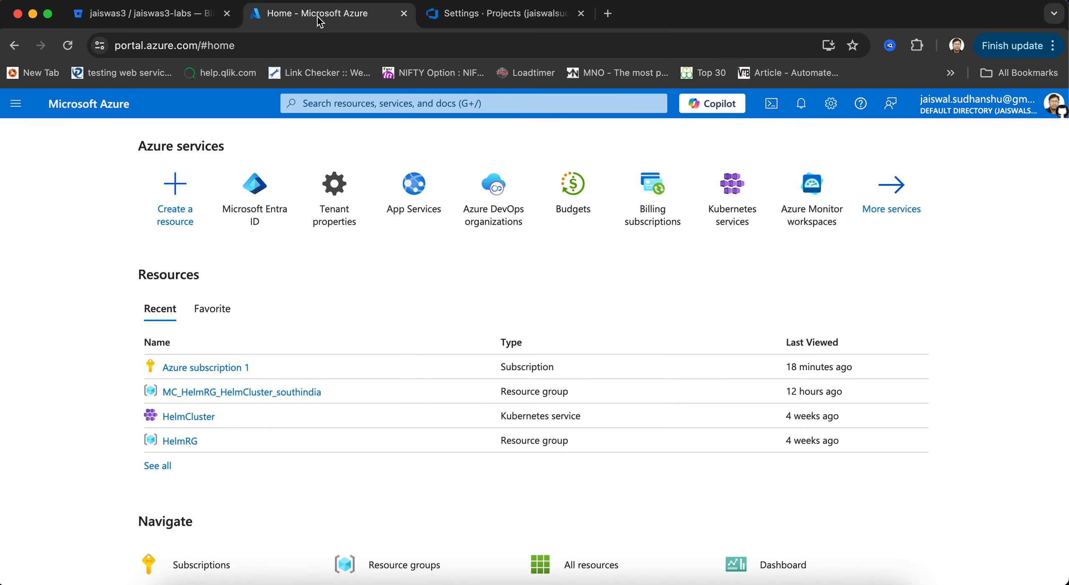
{"action": "left_click", "coordinate": [481, 16]}
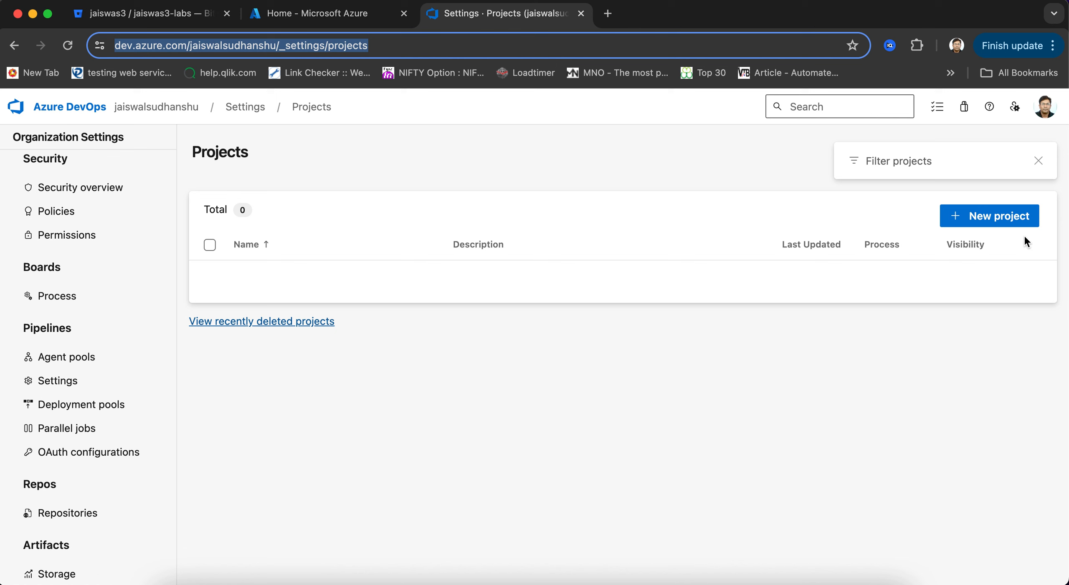
Create a private project named jaiswas3-labs with the description "This is our youtube project"
{"action": "left_click", "coordinate": [1007, 222]}
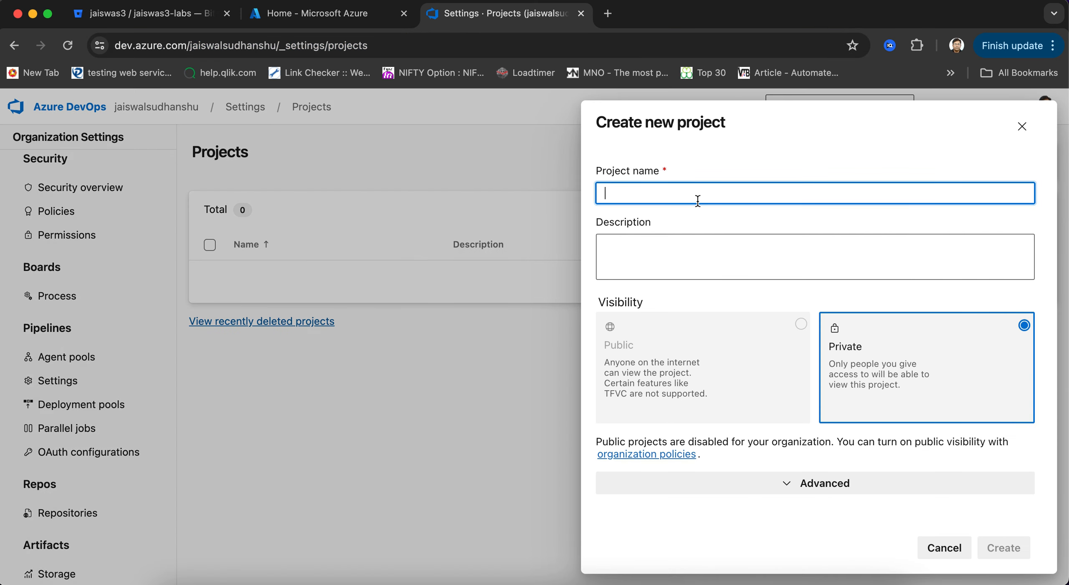
{"action": "type", "text": "jaisw"}
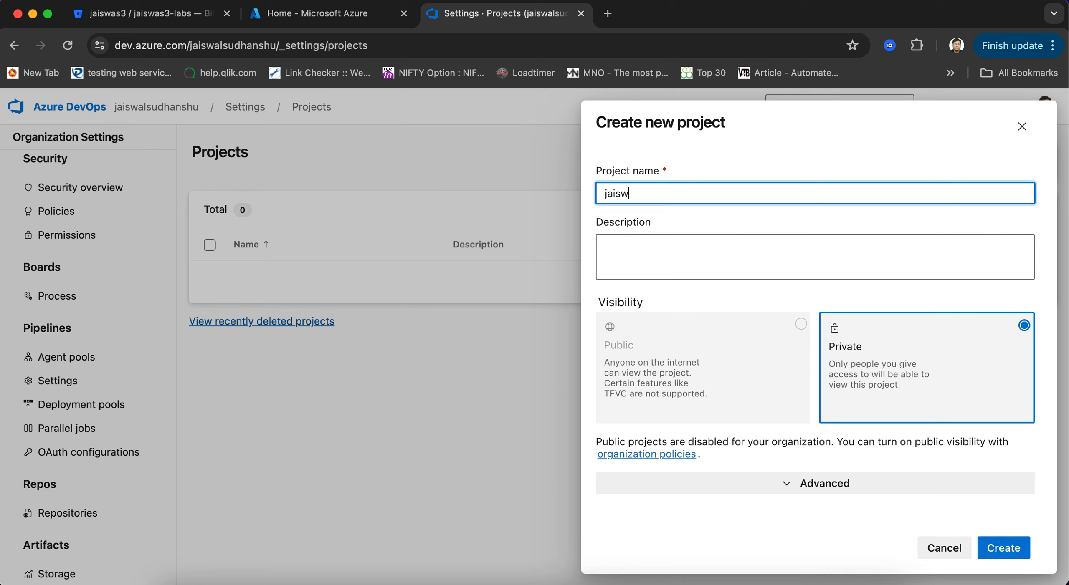
{"action": "type", "text": "as3-labs"}
{"action": "left_click", "coordinate": [694, 251]}
{"action": "type", "text": "T"}
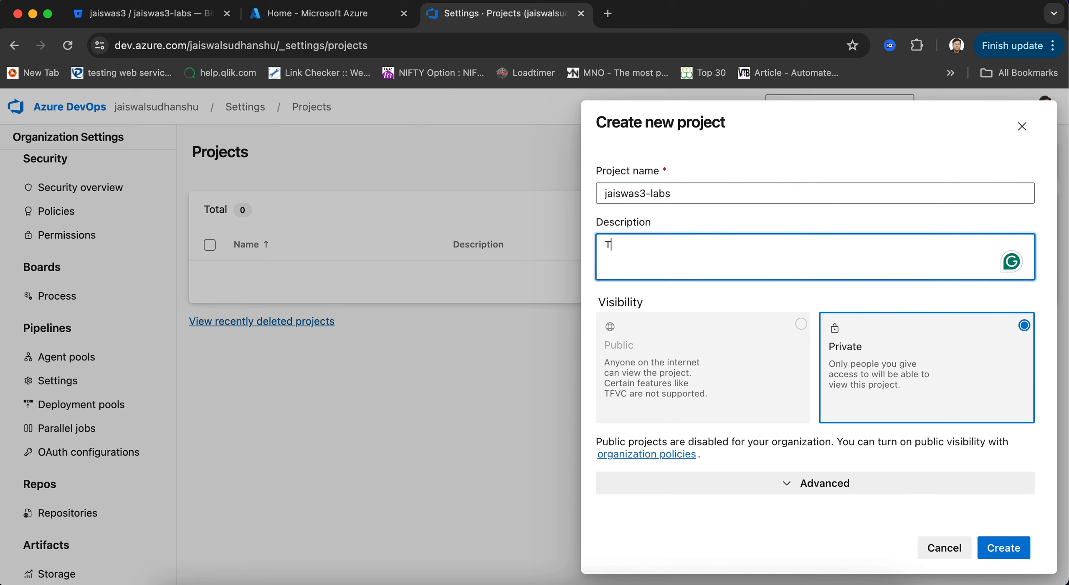
{"action": "type", "text": "his is our youtube "}
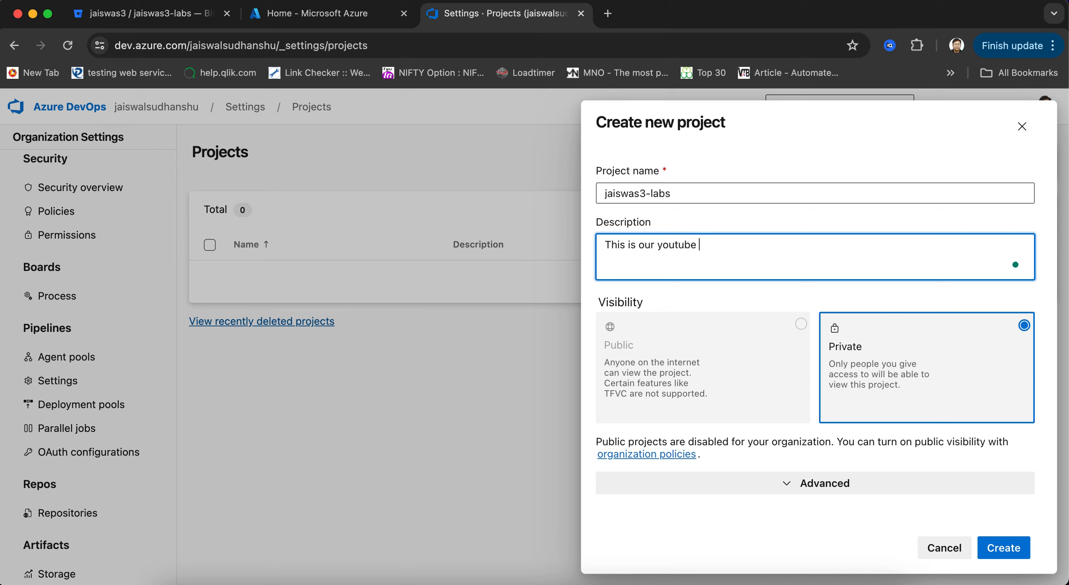
{"action": "type", "text": "project"}
{"action": "left_click", "coordinate": [1002, 548]}
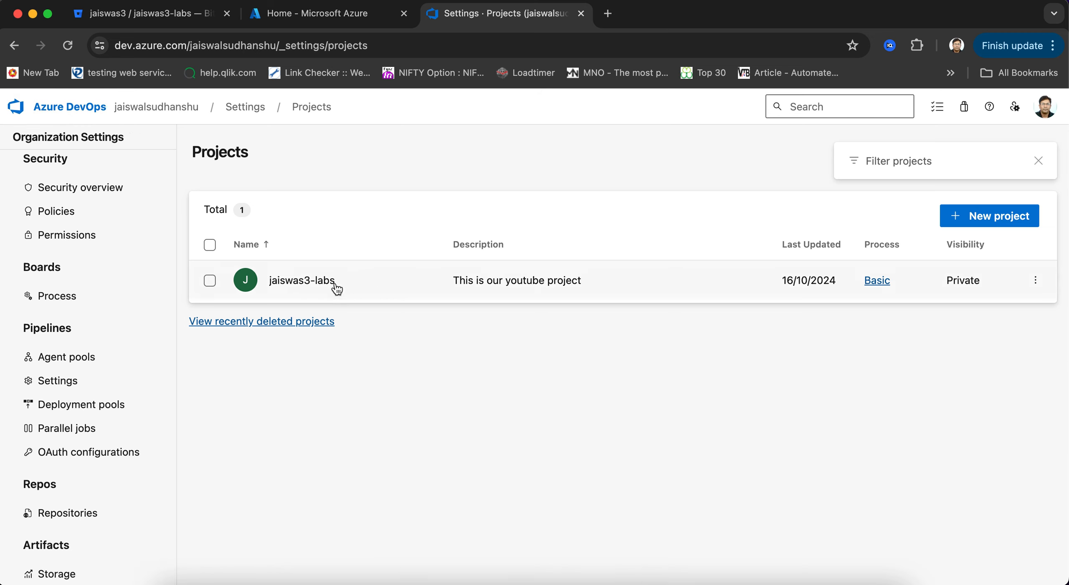
Open the jaiswas3-labs project and look through its available project settings categories
{"action": "left_click", "coordinate": [300, 291]}
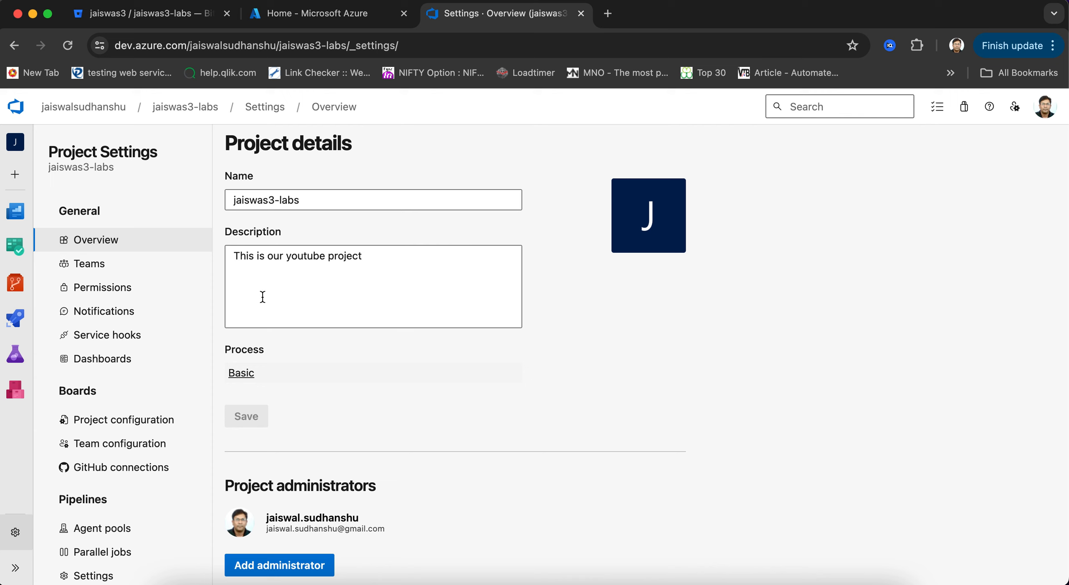
{"action": "scroll", "coordinate": [172, 453], "scroll_direction": "down", "scroll_amount": 4}
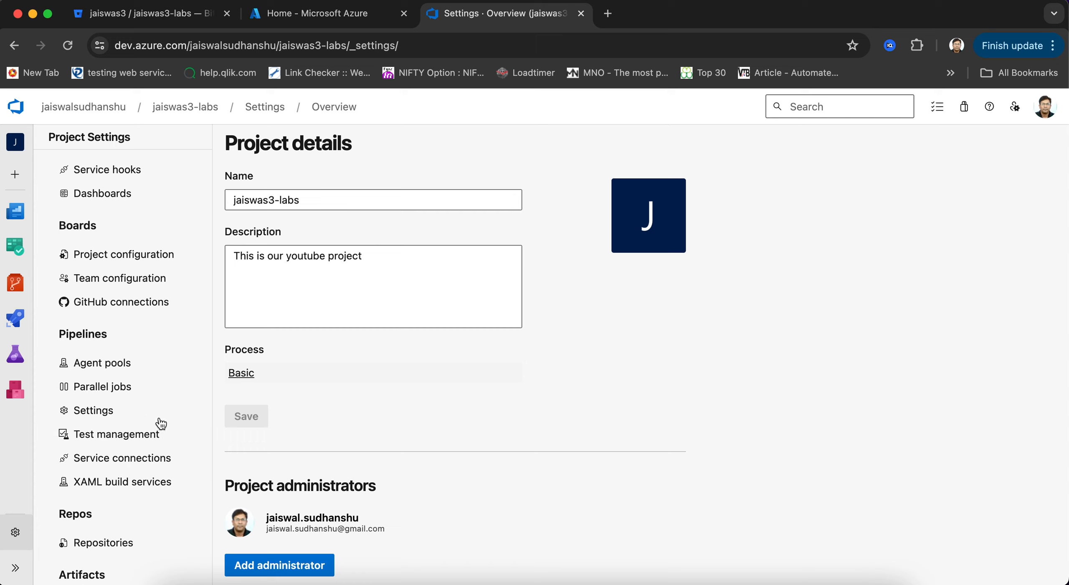
{"action": "scroll", "coordinate": [162, 412], "scroll_direction": "down", "scroll_amount": 3}
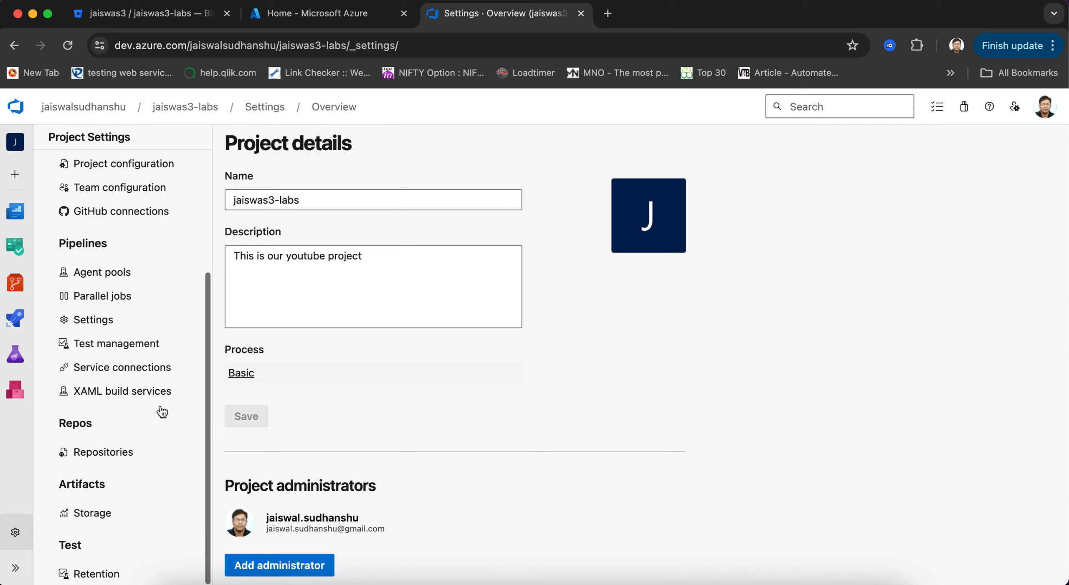
{"action": "scroll", "coordinate": [162, 412], "scroll_direction": "up", "scroll_amount": 3}
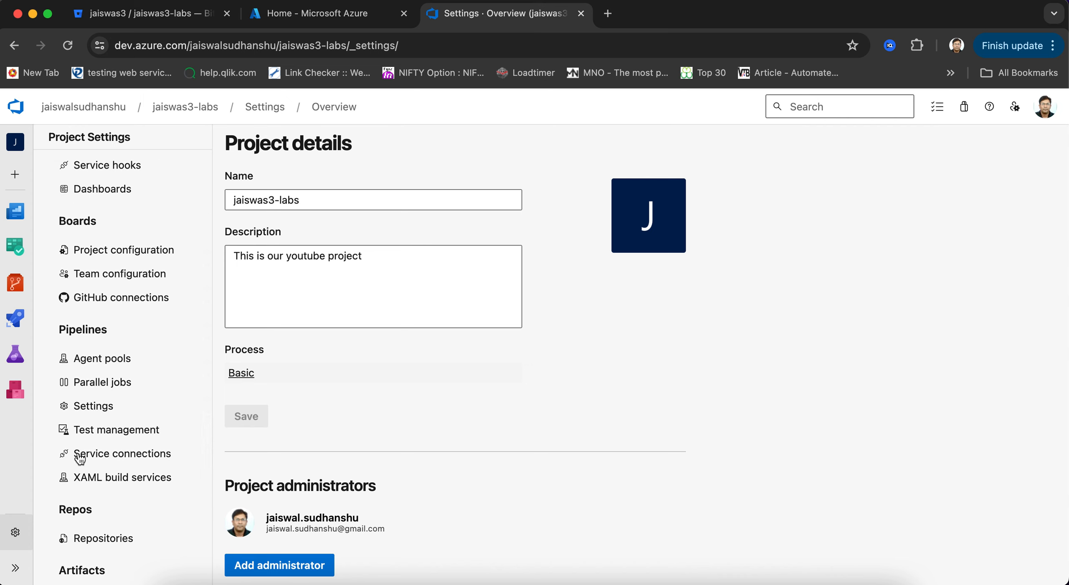
{"action": "scroll", "coordinate": [183, 388], "scroll_direction": "up", "scroll_amount": 5}
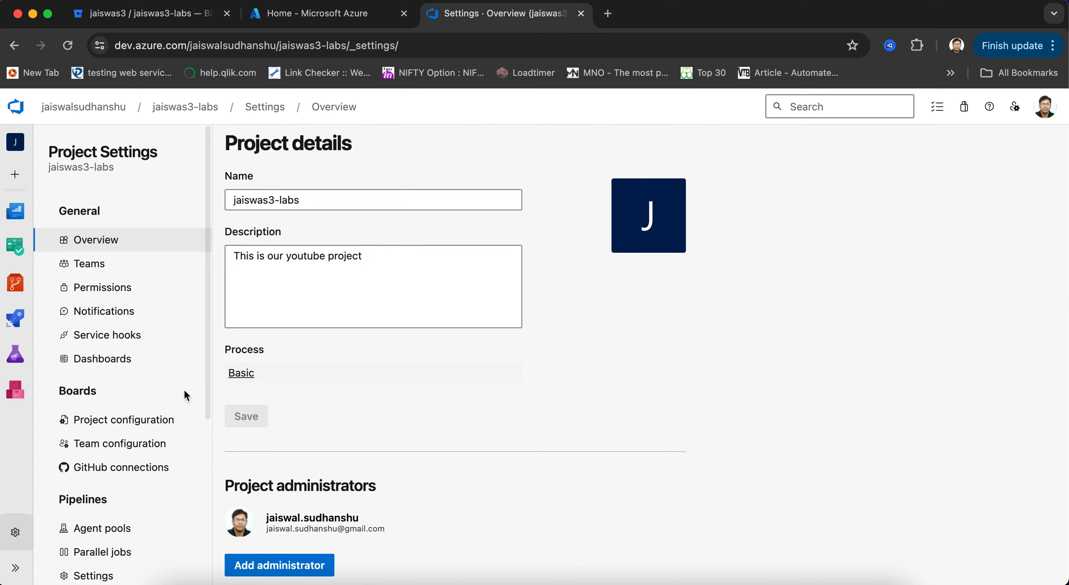
Go to the jaiswas3-labs project summary and open its Repos service
{"action": "left_click", "coordinate": [202, 116]}
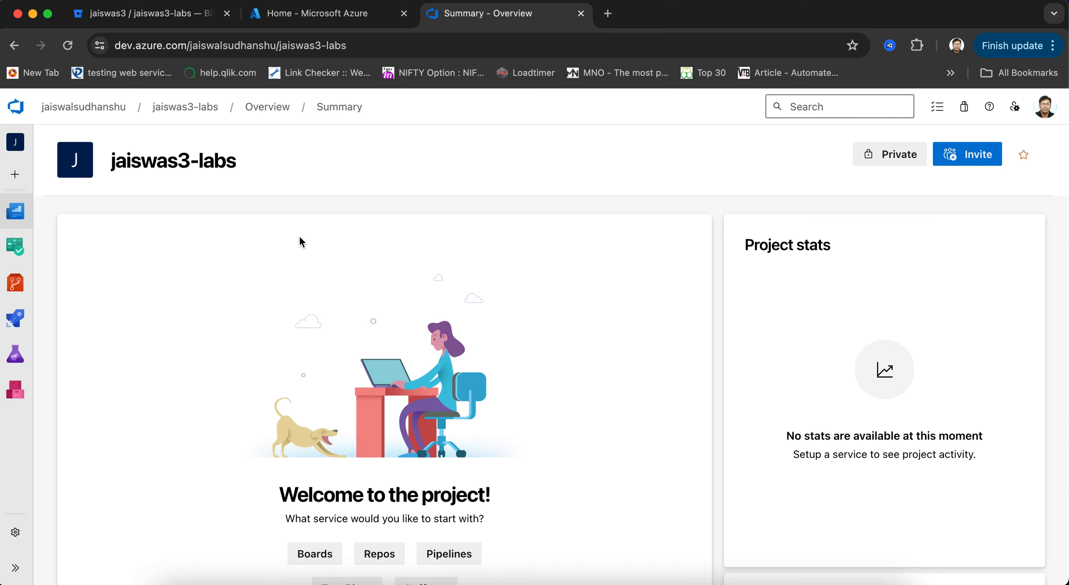
{"action": "scroll", "coordinate": [565, 418], "scroll_direction": "down", "scroll_amount": 3}
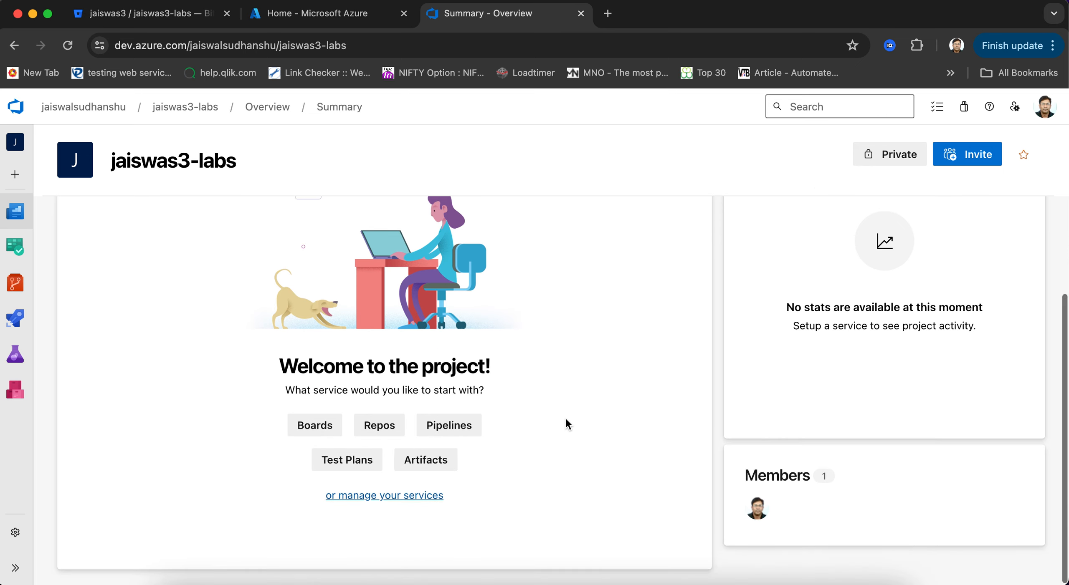
{"action": "left_click", "coordinate": [384, 425]}
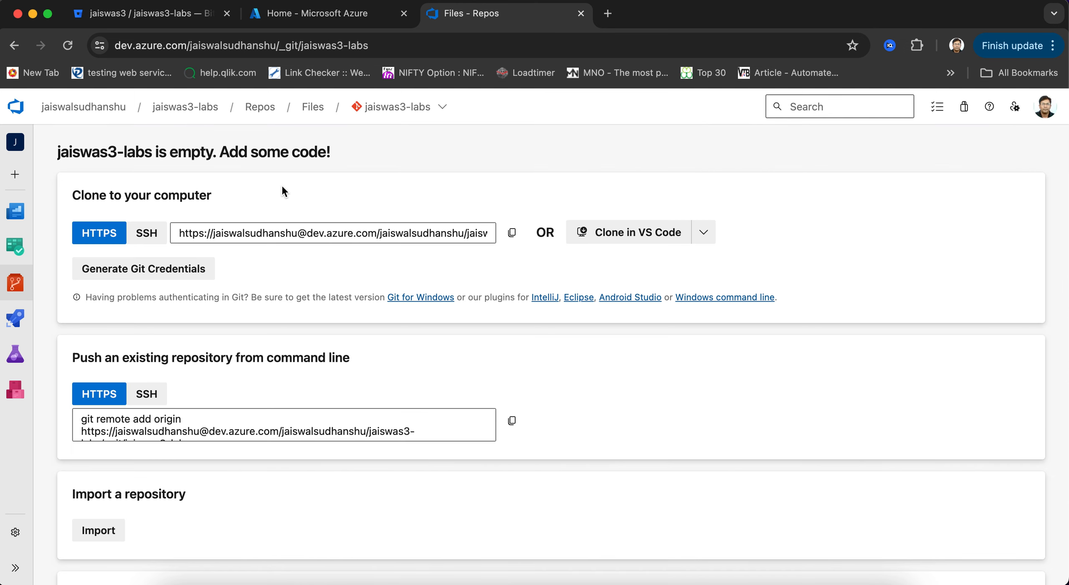
Switch to Bitbucket and copy the HTTPS clone command of the jaiswas3-labs repository
{"action": "left_click", "coordinate": [180, 20]}
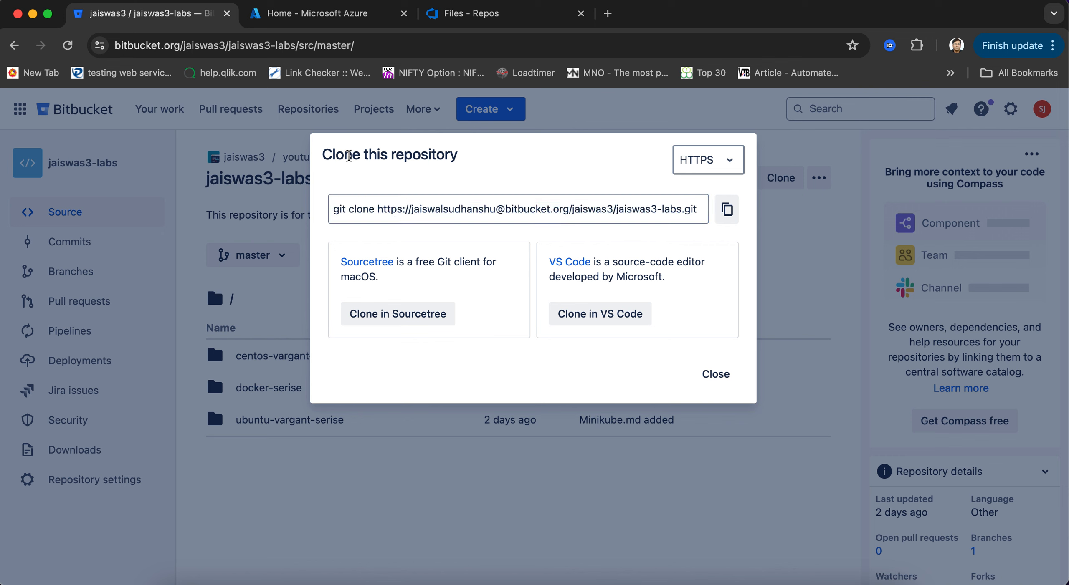
{"action": "left_click_drag", "start_coordinate": [336, 156], "coordinate": [480, 164]}
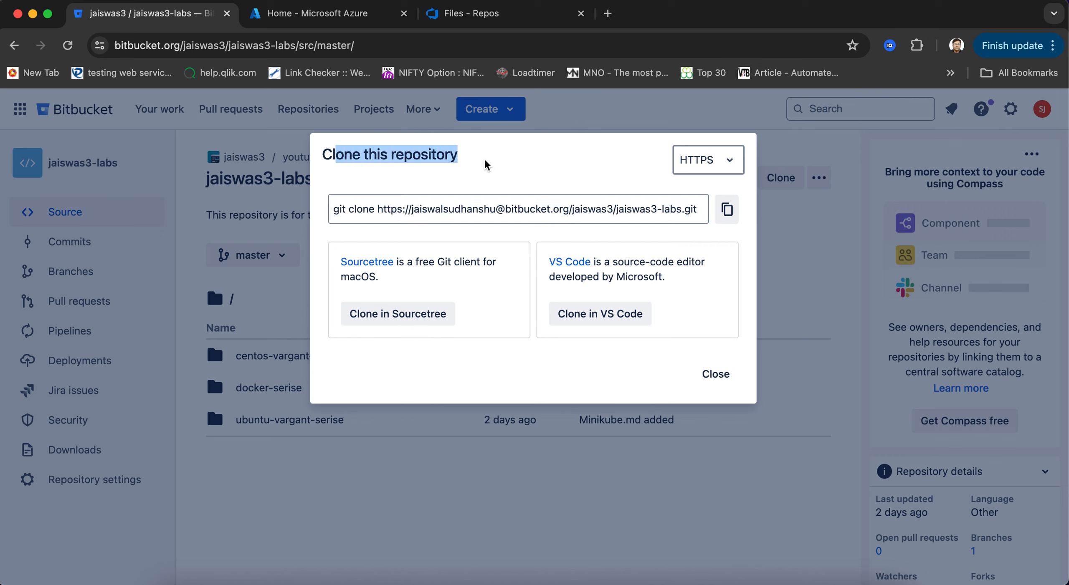
{"action": "left_click", "coordinate": [486, 165]}
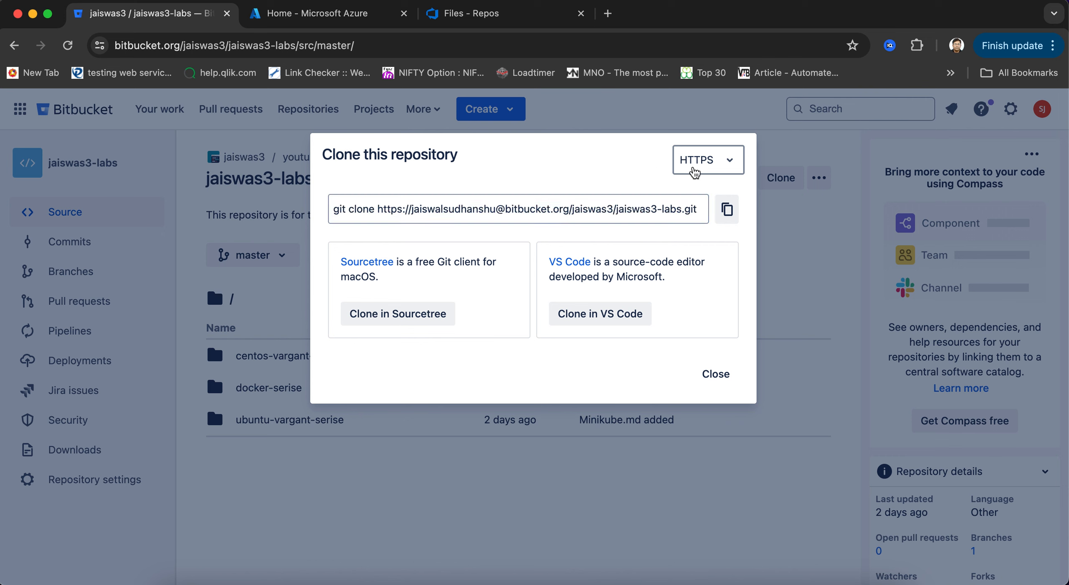
{"action": "left_click", "coordinate": [727, 211]}
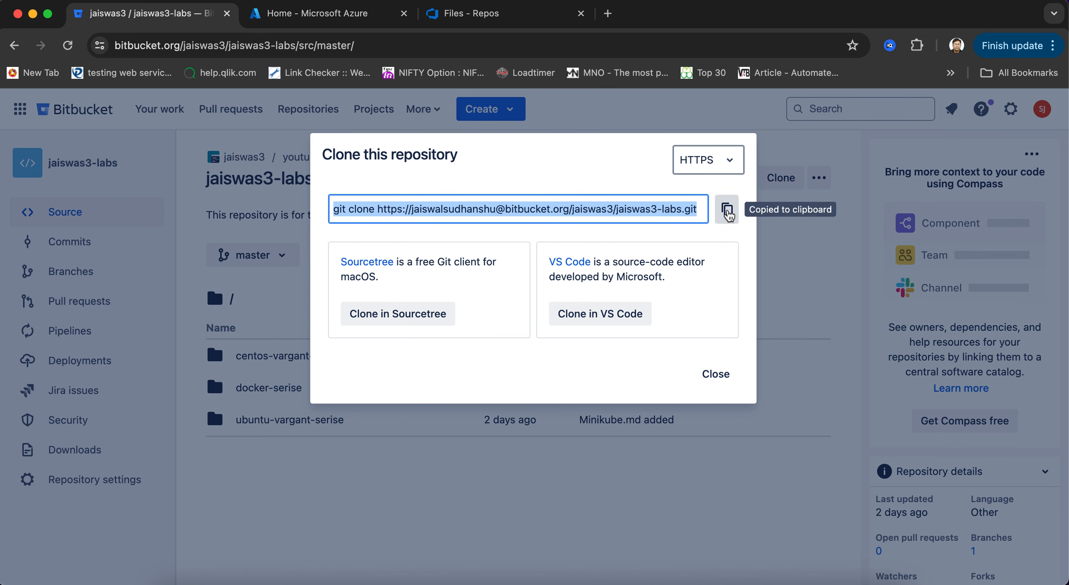
Return to Azure DevOps, start a Git repository import and paste the copied clone command as the clone URL
{"action": "left_click", "coordinate": [367, 16]}
{"action": "left_click", "coordinate": [450, 14]}
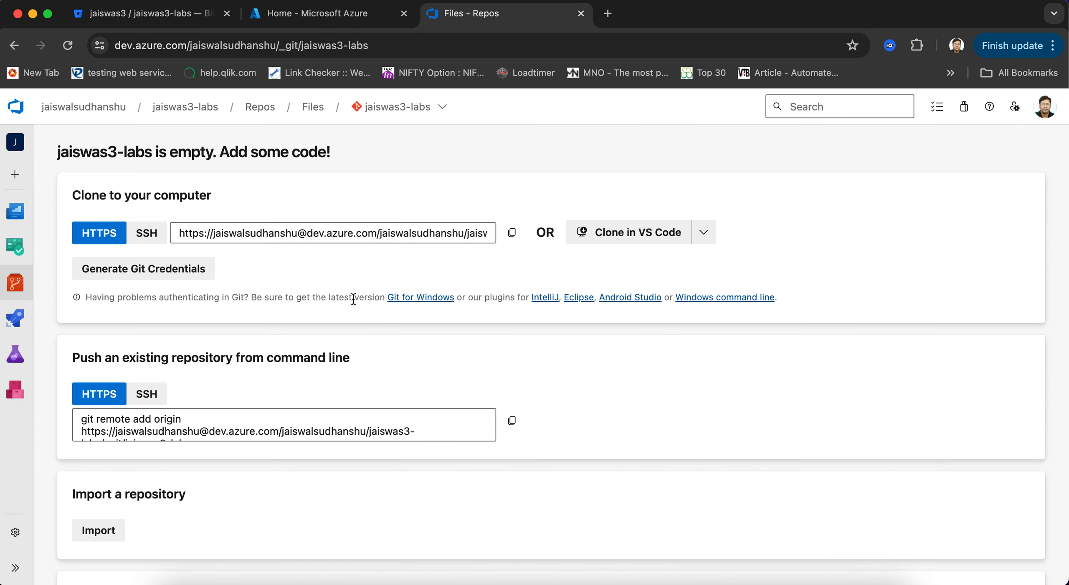
{"action": "left_click", "coordinate": [107, 533]}
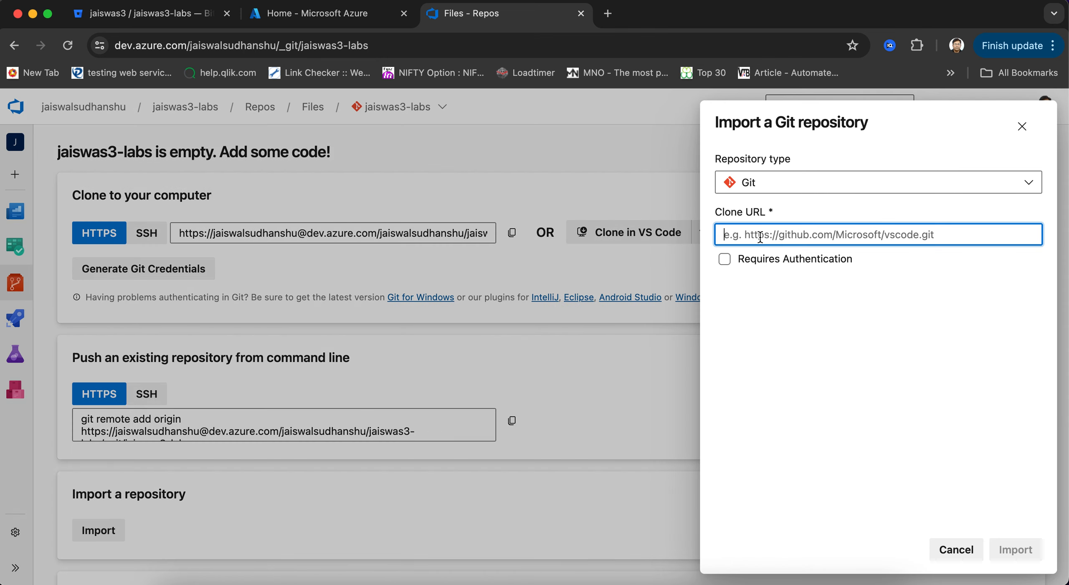
{"action": "key", "text": "super+v"}
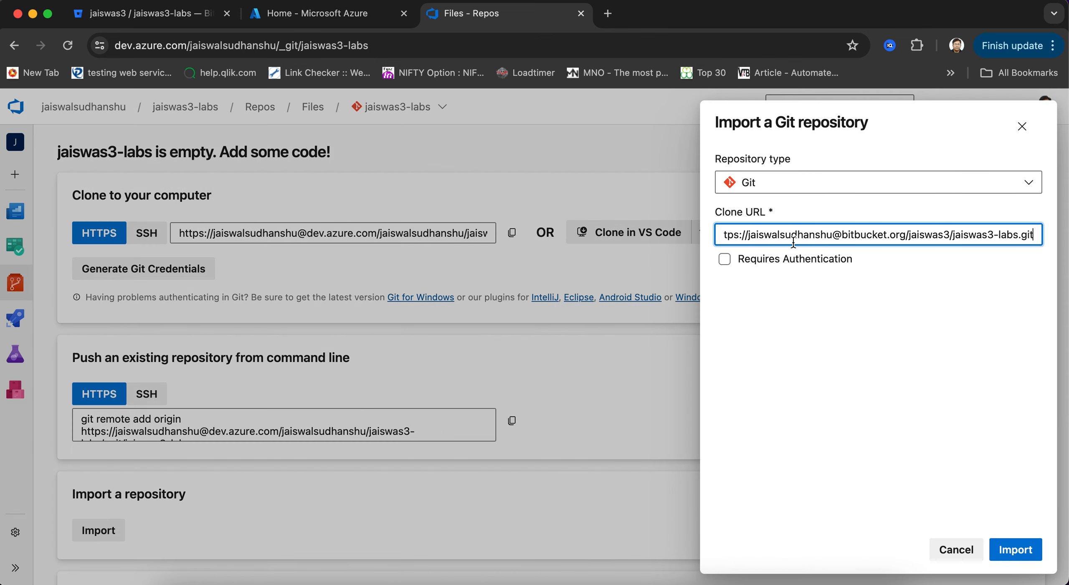
Remove the "git clone" prefix from the clone URL and import the Bitbucket repository
{"action": "key", "text": "super+a"}
{"action": "left_click", "coordinate": [729, 238]}
{"action": "left_click_drag", "start_coordinate": [744, 237], "coordinate": [687, 242]}
{"action": "left_click", "coordinate": [769, 236]}
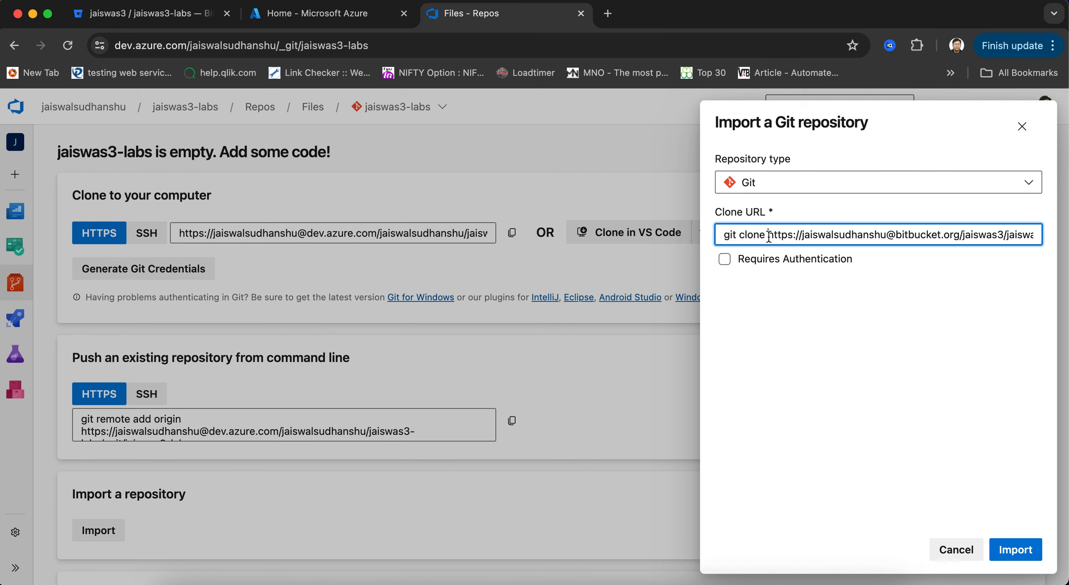
{"action": "left_click_drag", "start_coordinate": [769, 236], "coordinate": [693, 235]}
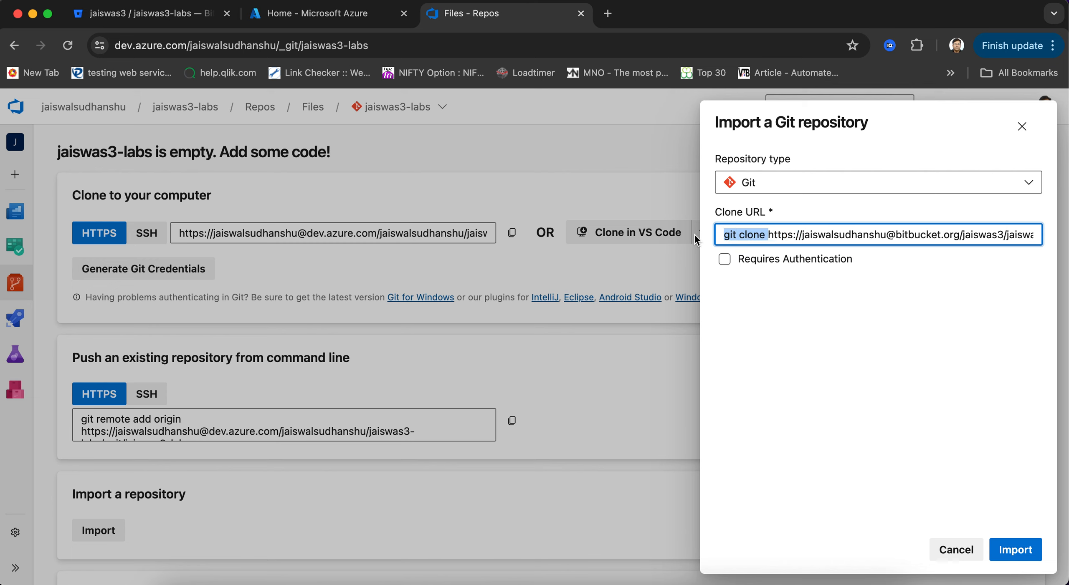
{"action": "key", "text": "BackSpace"}
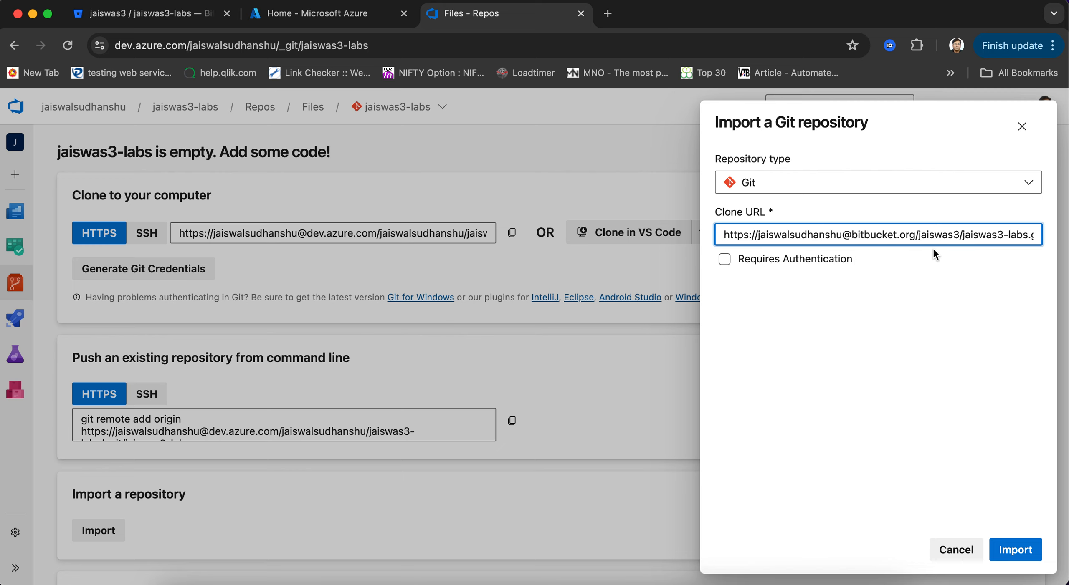
{"action": "left_click", "coordinate": [1008, 550]}
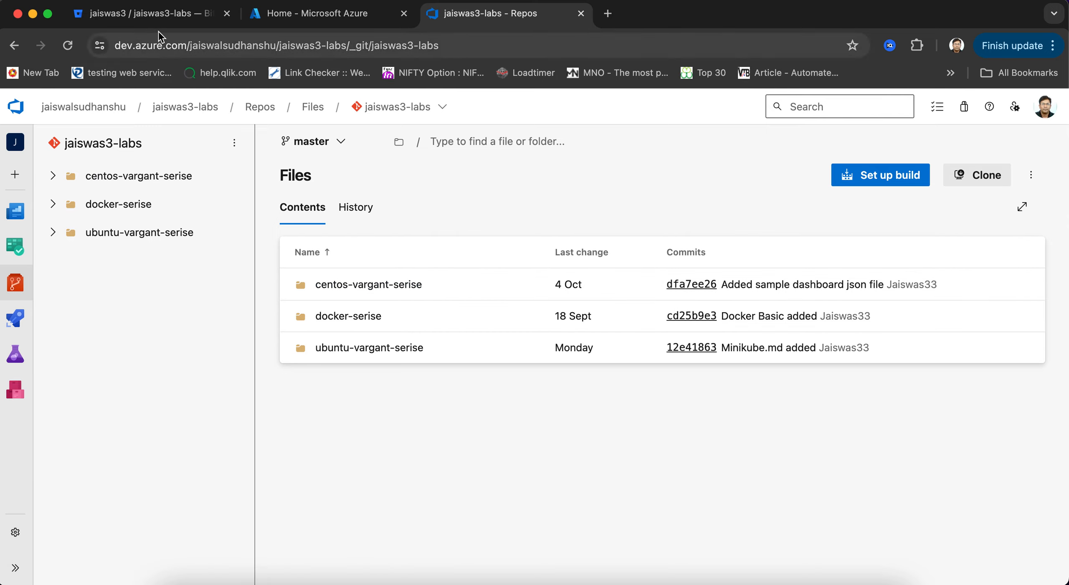
Close the clone dialog in Bitbucket and switch back to the imported repository in Azure DevOps
{"action": "left_click", "coordinate": [150, 13]}
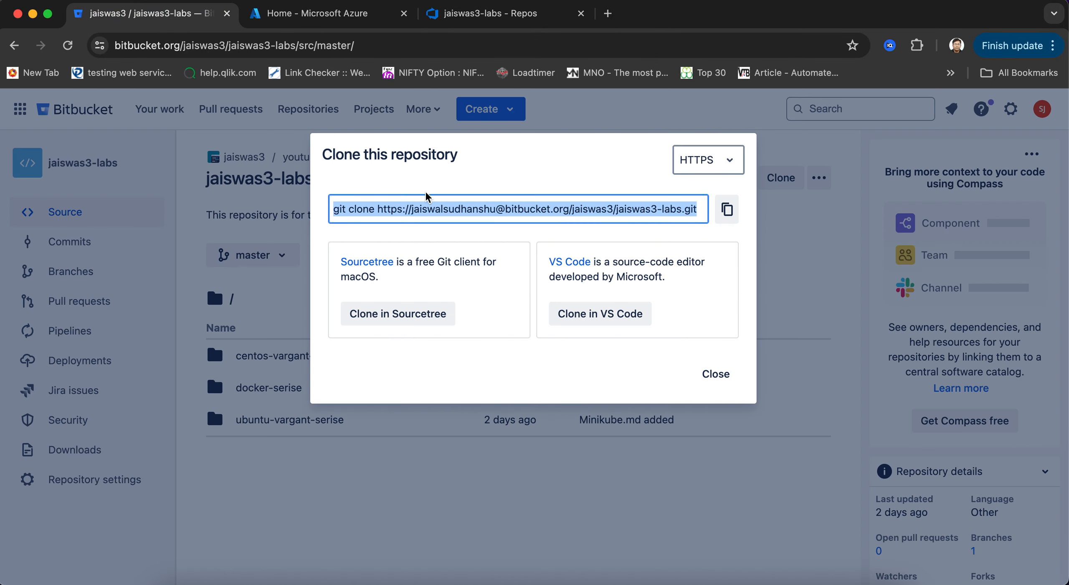
{"action": "left_click", "coordinate": [715, 374]}
{"action": "left_click", "coordinate": [322, 14]}
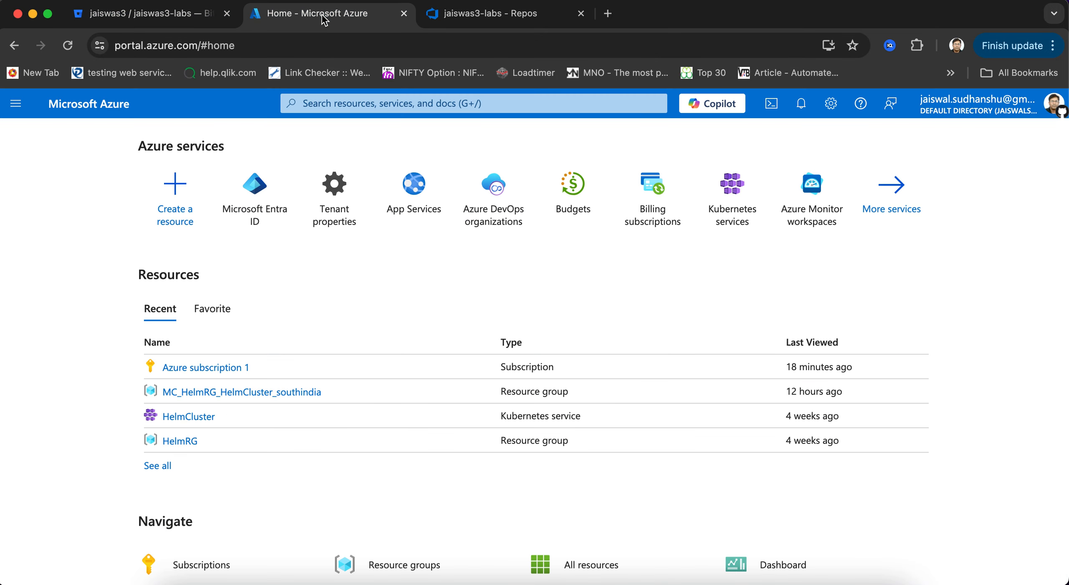
{"action": "left_click", "coordinate": [498, 18]}
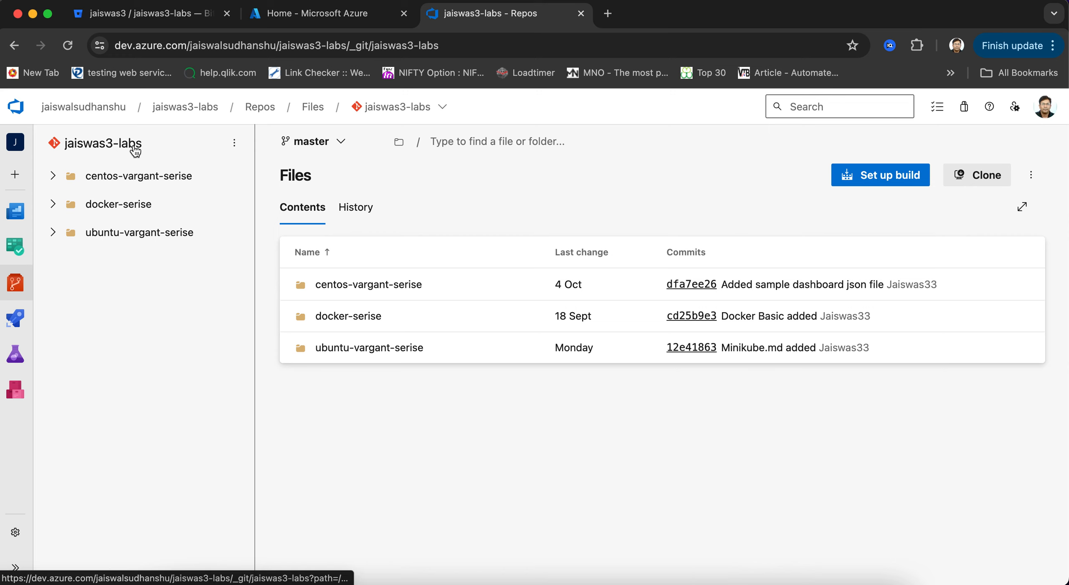
Expand the project navigation and open the settings of the jaiswas3-labs project
{"action": "left_click", "coordinate": [15, 568]}
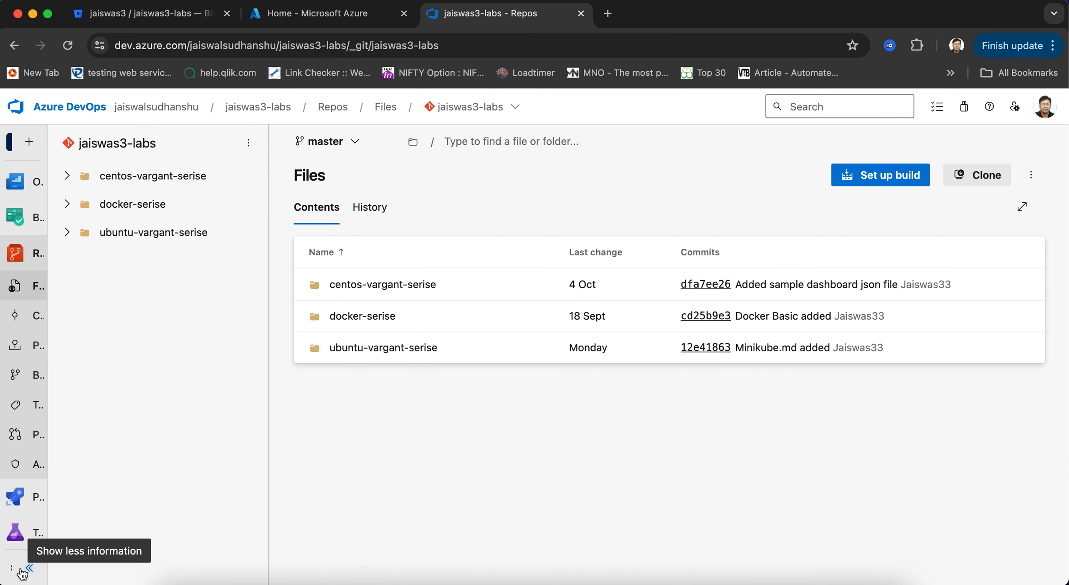
{"action": "mouse_move", "coordinate": [148, 546]}
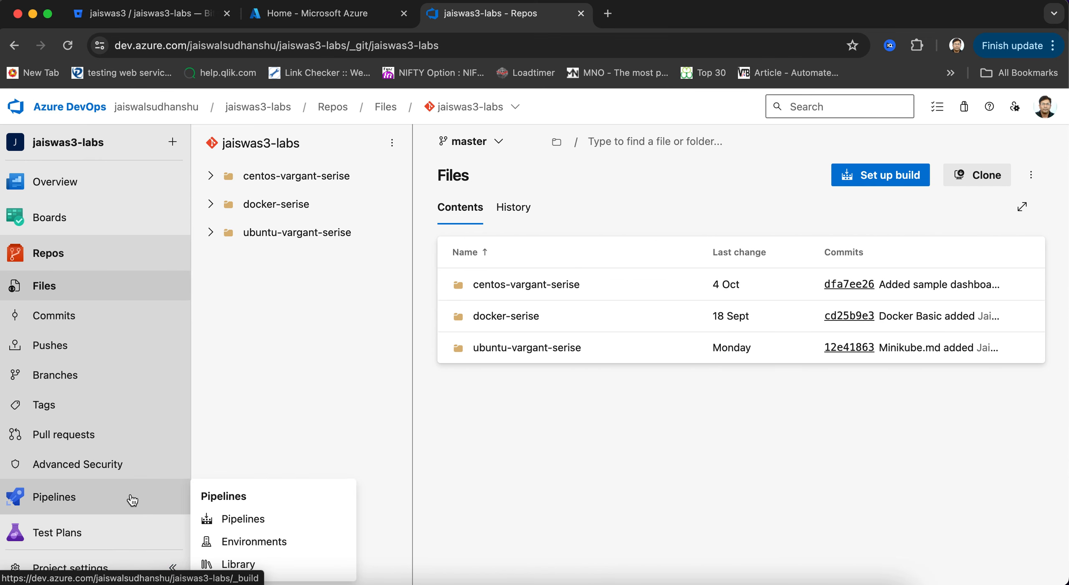
{"action": "scroll", "coordinate": [133, 499], "scroll_direction": "down", "scroll_amount": 2}
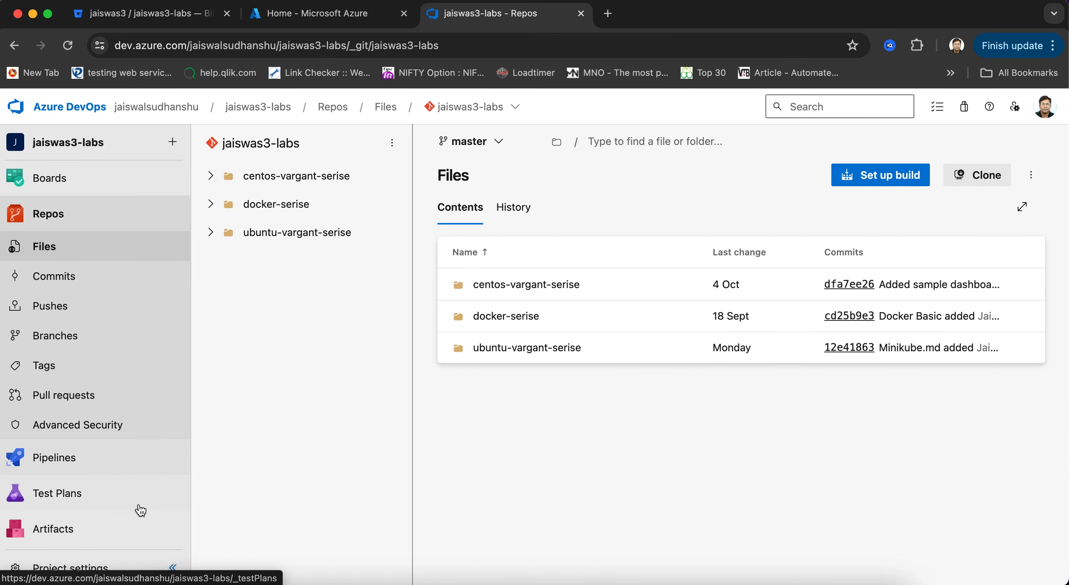
{"action": "left_click", "coordinate": [71, 569]}
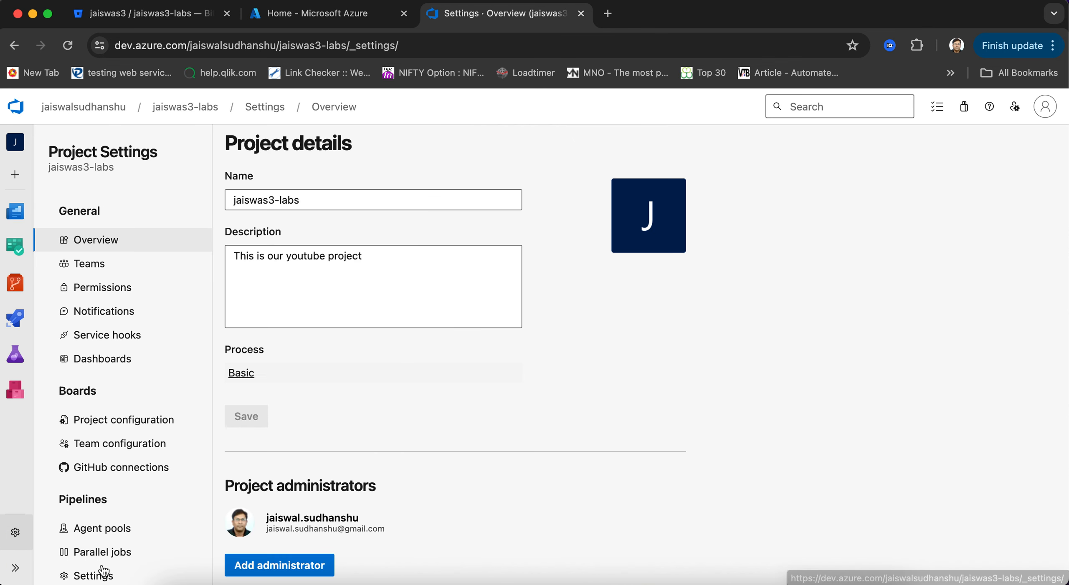
Open the project's service connections settings and start creating the first service connection
{"action": "scroll", "coordinate": [162, 425], "scroll_direction": "down", "scroll_amount": 5}
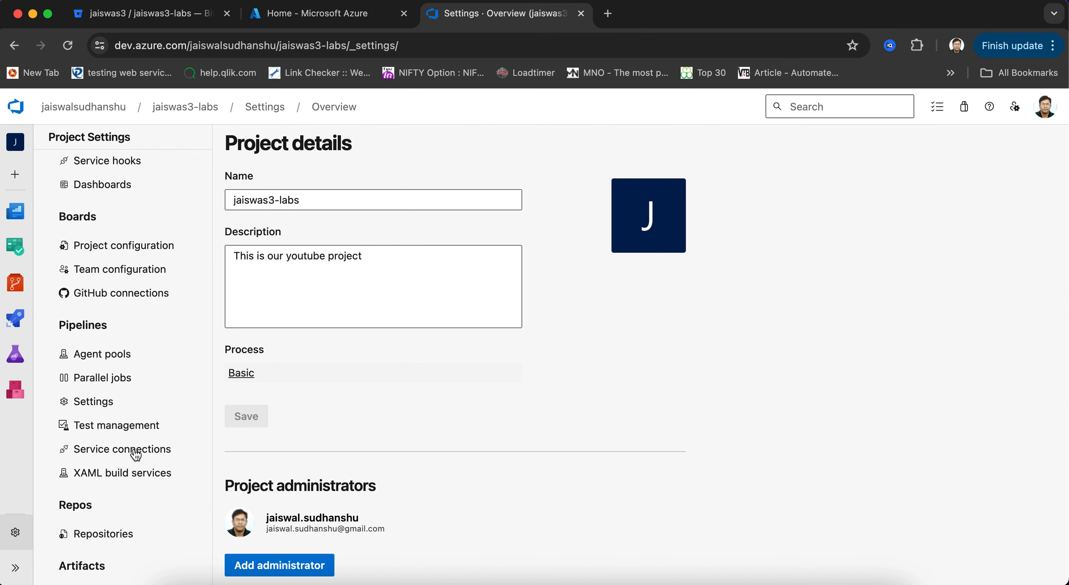
{"action": "left_click", "coordinate": [134, 451]}
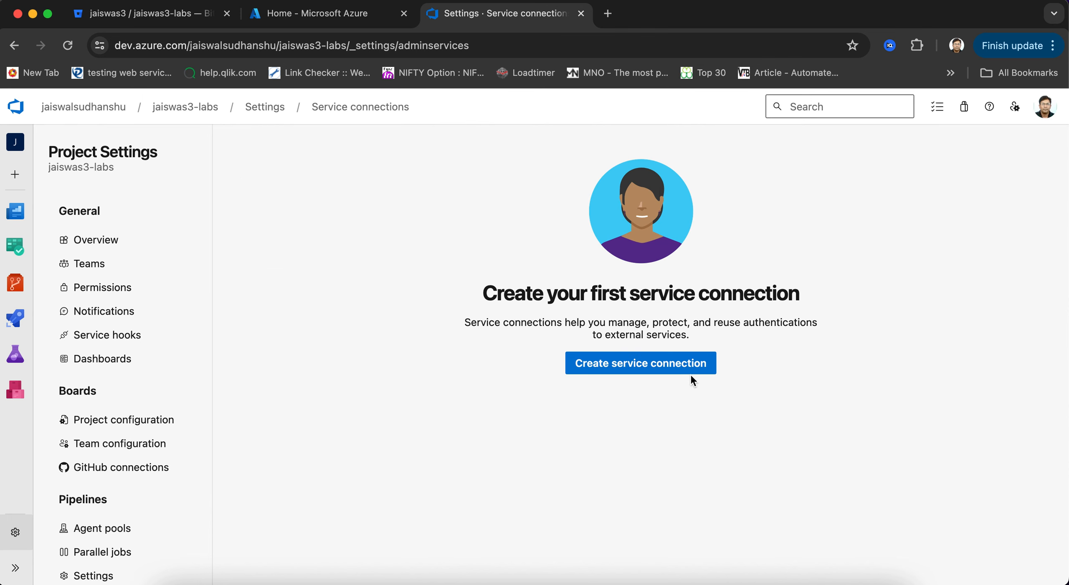
{"action": "left_click", "coordinate": [672, 368]}
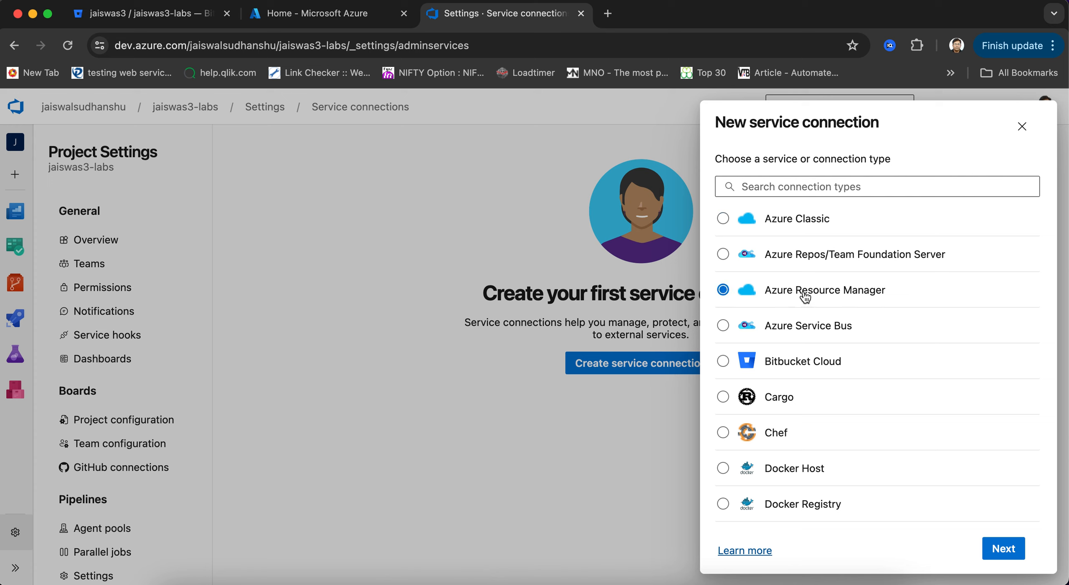
Examine the available connection types for the new service connection
{"action": "scroll", "coordinate": [871, 487], "scroll_direction": "down", "scroll_amount": 5}
{"action": "scroll", "coordinate": [870, 488], "scroll_direction": "up", "scroll_amount": 4}
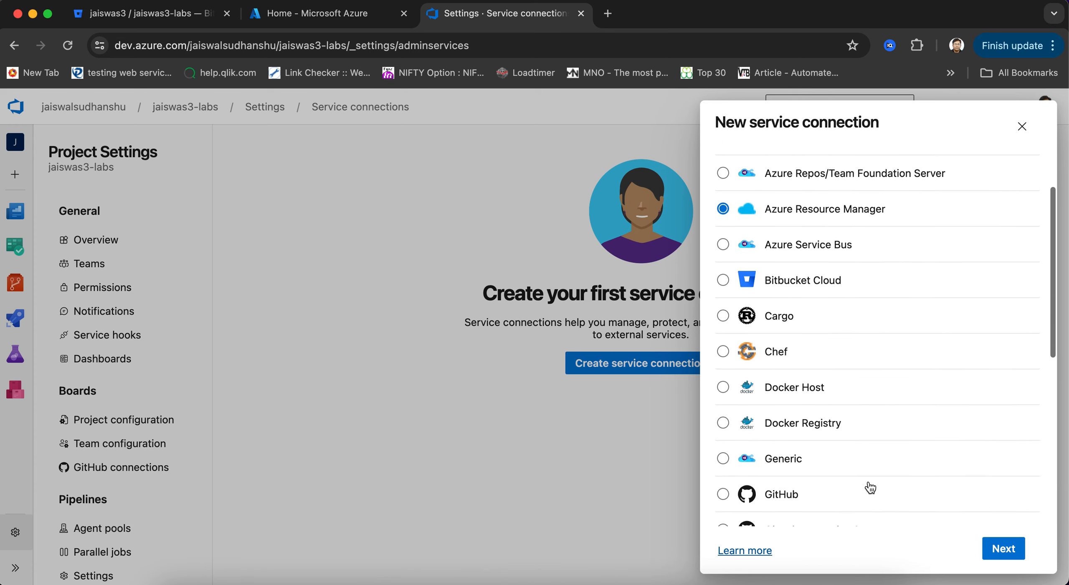
{"action": "scroll", "coordinate": [870, 488], "scroll_direction": "down", "scroll_amount": 4}
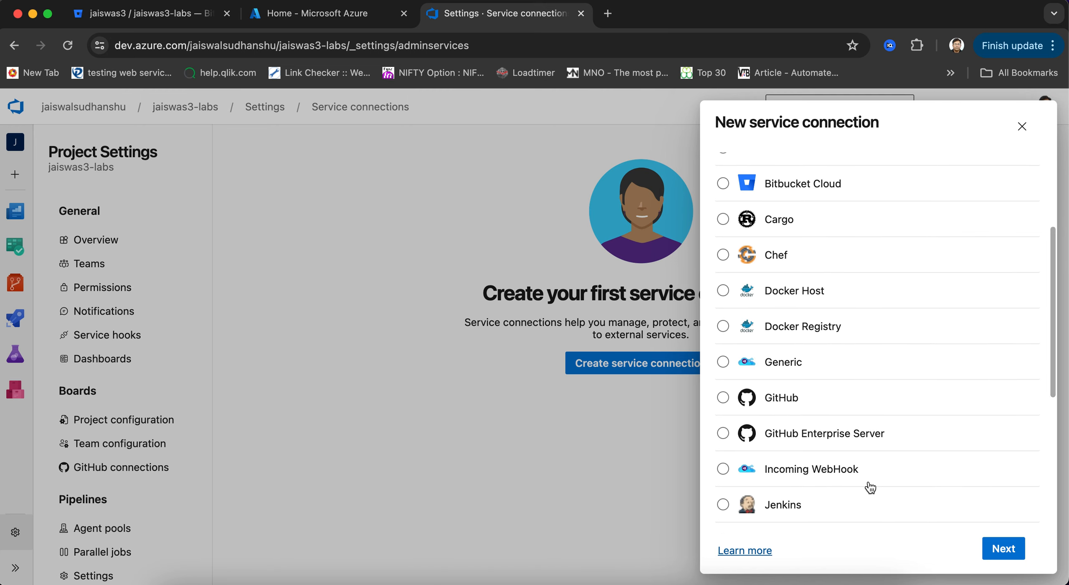
{"action": "scroll", "coordinate": [870, 488], "scroll_direction": "down", "scroll_amount": 2}
{"action": "scroll", "coordinate": [870, 488], "scroll_direction": "up", "scroll_amount": 1}
{"action": "scroll", "coordinate": [870, 488], "scroll_direction": "down", "scroll_amount": 2}
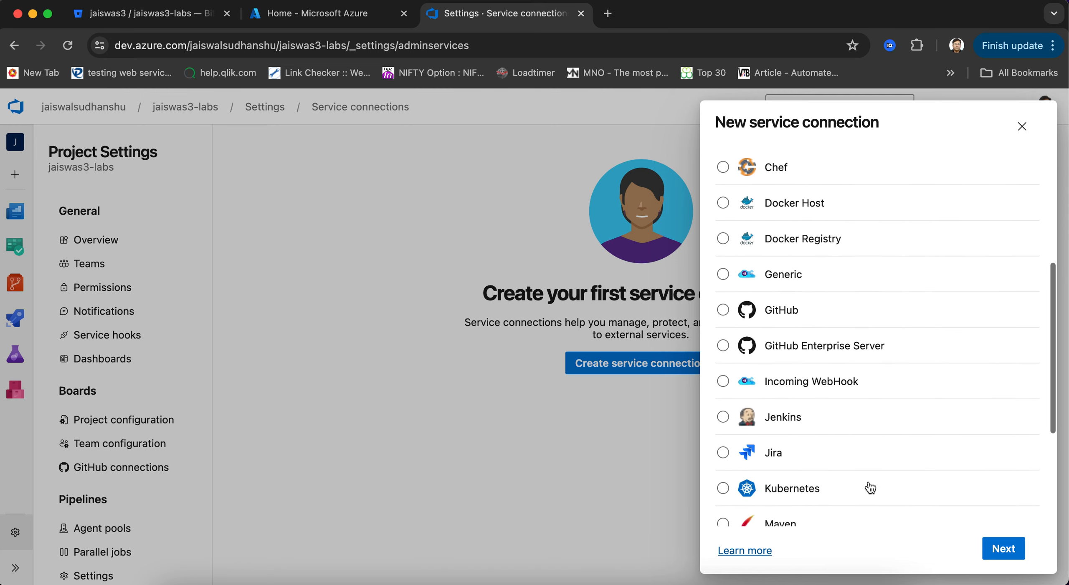
{"action": "scroll", "coordinate": [870, 487], "scroll_direction": "up", "scroll_amount": 2}
{"action": "scroll", "coordinate": [870, 488], "scroll_direction": "down", "scroll_amount": 3}
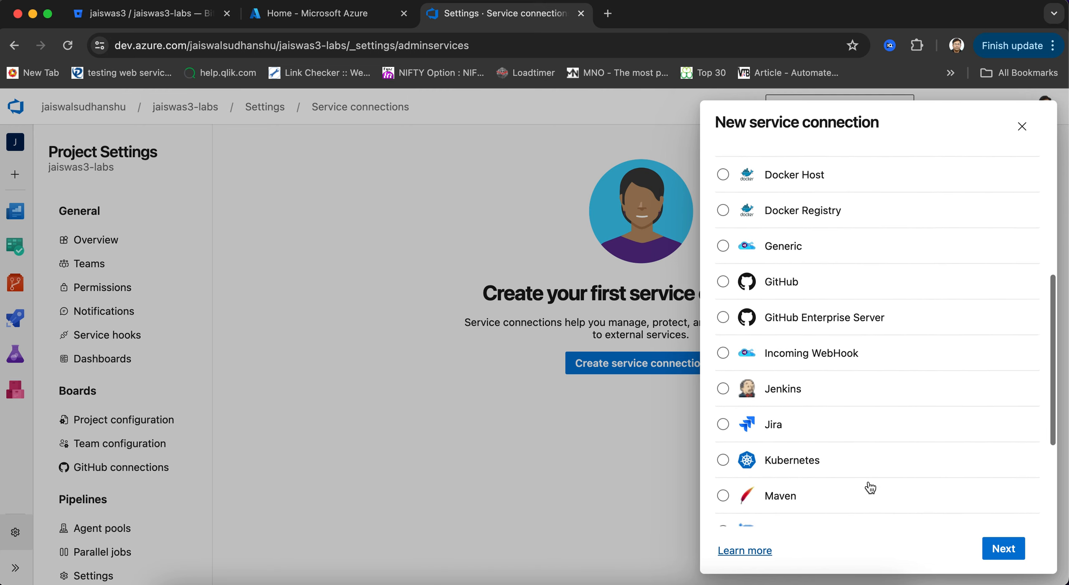
{"action": "scroll", "coordinate": [870, 487], "scroll_direction": "up", "scroll_amount": 2}
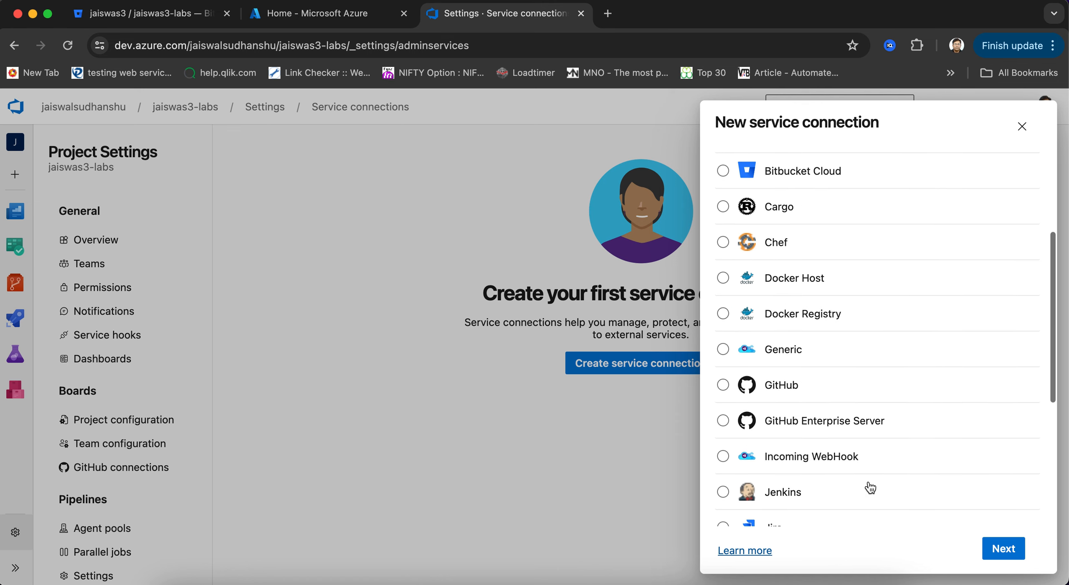
{"action": "scroll", "coordinate": [870, 488], "scroll_direction": "up", "scroll_amount": 3}
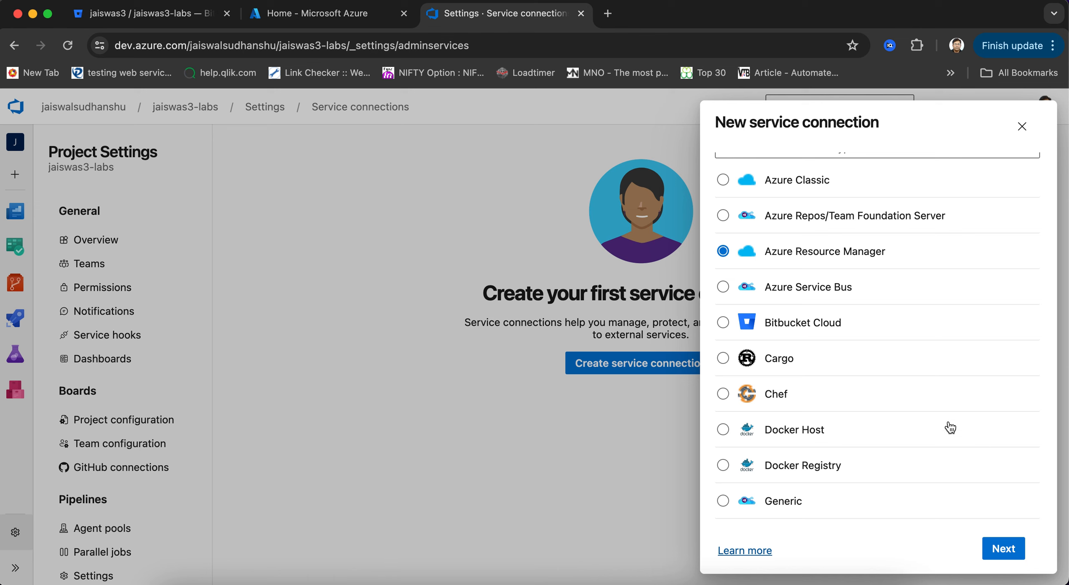
Choose Azure Resource Manager as the connection type with Service principal (manual) authentication, and review the fields it requires
{"action": "left_click", "coordinate": [1003, 548]}
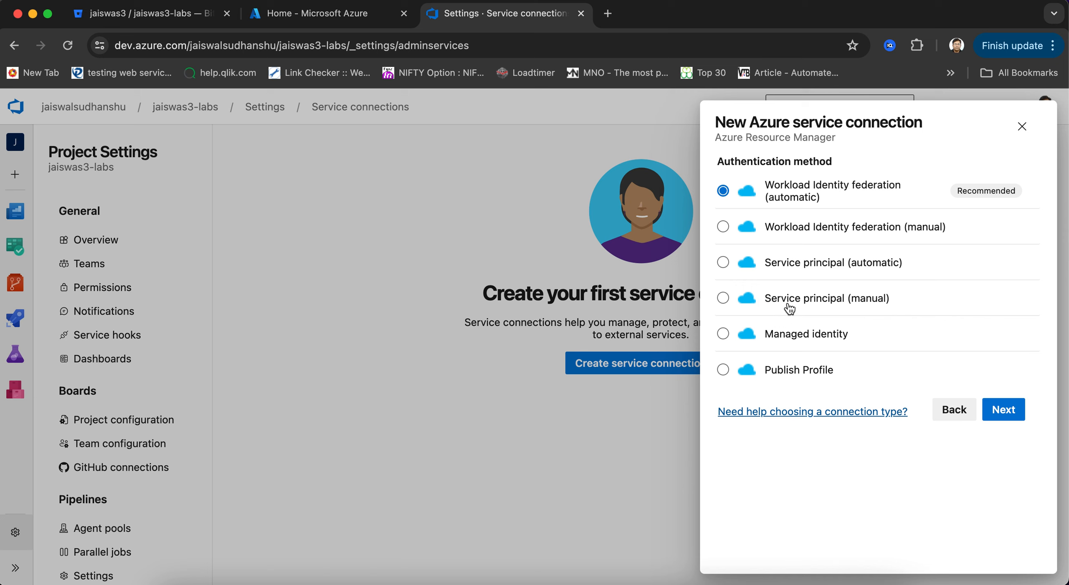
{"action": "left_click", "coordinate": [806, 309]}
{"action": "left_click", "coordinate": [1004, 411]}
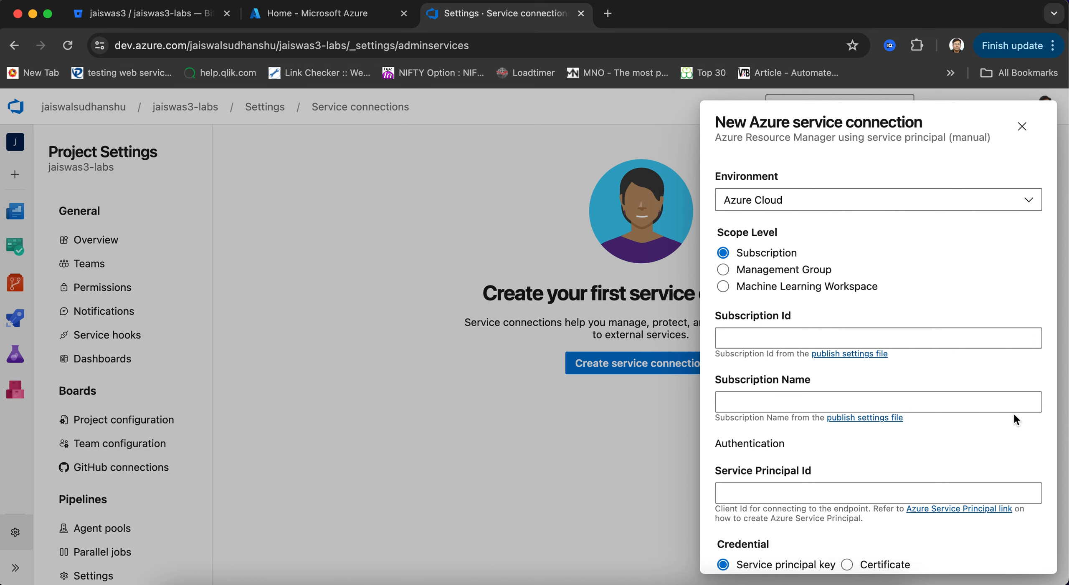
{"action": "scroll", "coordinate": [971, 318], "scroll_direction": "down", "scroll_amount": 7}
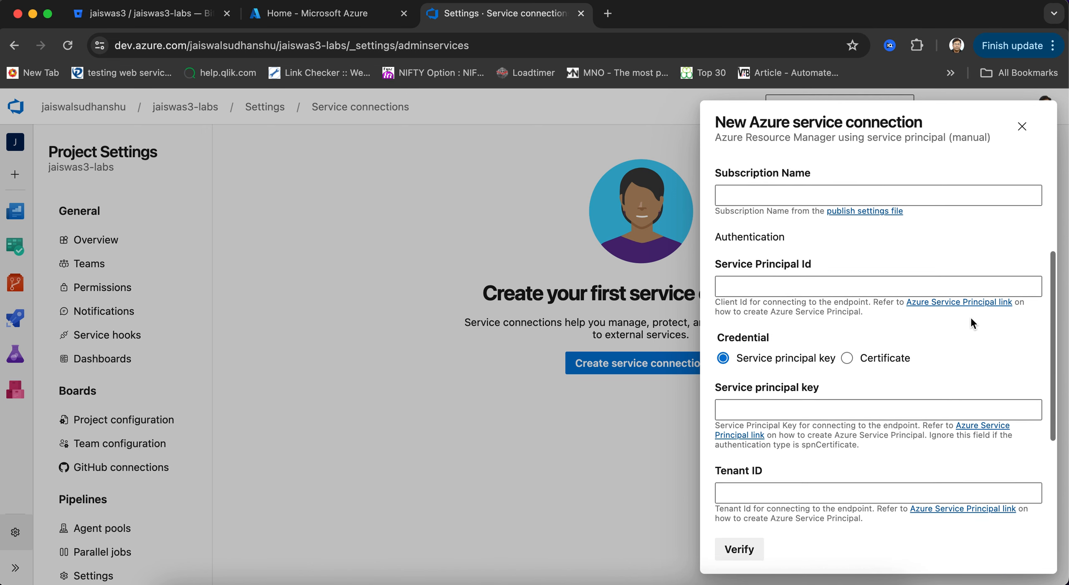
{"action": "scroll", "coordinate": [971, 317], "scroll_direction": "up", "scroll_amount": 7}
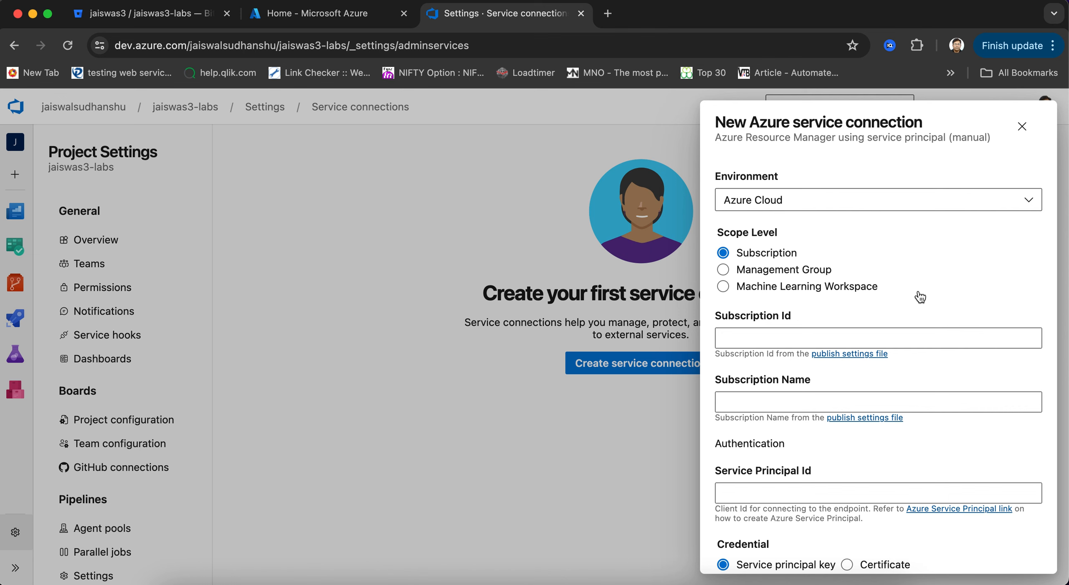
Copy the subscription ID of Azure subscription 1 from the Azure portal and paste it into the service connection's Subscription Id field in Azure DevOps
{"action": "left_click", "coordinate": [323, 19]}
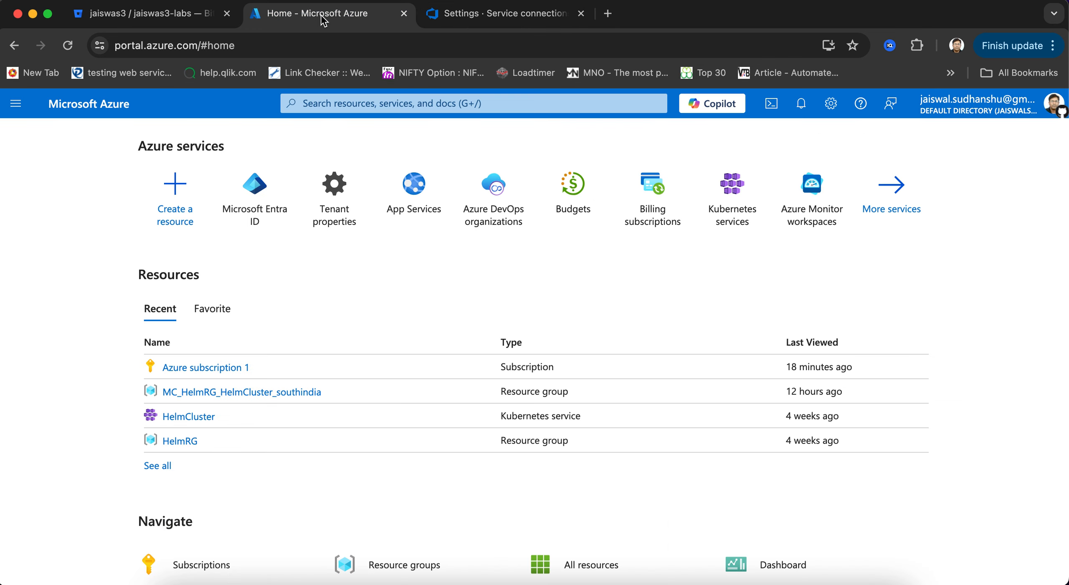
{"action": "left_click", "coordinate": [236, 368]}
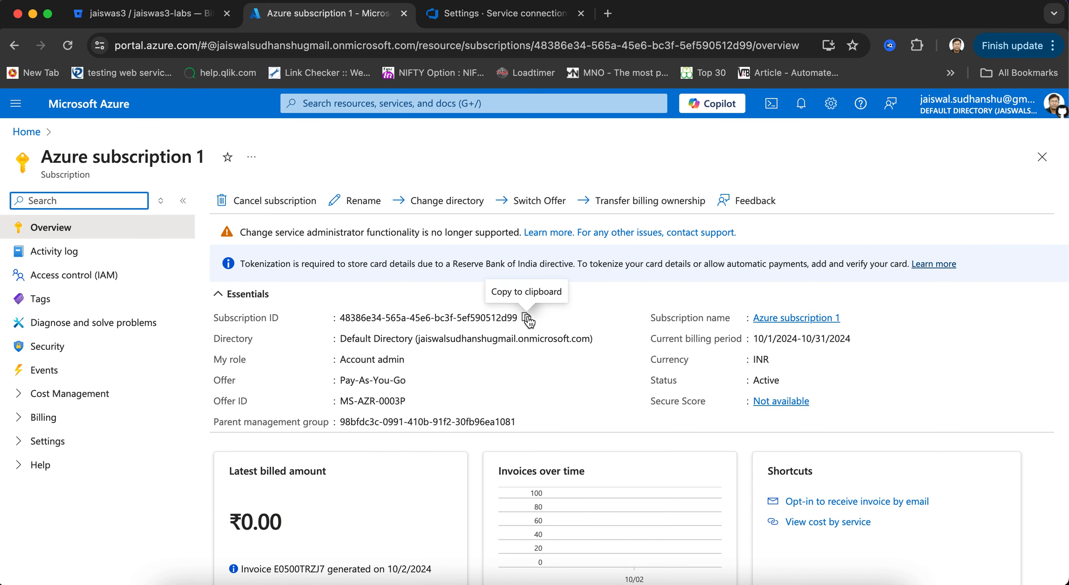
{"action": "left_click", "coordinate": [527, 319]}
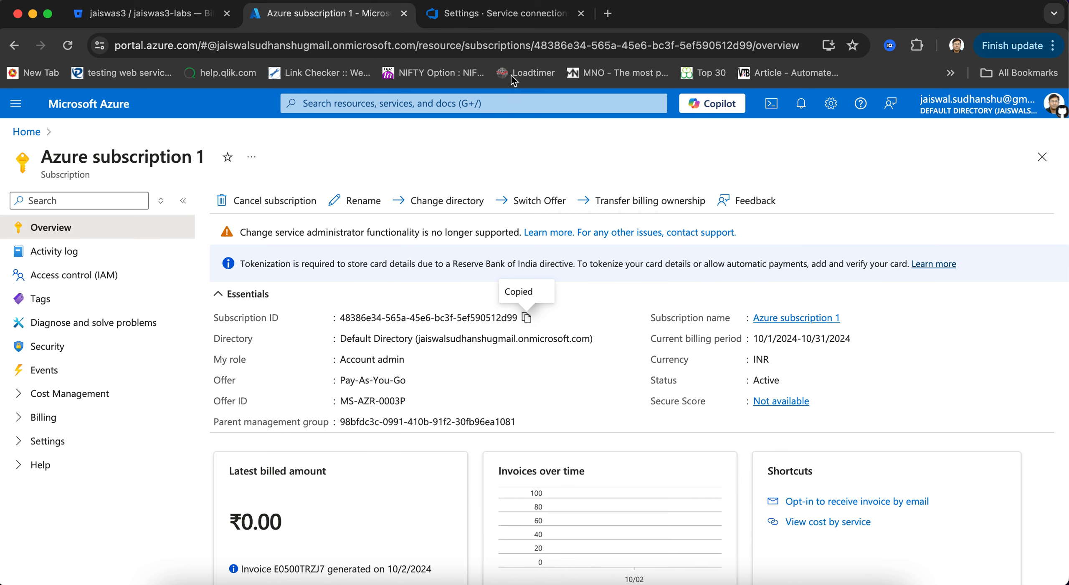
{"action": "left_click", "coordinate": [509, 25]}
{"action": "left_click", "coordinate": [726, 347]}
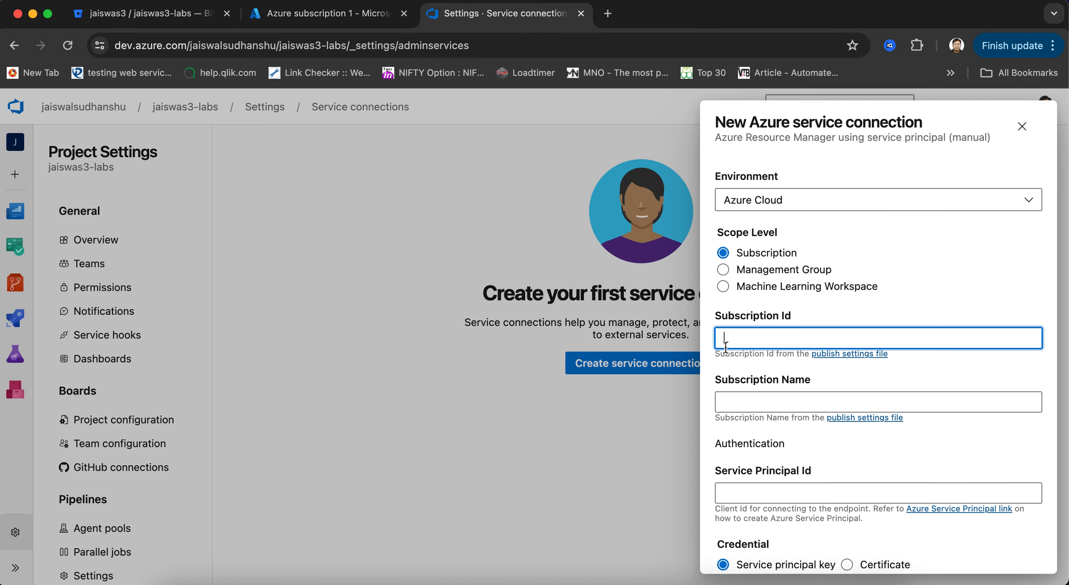
{"action": "key", "text": "super+v"}
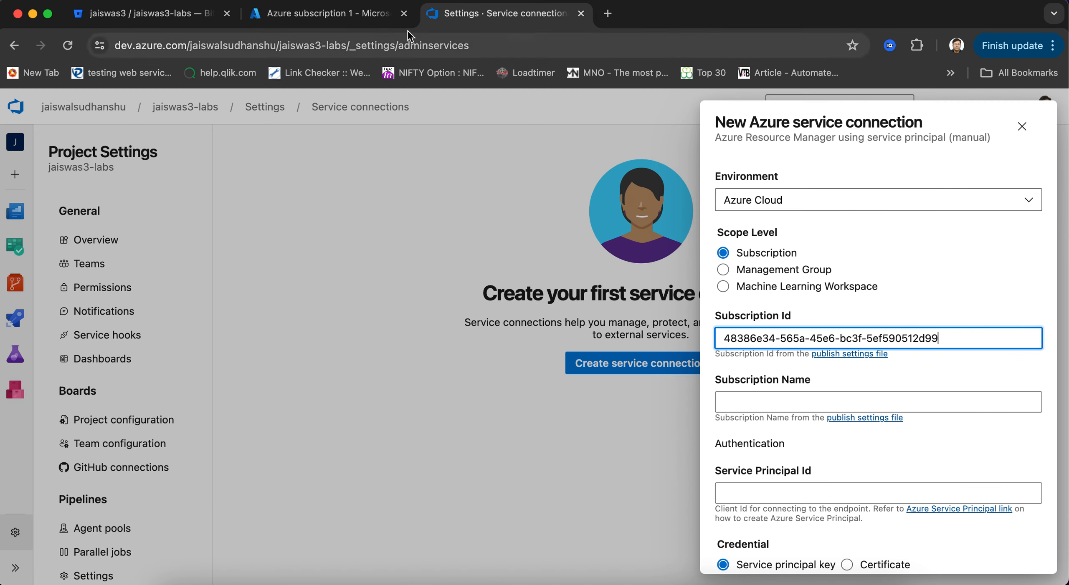
Copy the subscription name "Azure subscription 1" from the Azure portal and paste it as the service connection's Subscription Name
{"action": "left_click", "coordinate": [334, 14]}
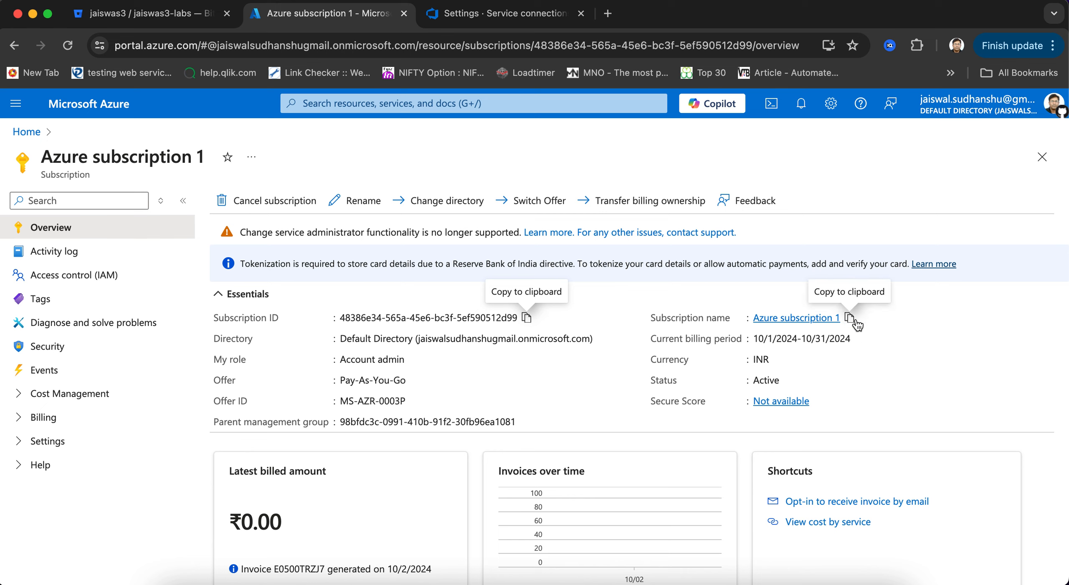
{"action": "left_click", "coordinate": [852, 321]}
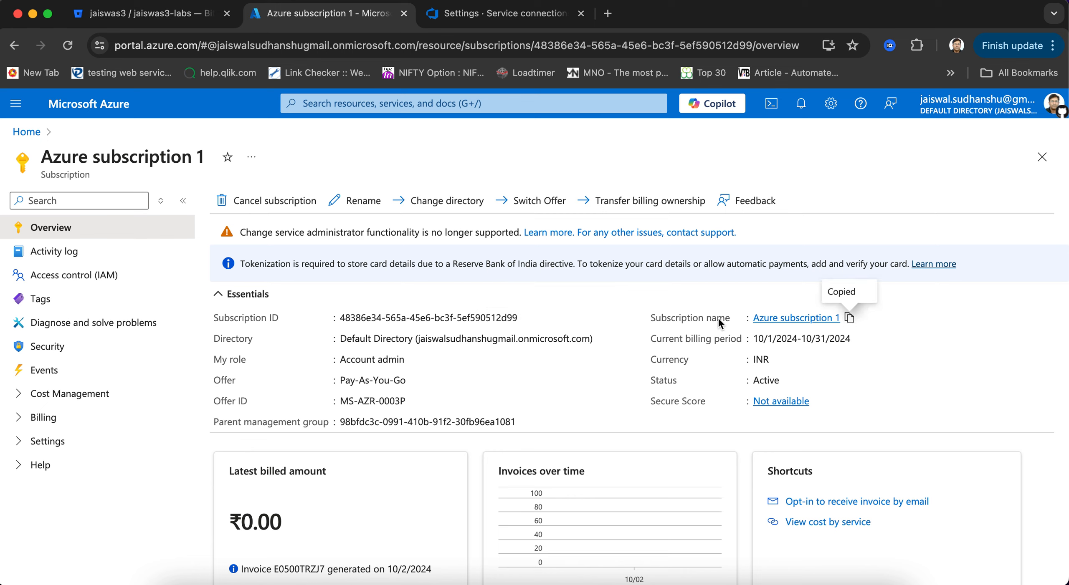
{"action": "left_click", "coordinate": [510, 14]}
{"action": "left_click", "coordinate": [752, 403]}
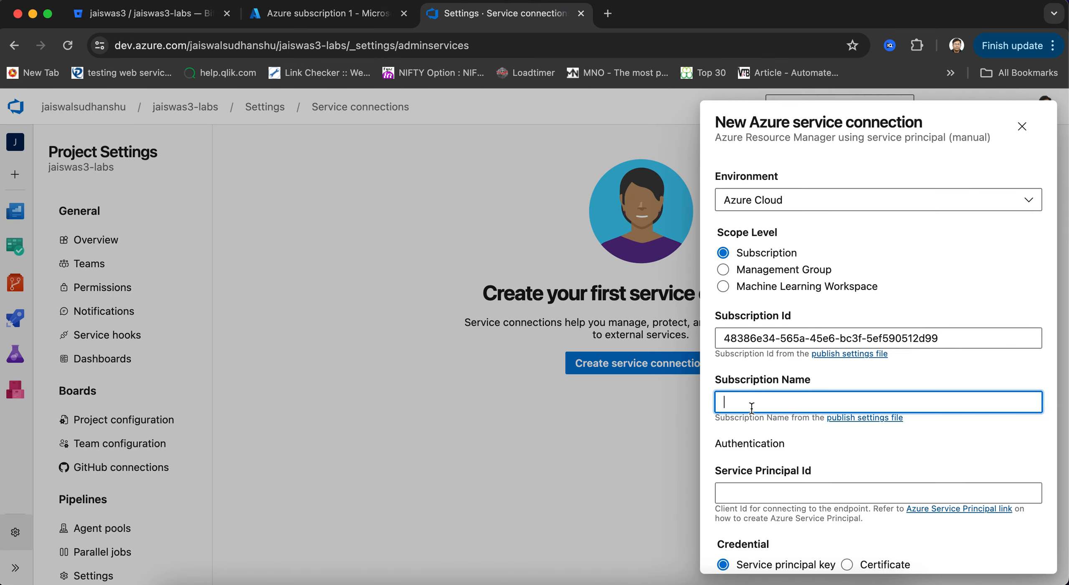
{"action": "key", "text": "super+v"}
Examine the remaining service connection fields, including the service principal ID and key, tenant ID and connection name
{"action": "scroll", "coordinate": [751, 408], "scroll_direction": "down", "scroll_amount": 5}
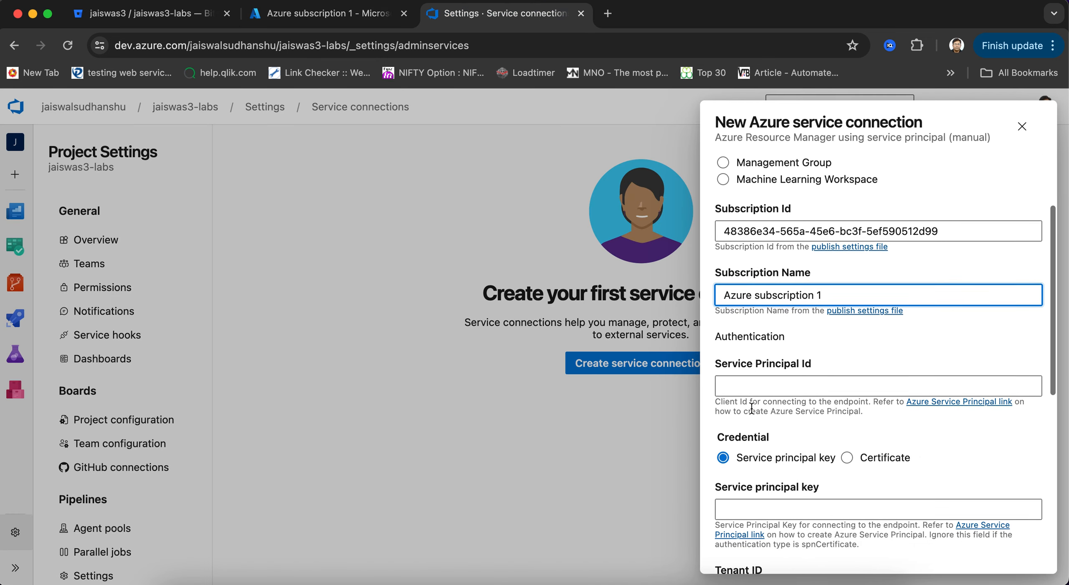
{"action": "scroll", "coordinate": [752, 408], "scroll_direction": "down", "scroll_amount": 1}
{"action": "scroll", "coordinate": [771, 386], "scroll_direction": "down", "scroll_amount": 3}
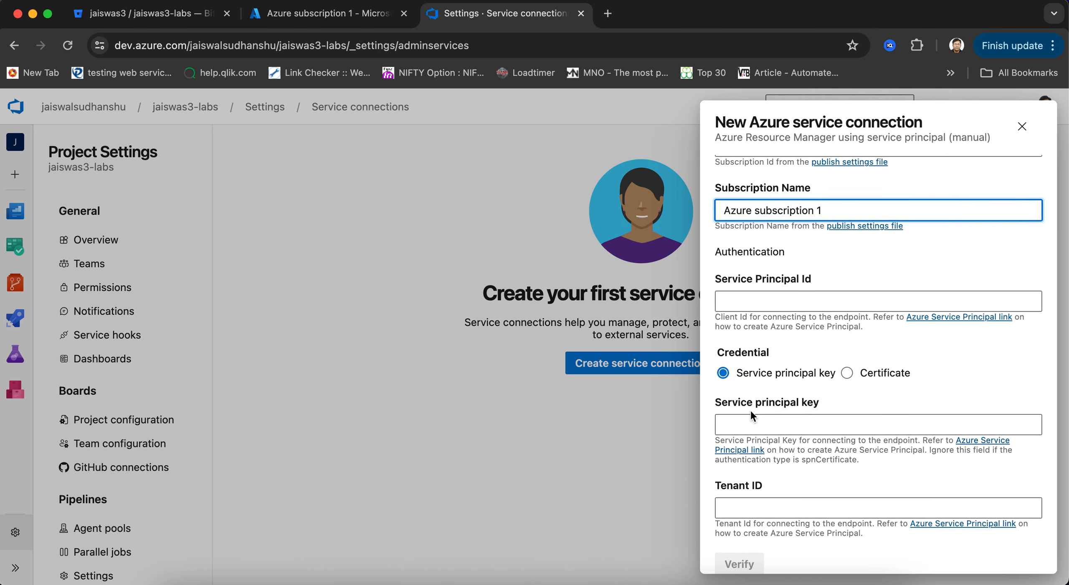
{"action": "scroll", "coordinate": [827, 402], "scroll_direction": "down", "scroll_amount": 5}
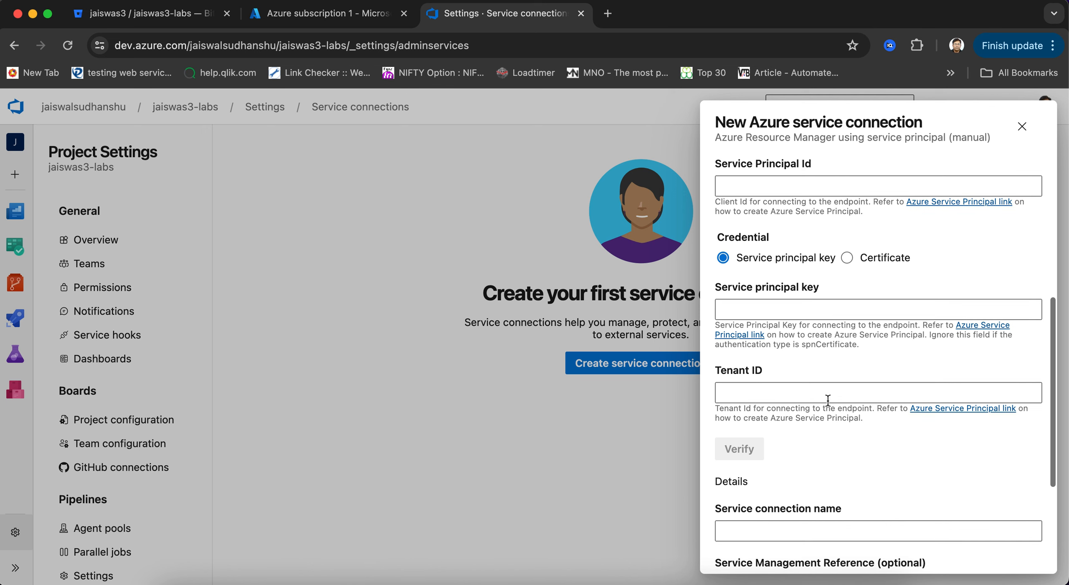
{"action": "scroll", "coordinate": [810, 386], "scroll_direction": "down", "scroll_amount": 4}
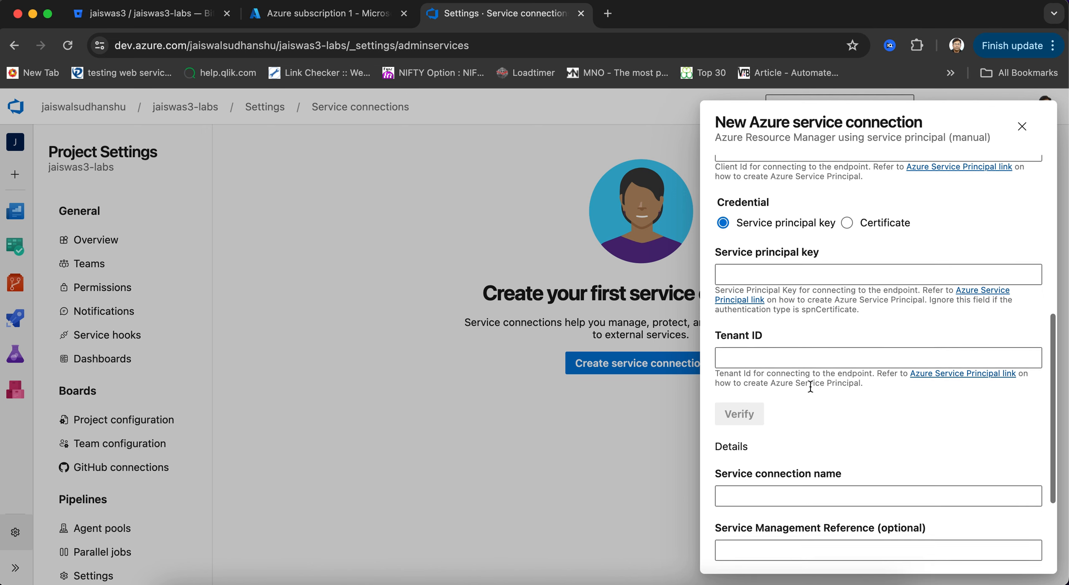
{"action": "scroll", "coordinate": [810, 386], "scroll_direction": "up", "scroll_amount": 5}
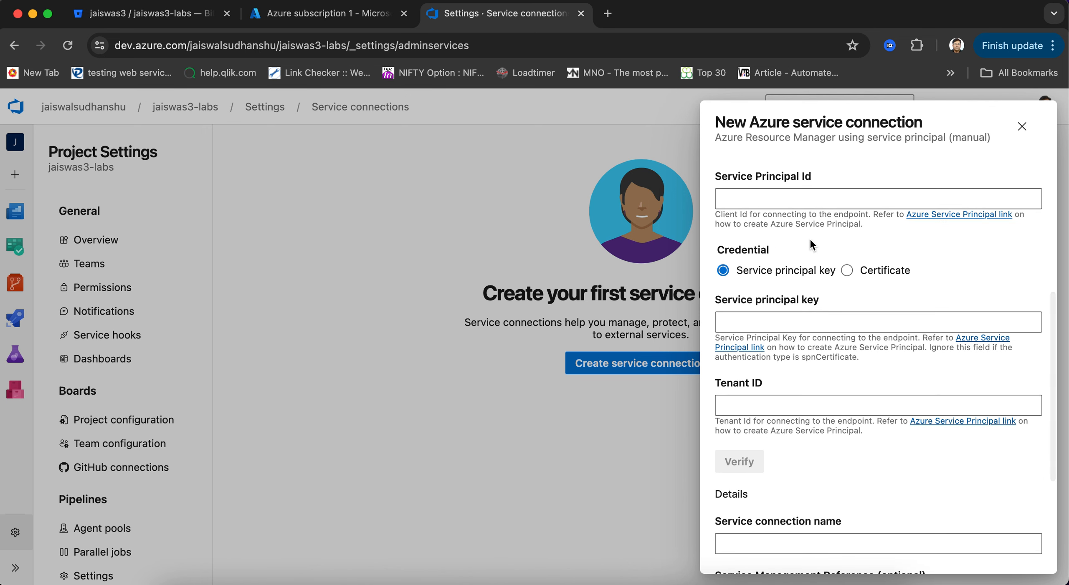
{"action": "scroll", "coordinate": [810, 238], "scroll_direction": "up", "scroll_amount": 6}
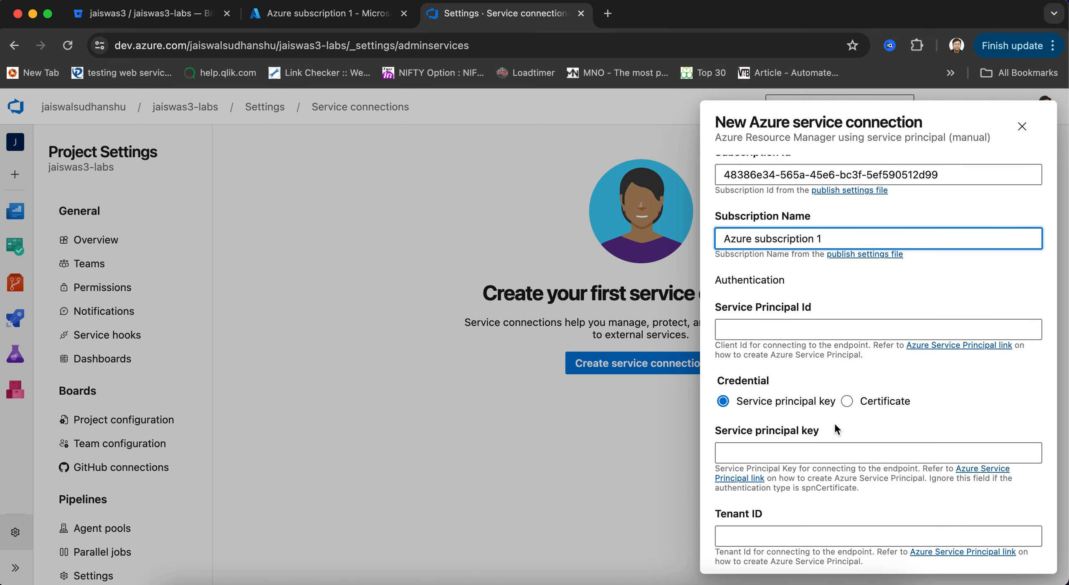
{"action": "scroll", "coordinate": [834, 424], "scroll_direction": "down", "scroll_amount": 8}
{"action": "scroll", "coordinate": [834, 424], "scroll_direction": "up", "scroll_amount": 8}
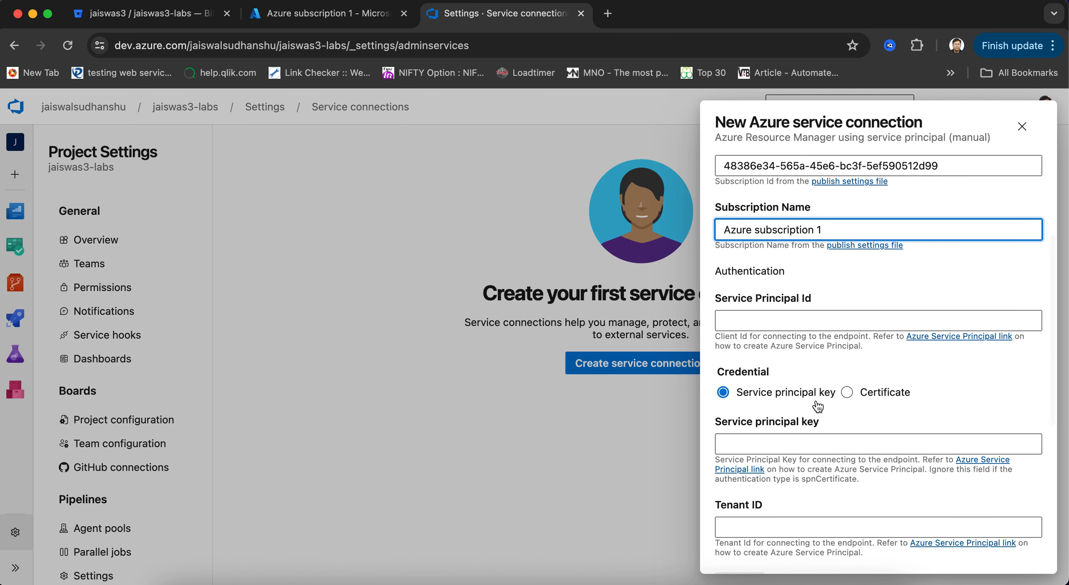
{"action": "scroll", "coordinate": [817, 419], "scroll_direction": "down", "scroll_amount": 5}
{"action": "scroll", "coordinate": [817, 420], "scroll_direction": "up", "scroll_amount": 5}
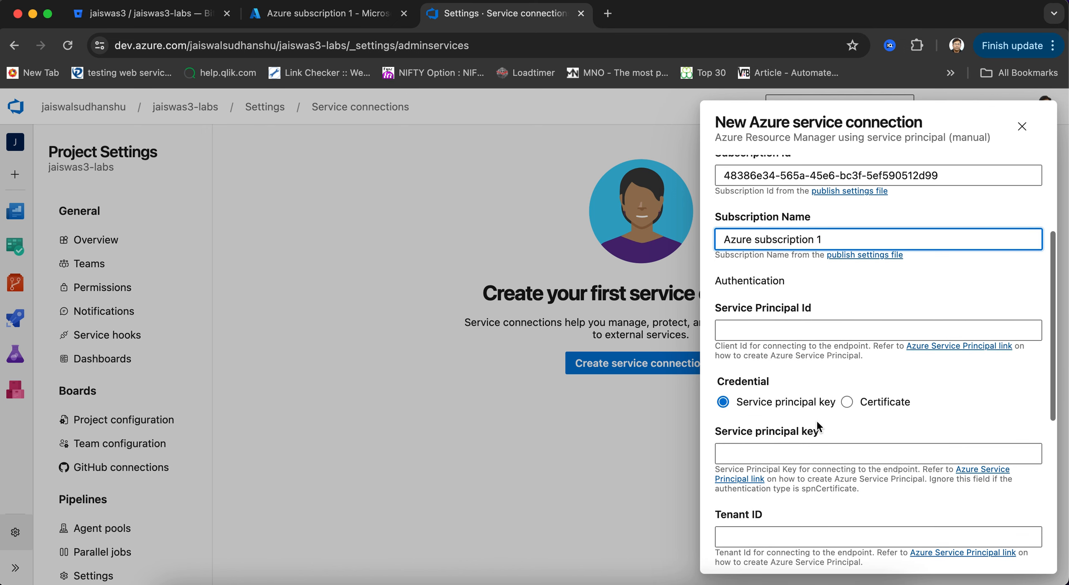
{"action": "scroll", "coordinate": [817, 420], "scroll_direction": "down", "scroll_amount": 2}
{"action": "scroll", "coordinate": [823, 371], "scroll_direction": "down", "scroll_amount": 1}
{"action": "scroll", "coordinate": [824, 371], "scroll_direction": "down", "scroll_amount": 5}
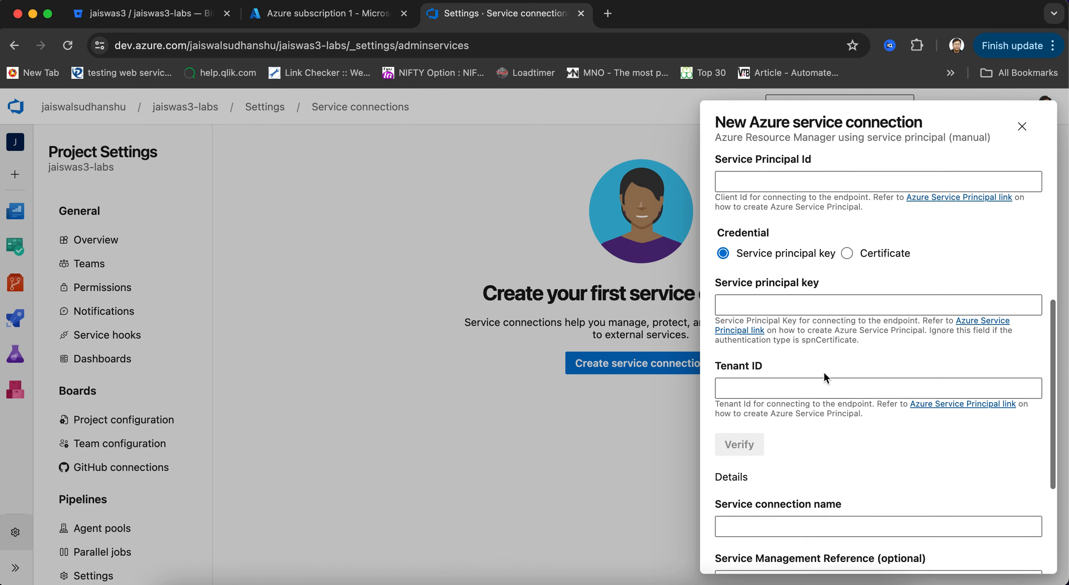
{"action": "scroll", "coordinate": [823, 371], "scroll_direction": "up", "scroll_amount": 6}
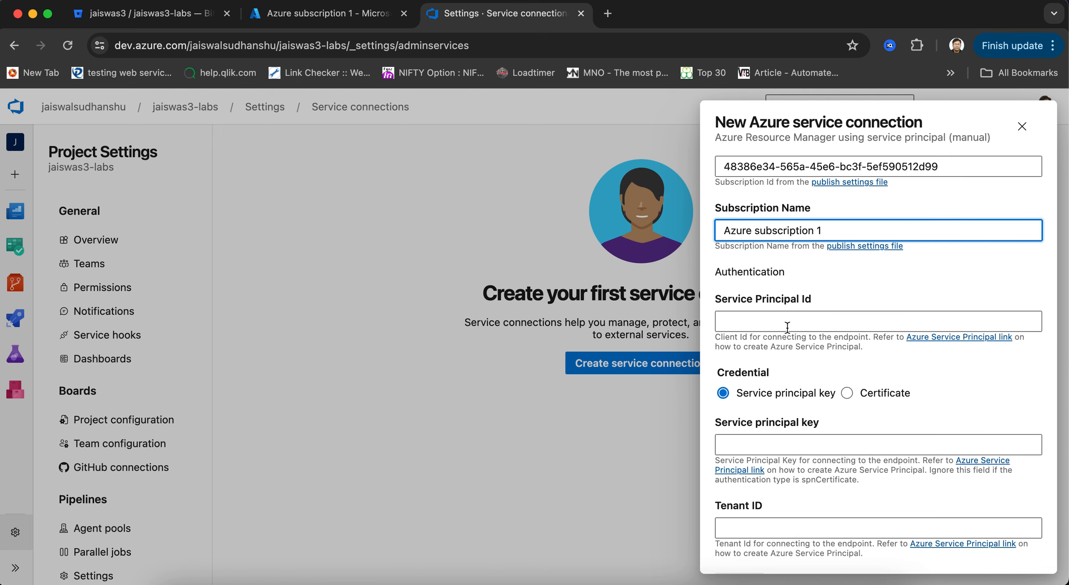
Switch to the Azure portal and open the App registrations page of Microsoft Entra ID for the Default Directory
{"action": "left_click", "coordinate": [345, 16]}
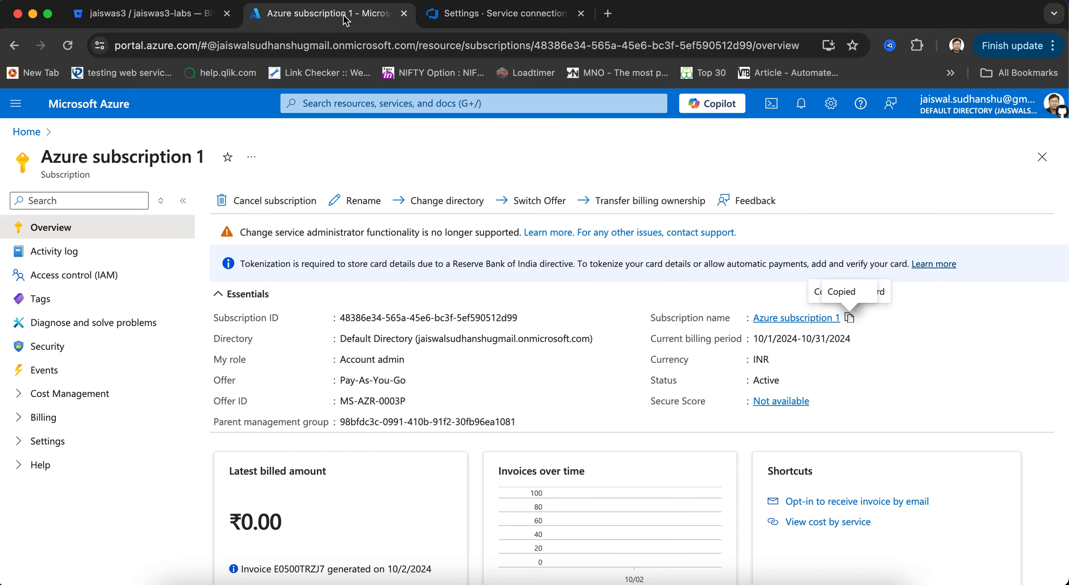
{"action": "left_click", "coordinate": [29, 133]}
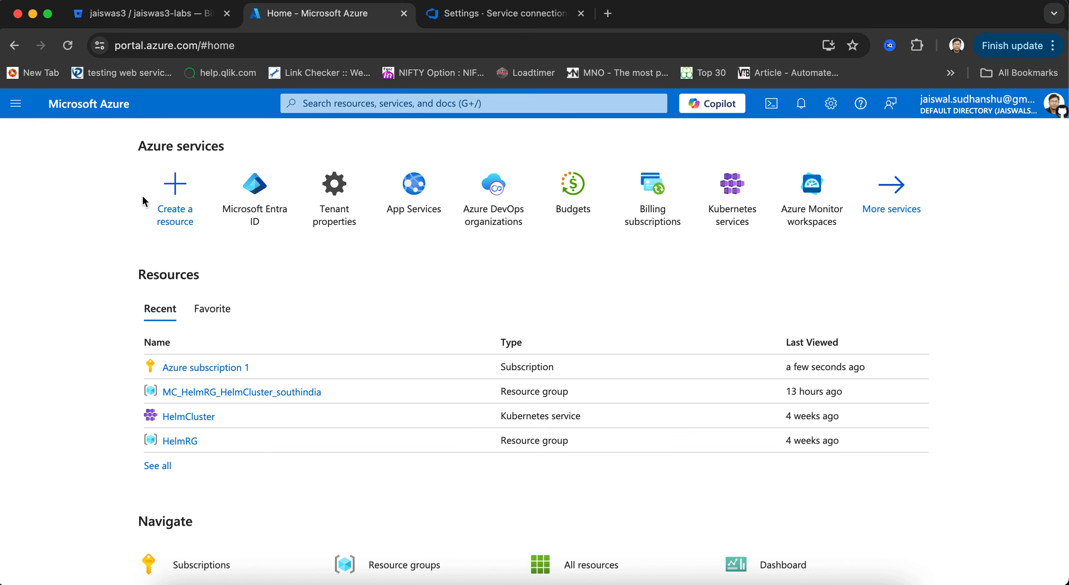
{"action": "left_click", "coordinate": [256, 187]}
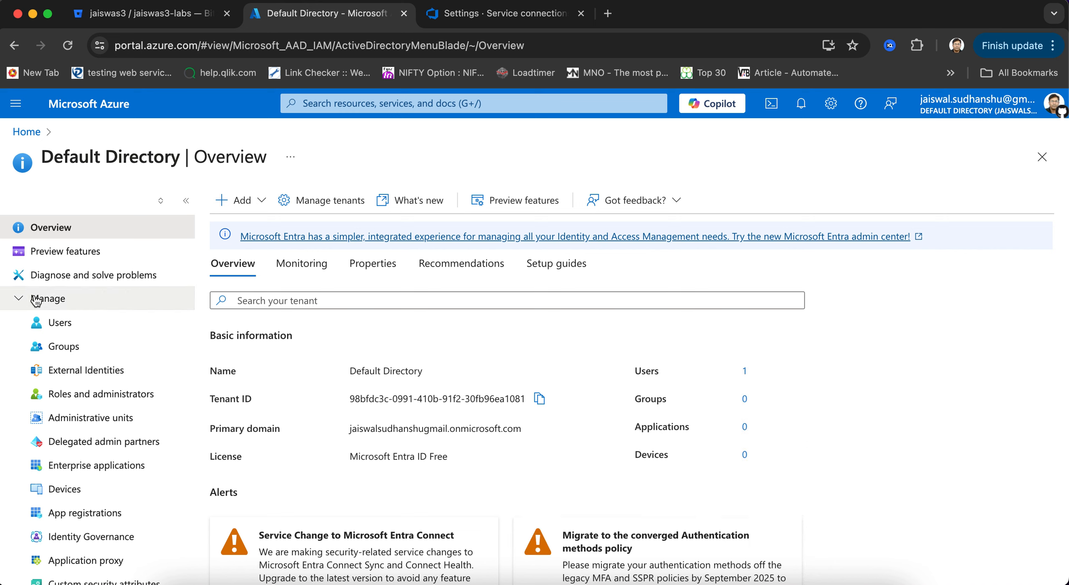
{"action": "left_click", "coordinate": [18, 301]}
{"action": "left_click", "coordinate": [19, 301]}
{"action": "scroll", "coordinate": [127, 354], "scroll_direction": "down", "scroll_amount": 4}
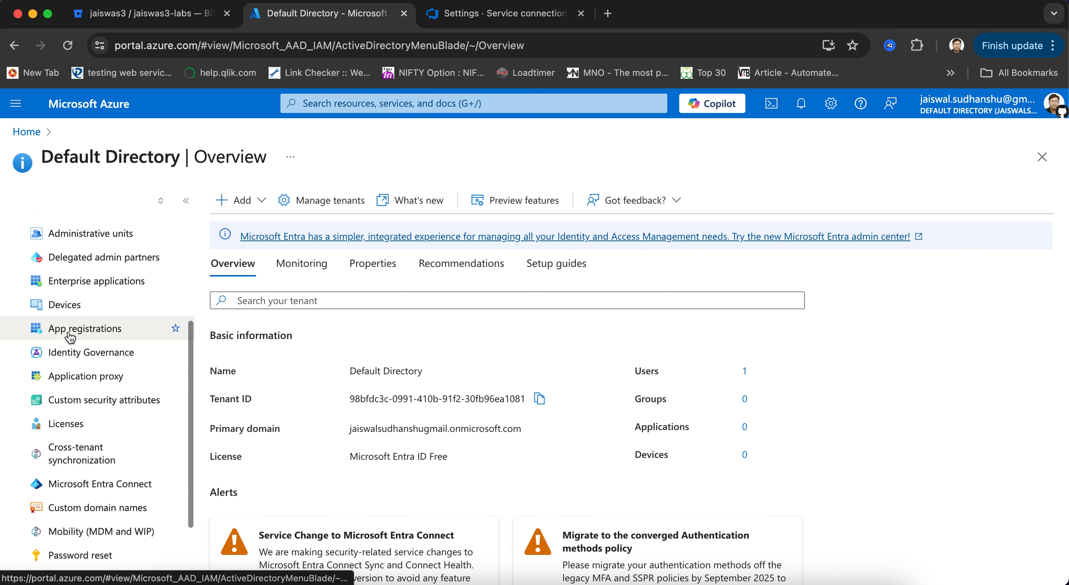
{"action": "left_click", "coordinate": [70, 330]}
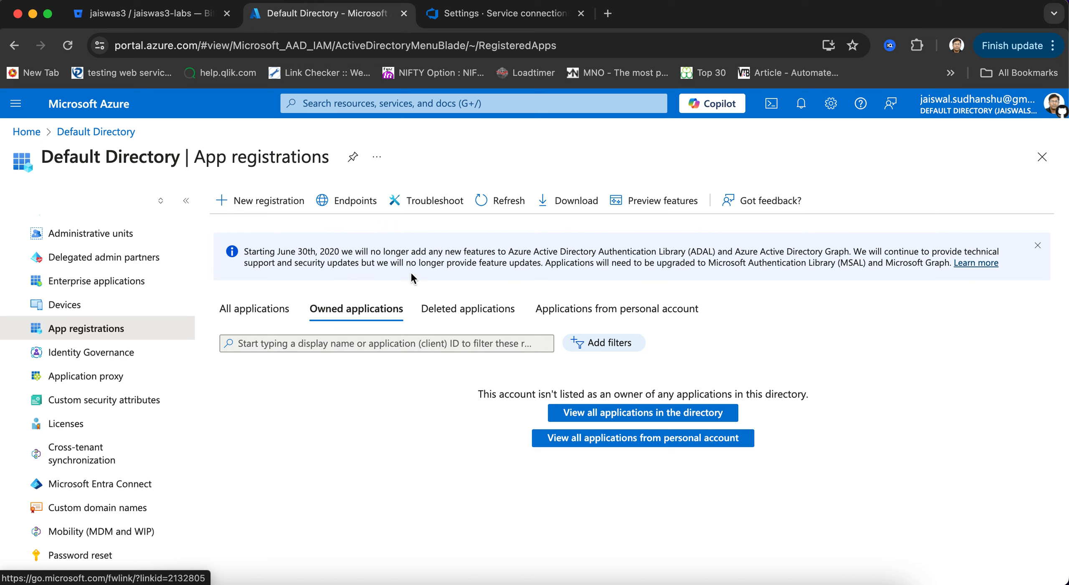
Register a new application named ServiceConnApp for accounts in this organizational directory only (single tenant), without a redirect URI
{"action": "left_click", "coordinate": [271, 204]}
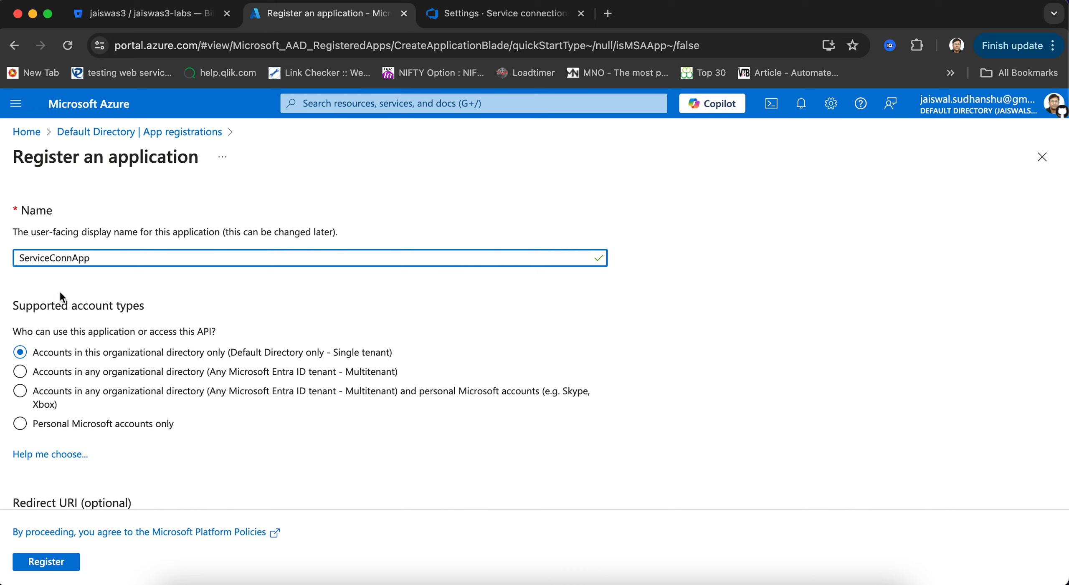
{"action": "left_click_drag", "start_coordinate": [107, 264], "coordinate": [11, 267]}
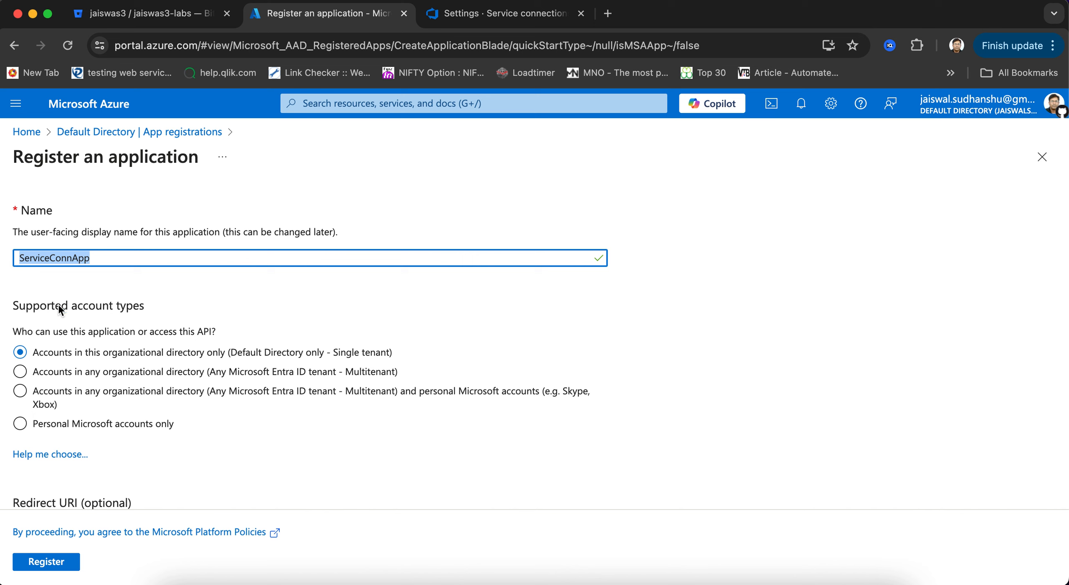
{"action": "scroll", "coordinate": [256, 348], "scroll_direction": "down", "scroll_amount": 1}
{"action": "scroll", "coordinate": [257, 346], "scroll_direction": "down", "scroll_amount": 2}
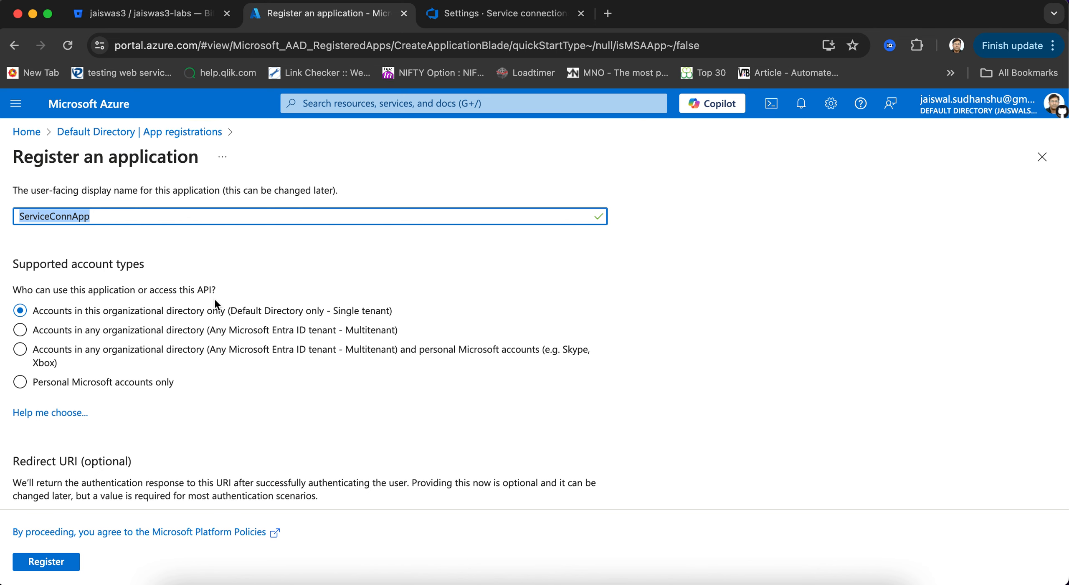
{"action": "scroll", "coordinate": [255, 406], "scroll_direction": "down", "scroll_amount": 2}
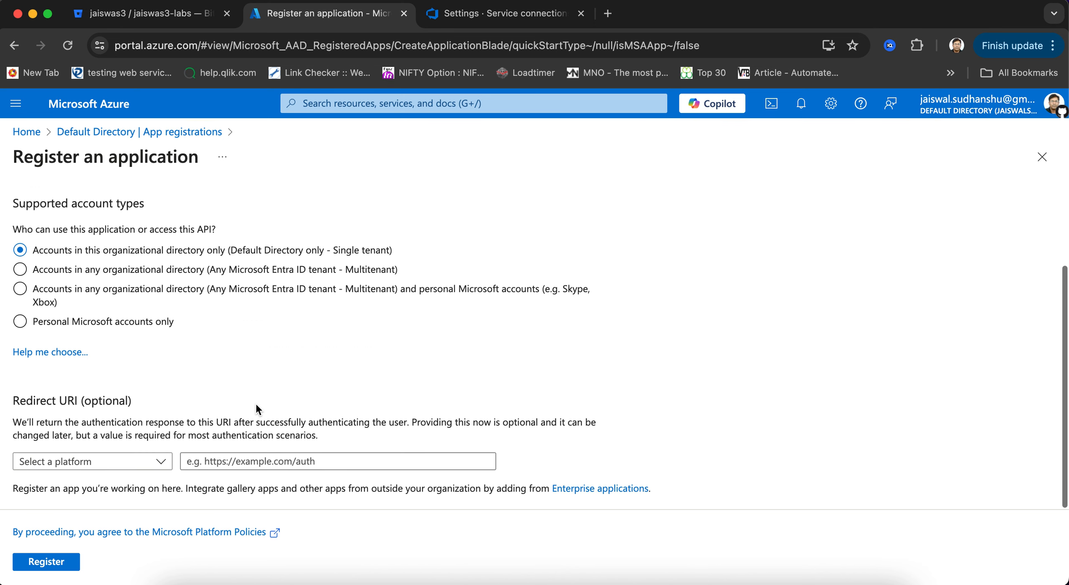
{"action": "left_click", "coordinate": [46, 562]}
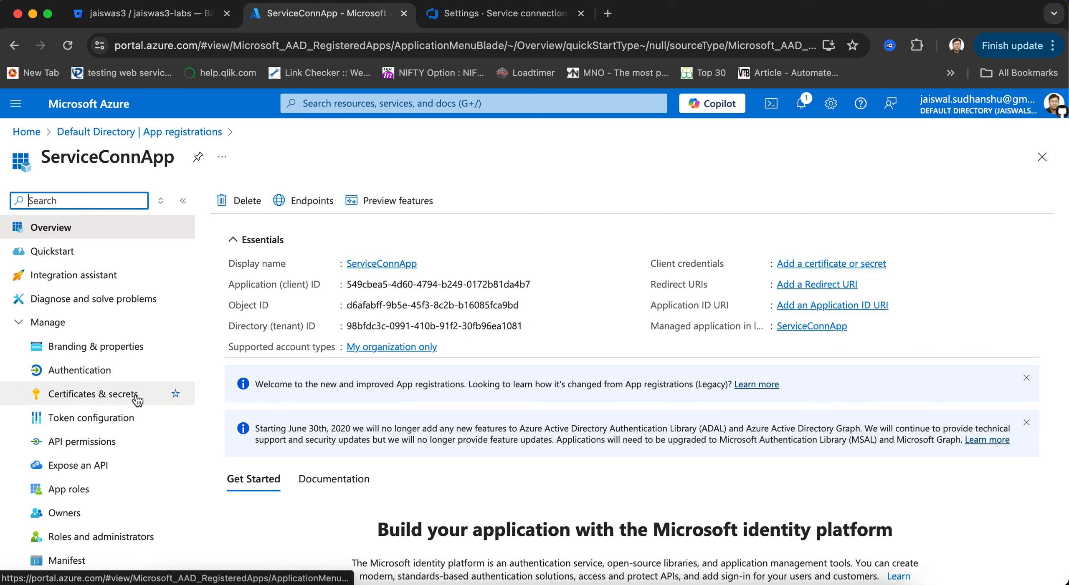
Add a client secret to ServiceConnApp with the description SvcCreds and the recommended 180-day (6 months) expiry
{"action": "left_click", "coordinate": [86, 398]}
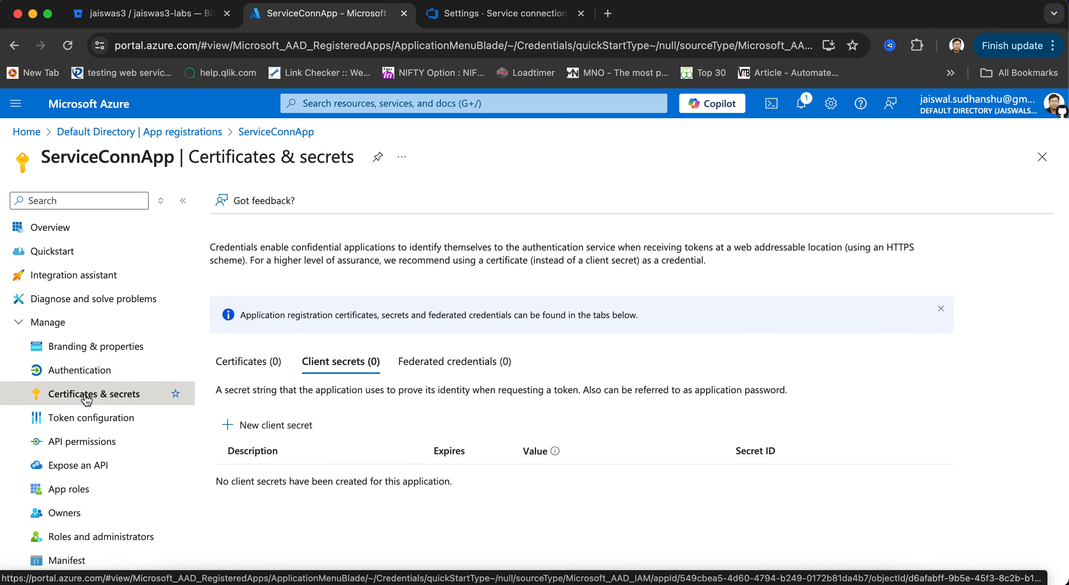
{"action": "left_click", "coordinate": [239, 431]}
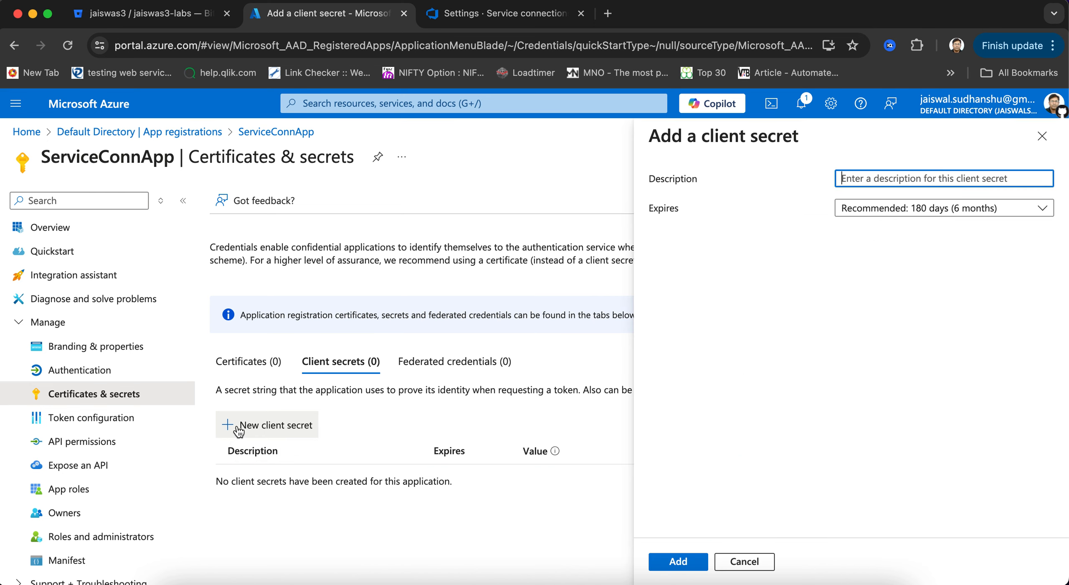
{"action": "type", "text": "SvcCreds"}
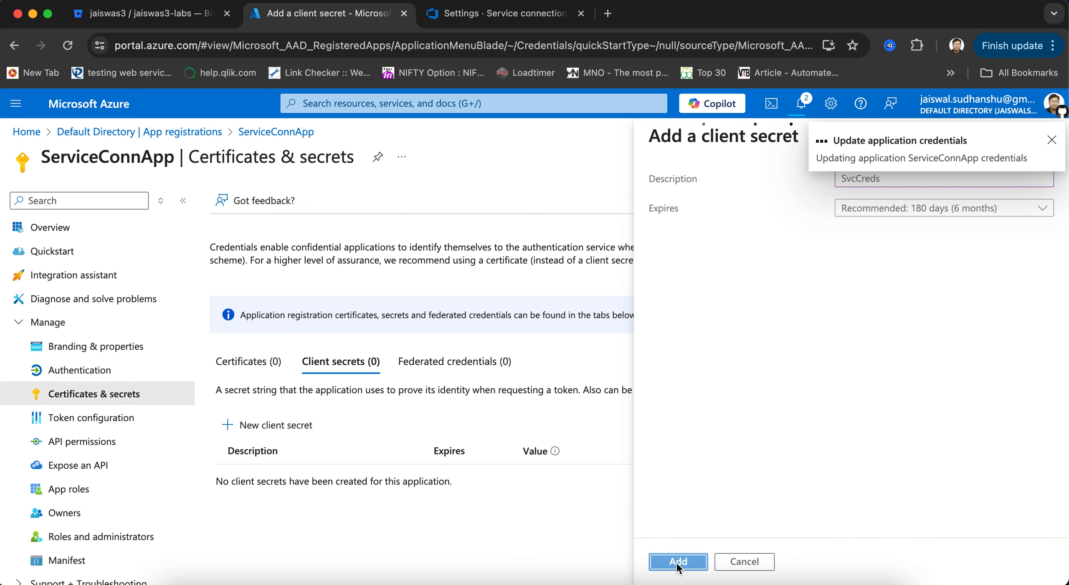
{"action": "scroll", "coordinate": [694, 426], "scroll_direction": "down", "scroll_amount": 1}
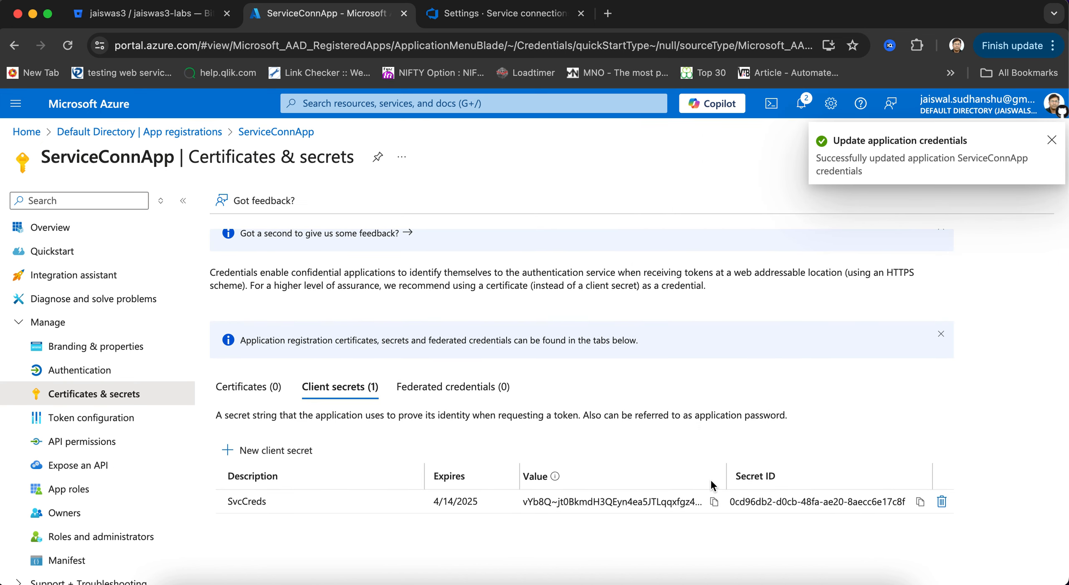
Copy the SvcCreds client secret value and paste it as the Service principal key of the Azure DevOps service connection
{"action": "left_click", "coordinate": [715, 502]}
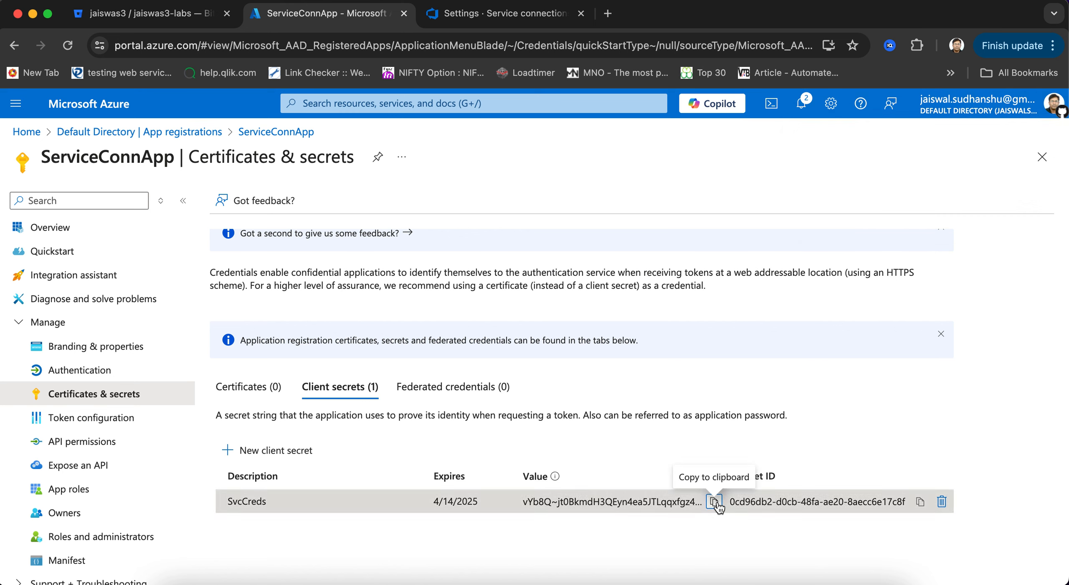
{"action": "left_click", "coordinate": [715, 503]}
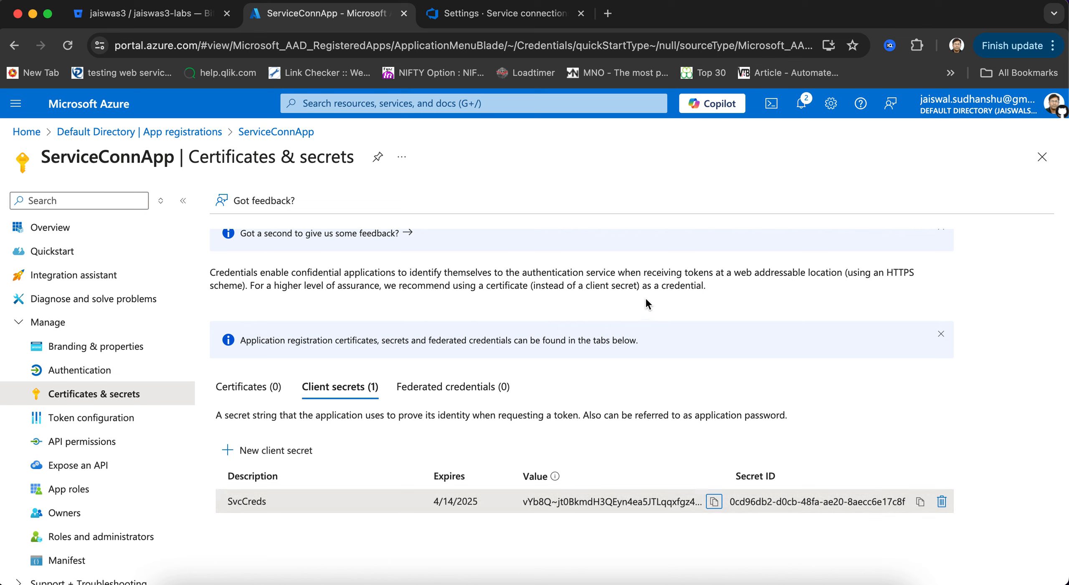
{"action": "left_click", "coordinate": [511, 20]}
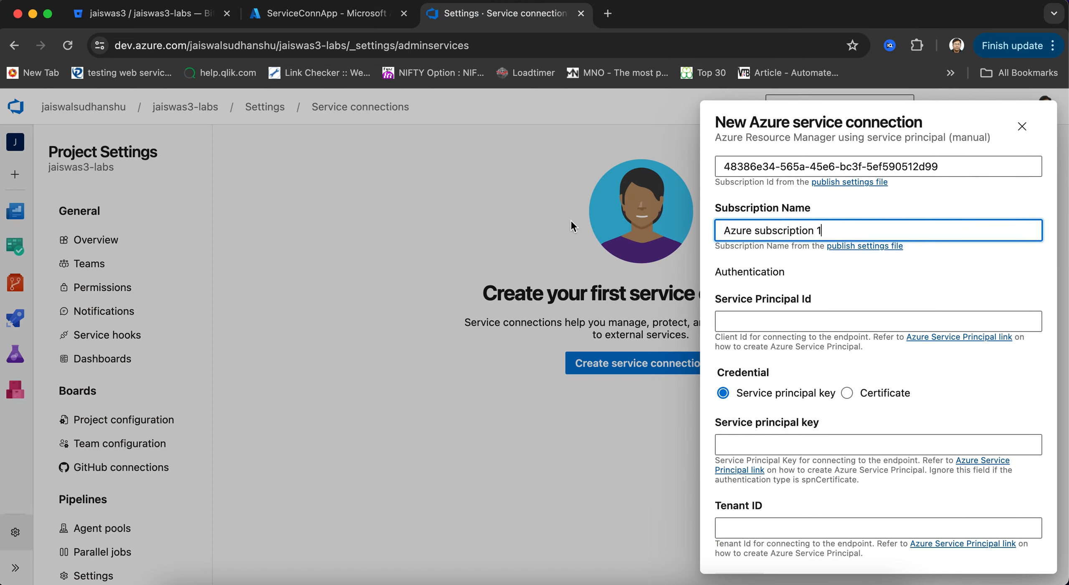
{"action": "scroll", "coordinate": [835, 454], "scroll_direction": "down", "scroll_amount": 1}
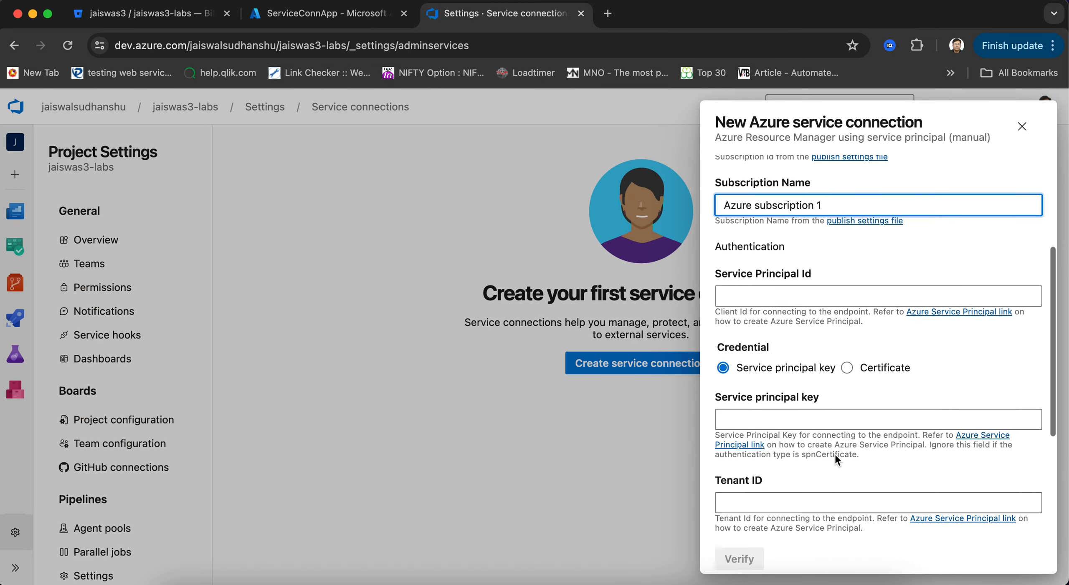
{"action": "left_click", "coordinate": [752, 417]}
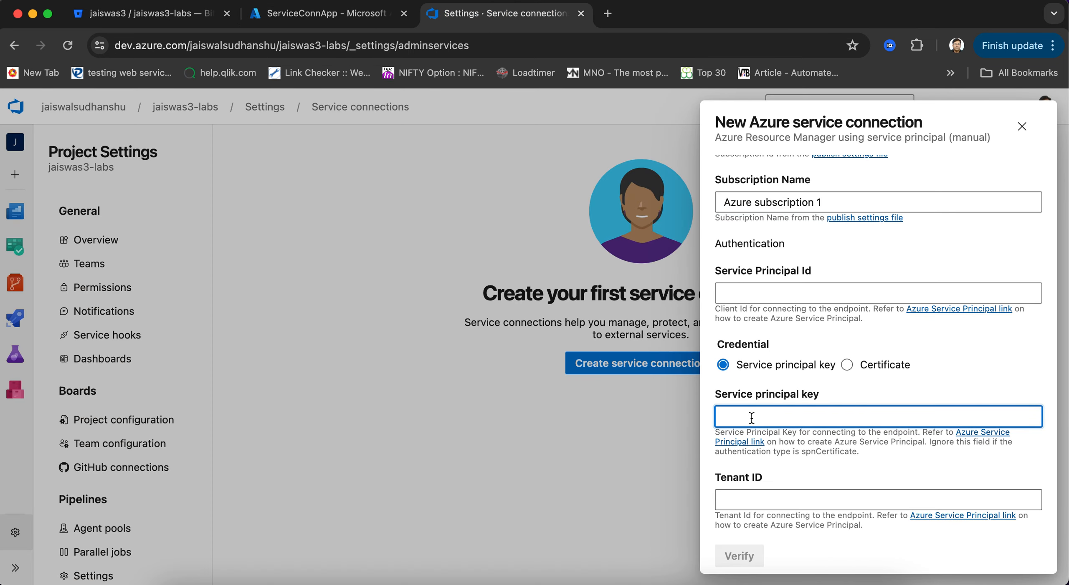
{"action": "key", "text": "super+v"}
Copy ServiceConnApp's application (client) ID from its Azure portal overview and paste it as the service connection's Service Principal Id
{"action": "left_click", "coordinate": [336, 15]}
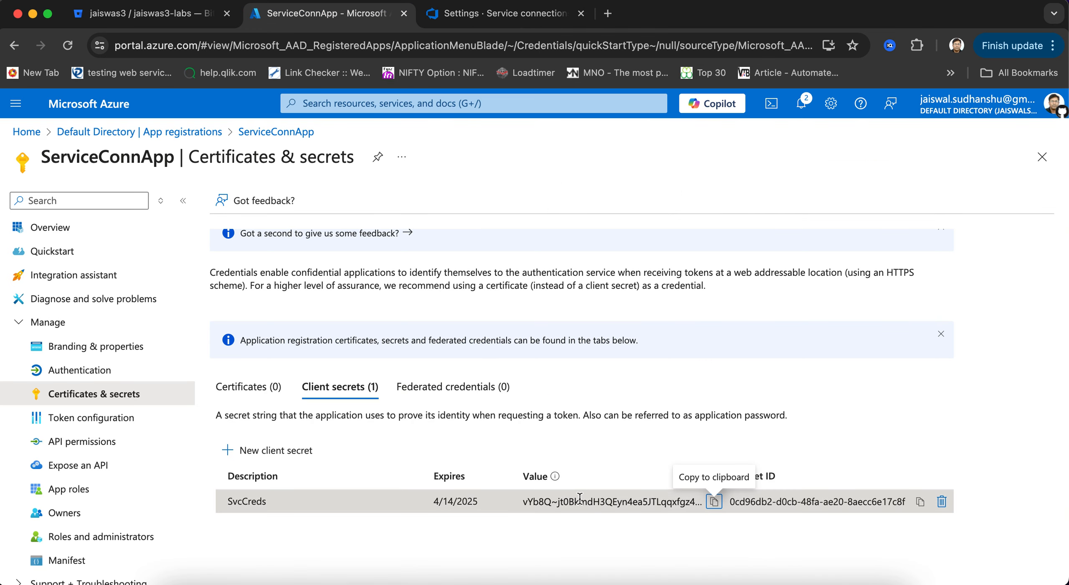
{"action": "left_click", "coordinate": [714, 503]}
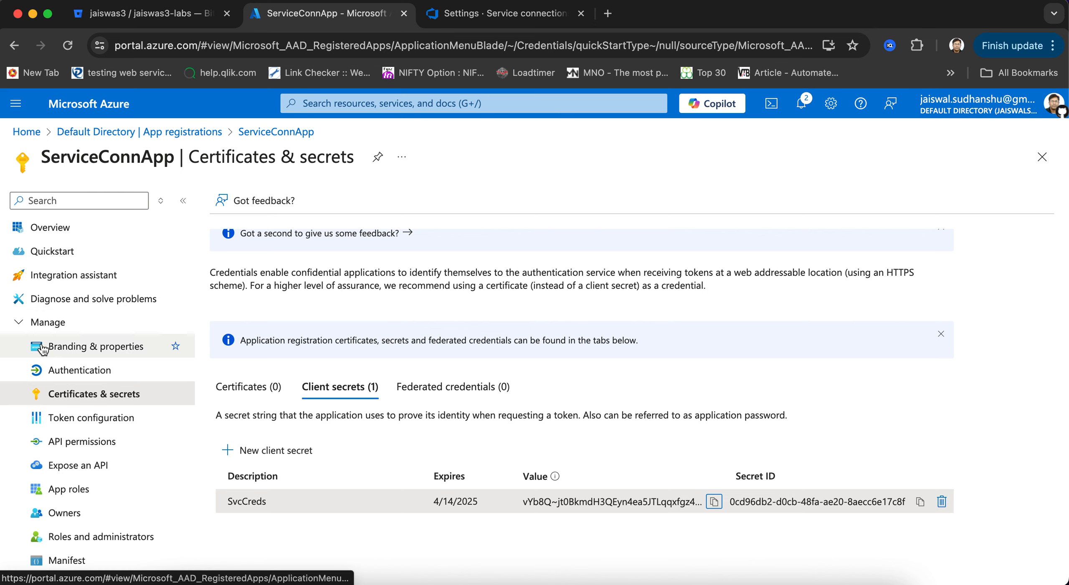
{"action": "left_click", "coordinate": [62, 235]}
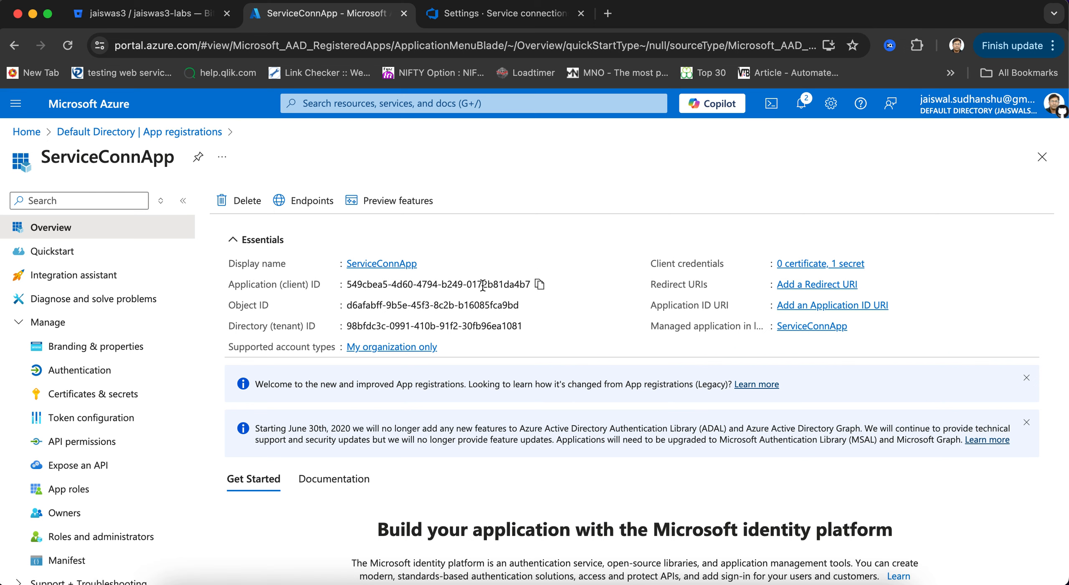
{"action": "left_click", "coordinate": [541, 285]}
{"action": "left_click", "coordinate": [538, 17]}
{"action": "left_click", "coordinate": [737, 293]}
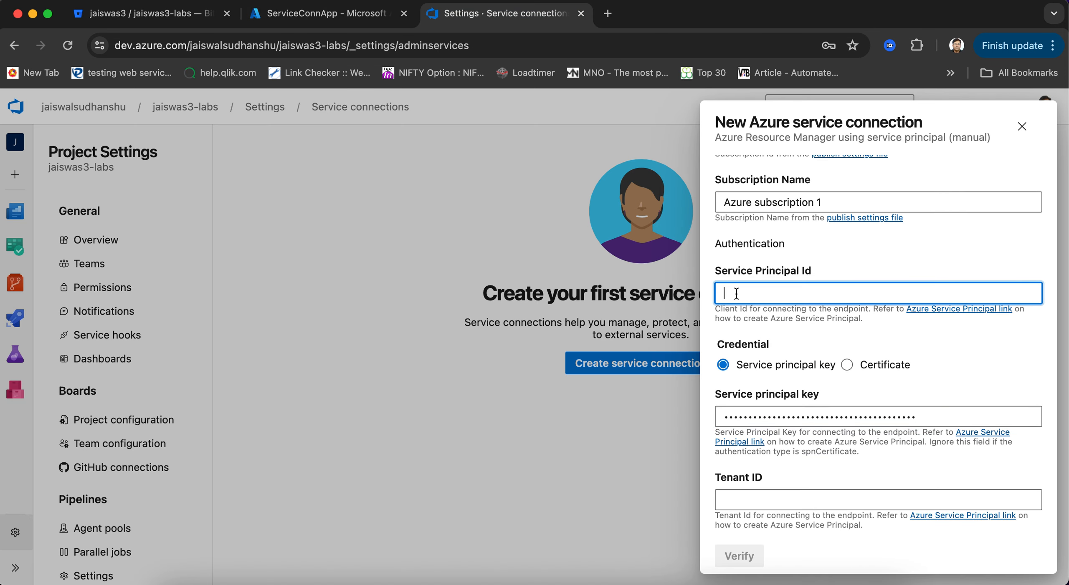
{"action": "key", "text": "cmd+v"}
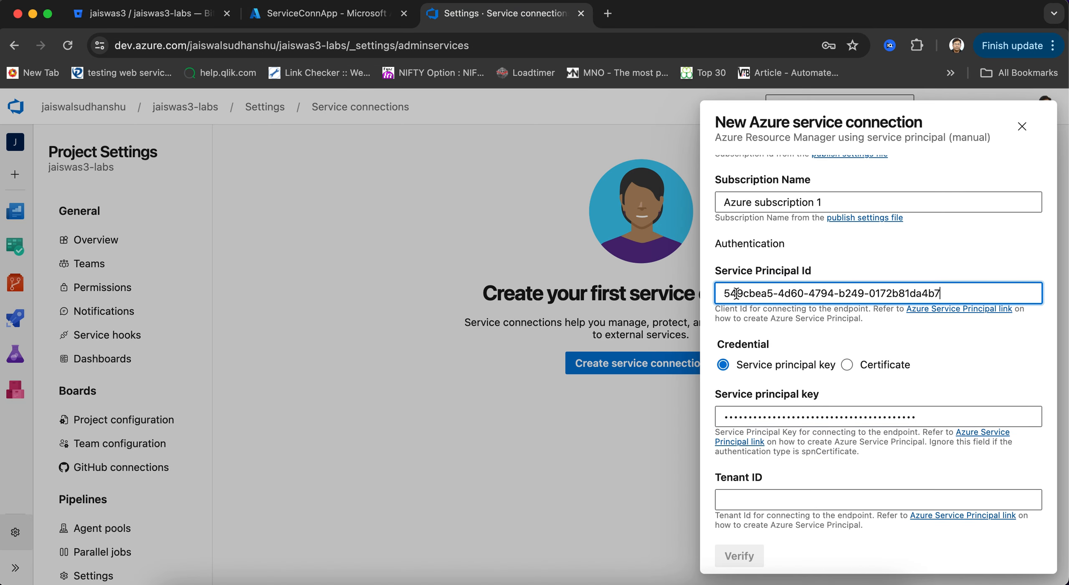
Copy the tenant ID from Tenant properties in the Azure portal and paste it as the Azure DevOps service connection's Tenant ID
{"action": "left_click", "coordinate": [309, 21]}
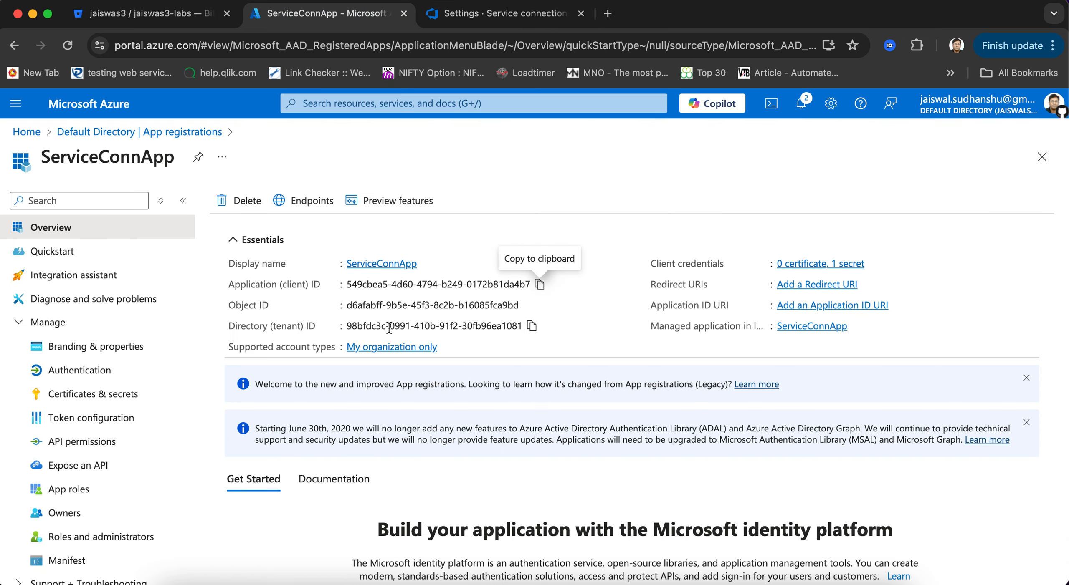
{"action": "left_click", "coordinate": [532, 327]}
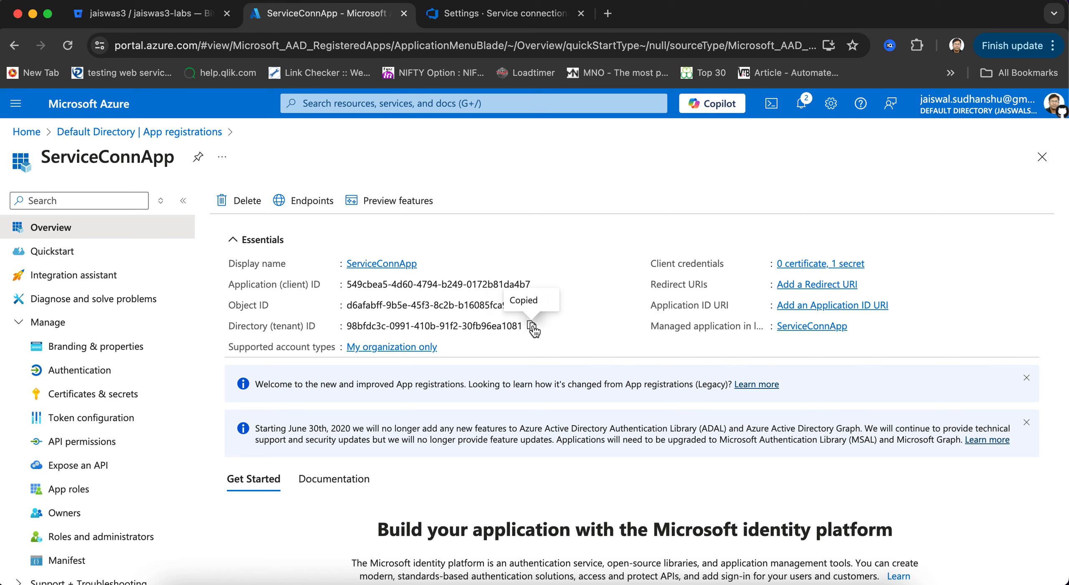
{"action": "left_click", "coordinate": [325, 107]}
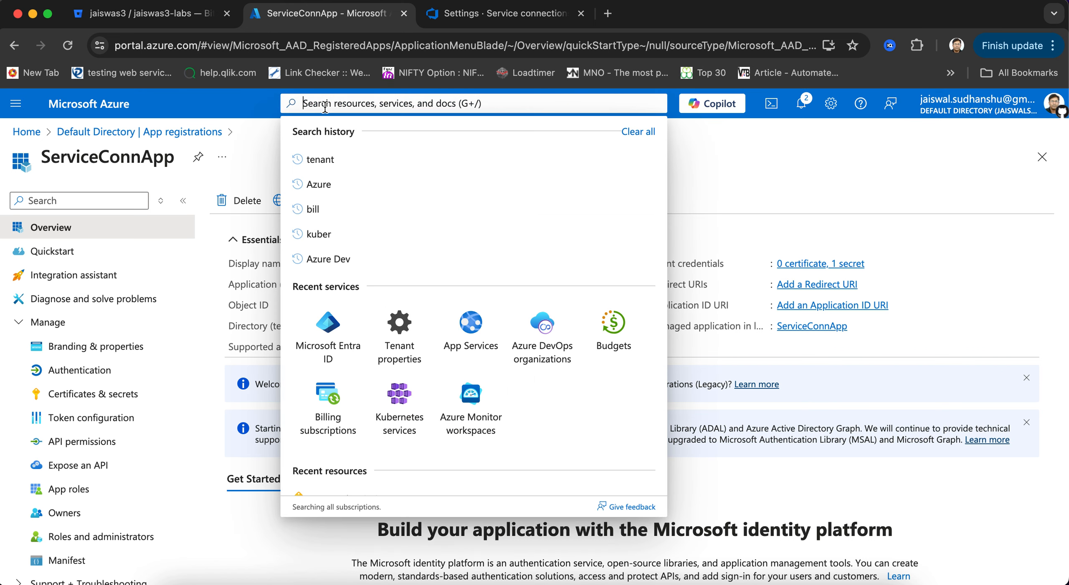
{"action": "type", "text": "tenan"}
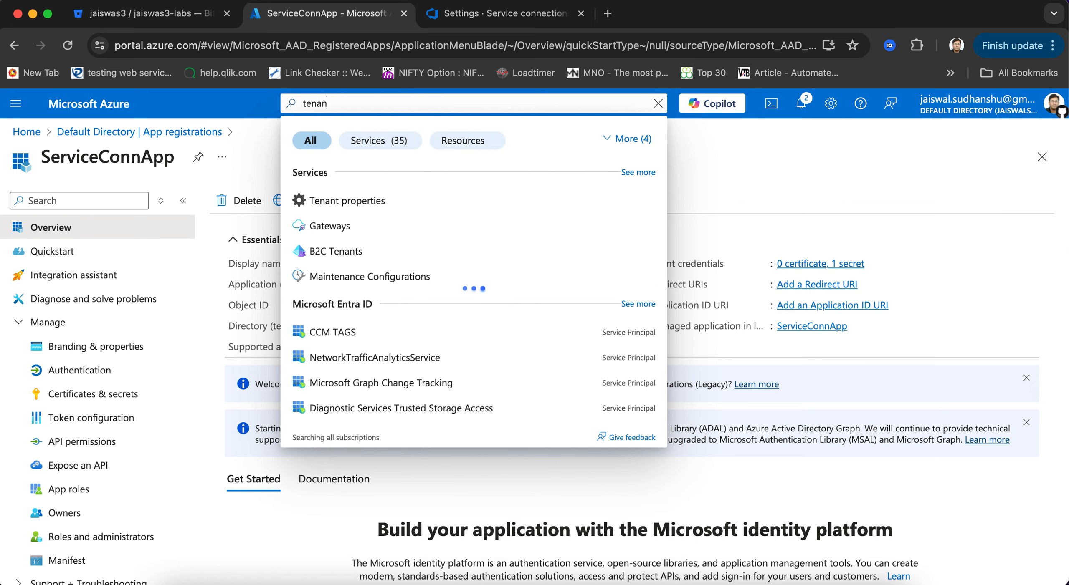
{"action": "type", "text": "t"}
{"action": "left_click", "coordinate": [346, 201]}
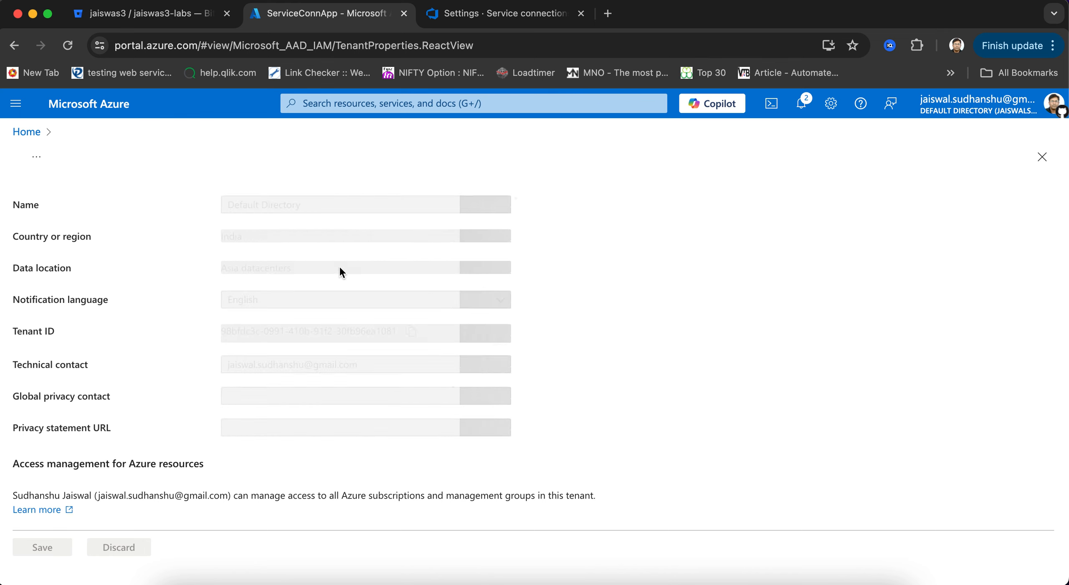
{"action": "left_click", "coordinate": [412, 333]}
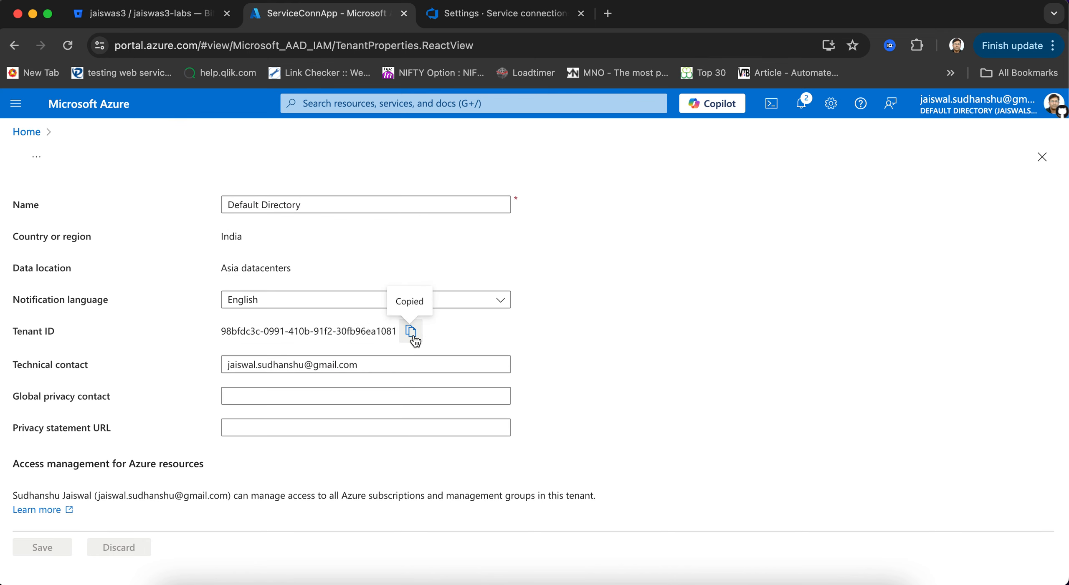
{"action": "left_click", "coordinate": [496, 13]}
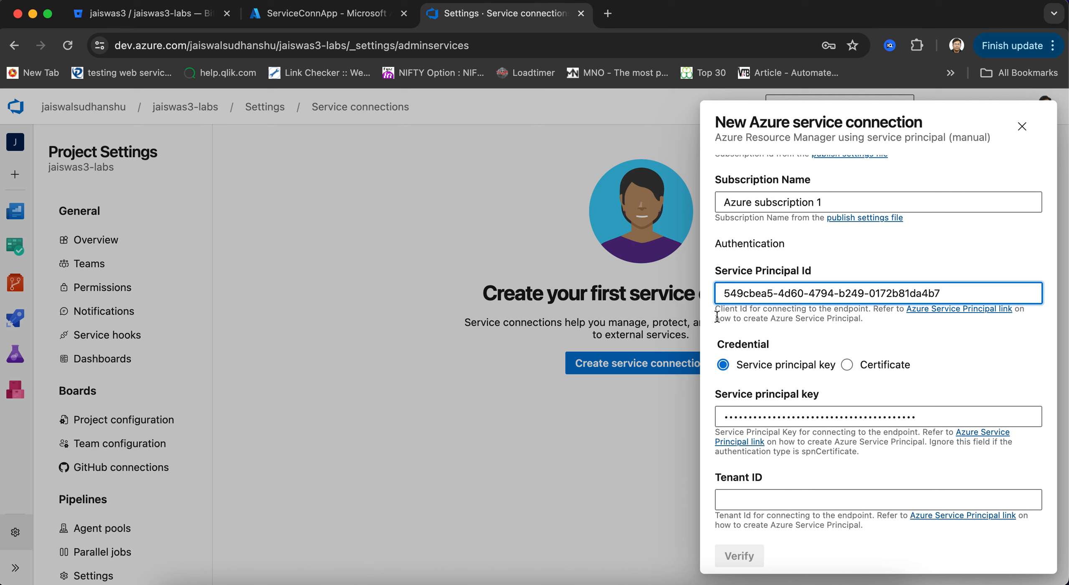
{"action": "left_click", "coordinate": [766, 504]}
{"action": "key", "text": "super+v"}
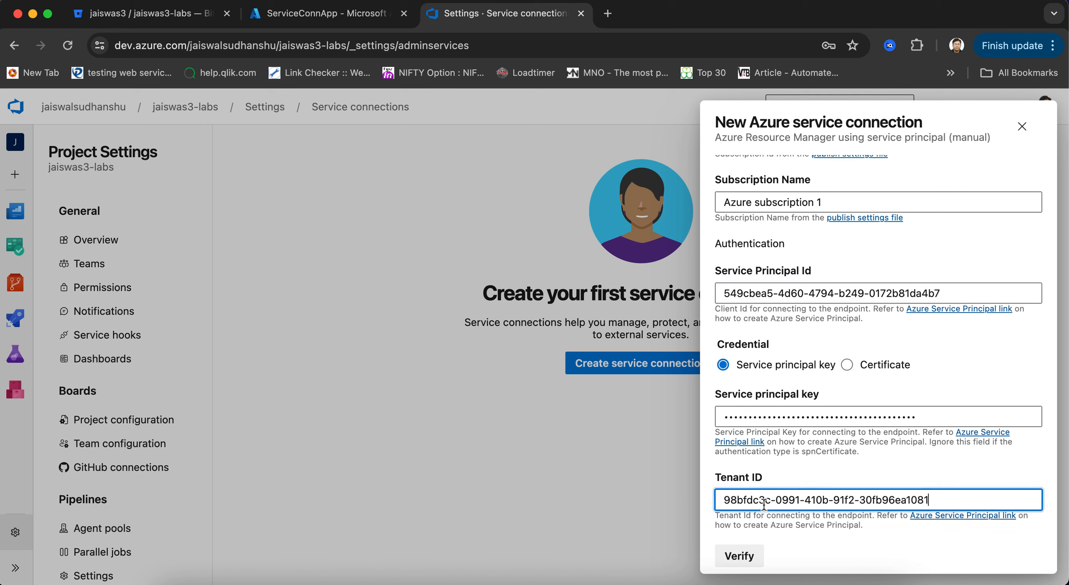
Run the verification of the service connection's subscription and service principal credentials
{"action": "scroll", "coordinate": [764, 505], "scroll_direction": "down", "scroll_amount": 1}
{"action": "scroll", "coordinate": [764, 505], "scroll_direction": "down", "scroll_amount": 3}
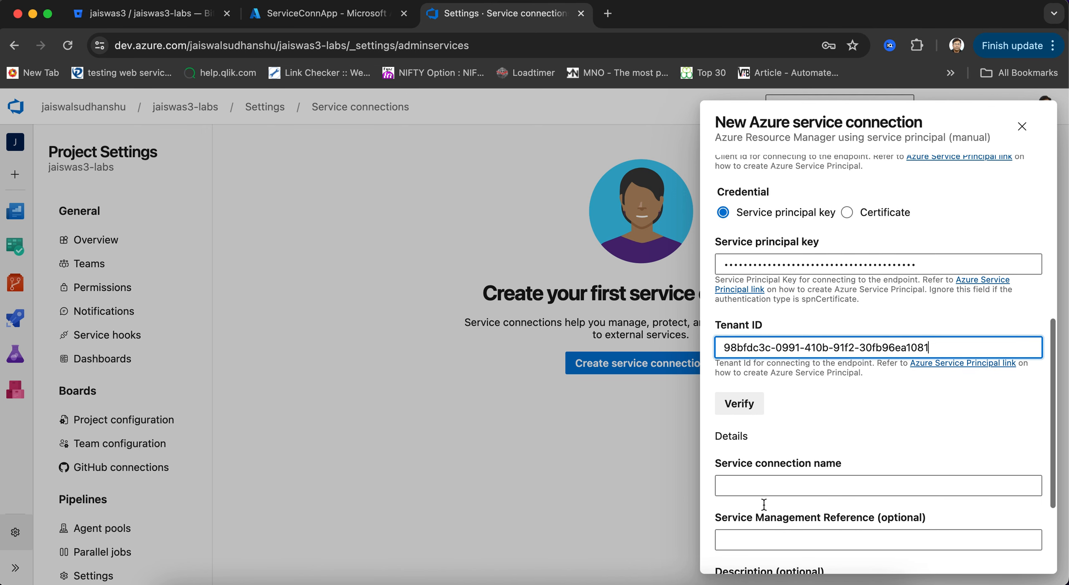
{"action": "left_click", "coordinate": [740, 405]}
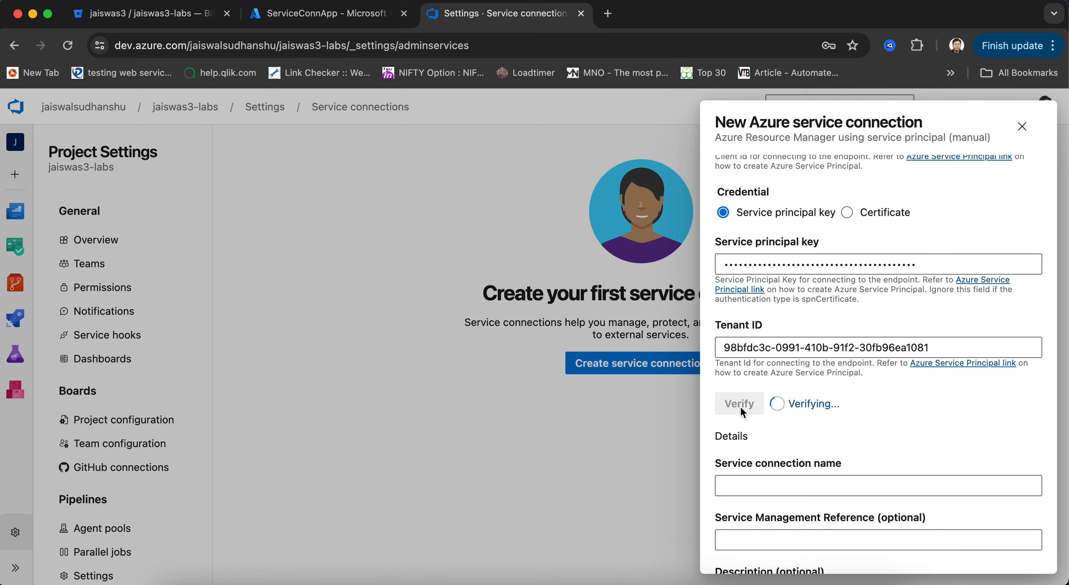
{"action": "scroll", "coordinate": [849, 473], "scroll_direction": "down", "scroll_amount": 2}
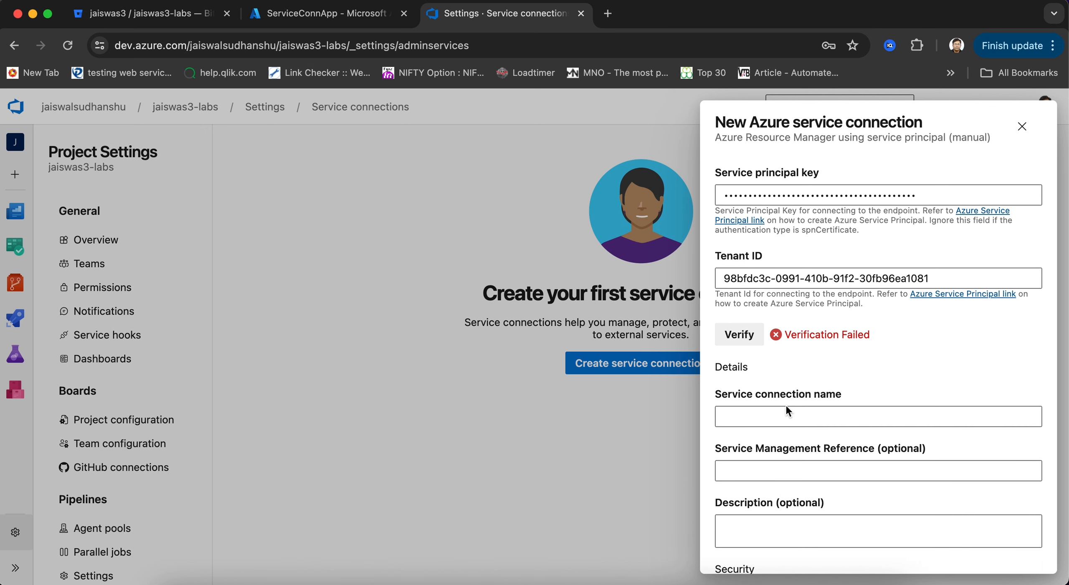
Examine the error details reported for the service connection verification, including its status code and the missing authorization
{"action": "scroll", "coordinate": [850, 496], "scroll_direction": "down", "scroll_amount": 5}
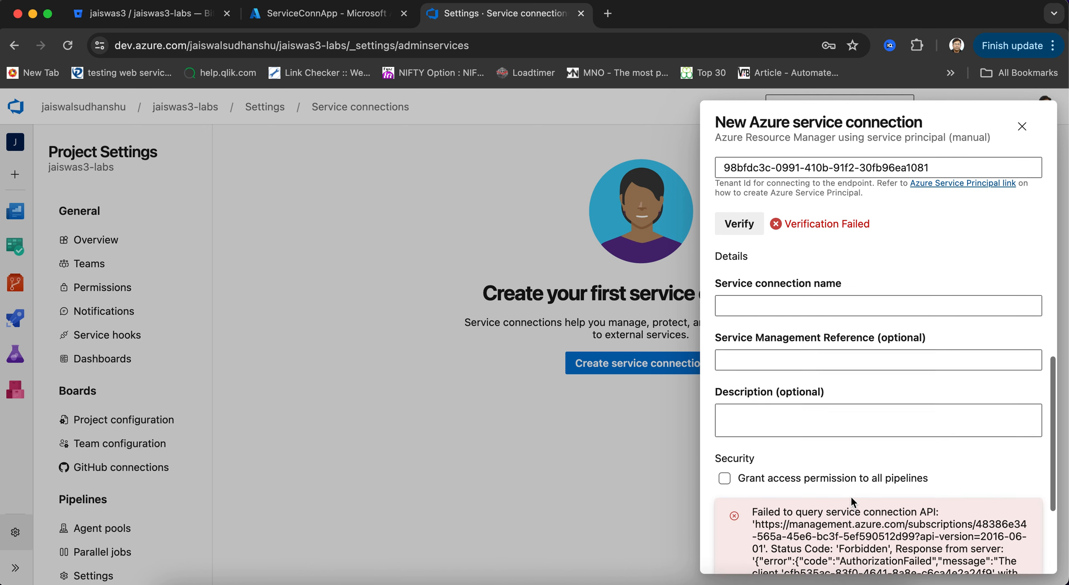
{"action": "scroll", "coordinate": [850, 496], "scroll_direction": "down", "scroll_amount": 3}
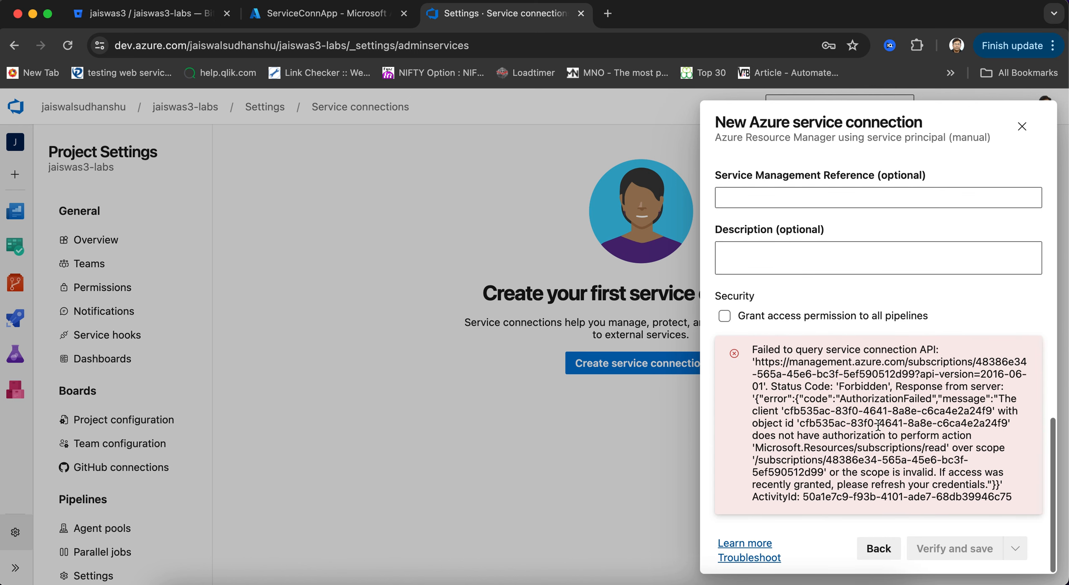
{"action": "left_click_drag", "start_coordinate": [845, 389], "coordinate": [884, 391]}
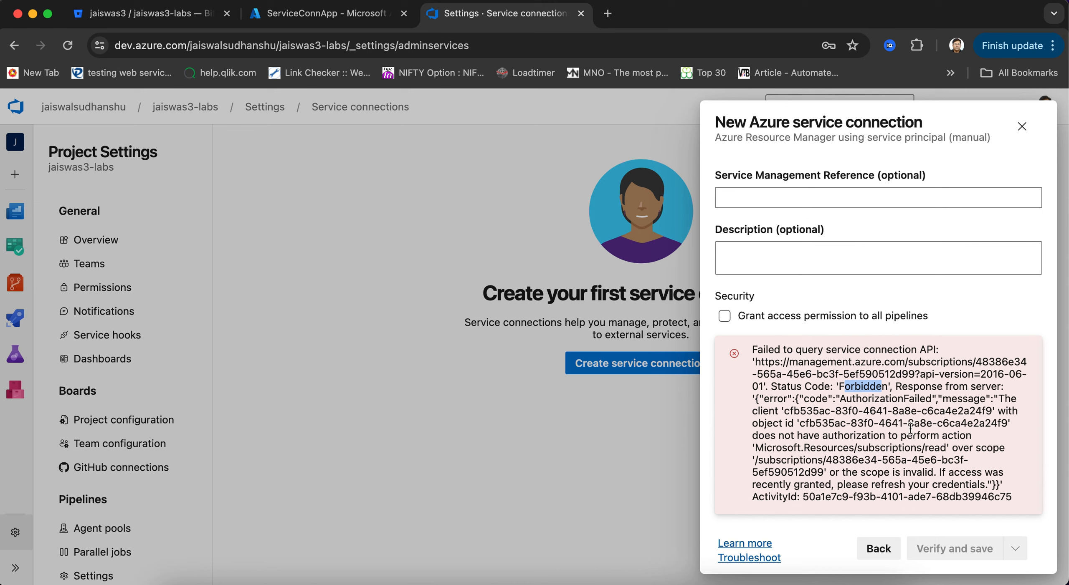
{"action": "scroll", "coordinate": [910, 424], "scroll_direction": "up", "scroll_amount": 6}
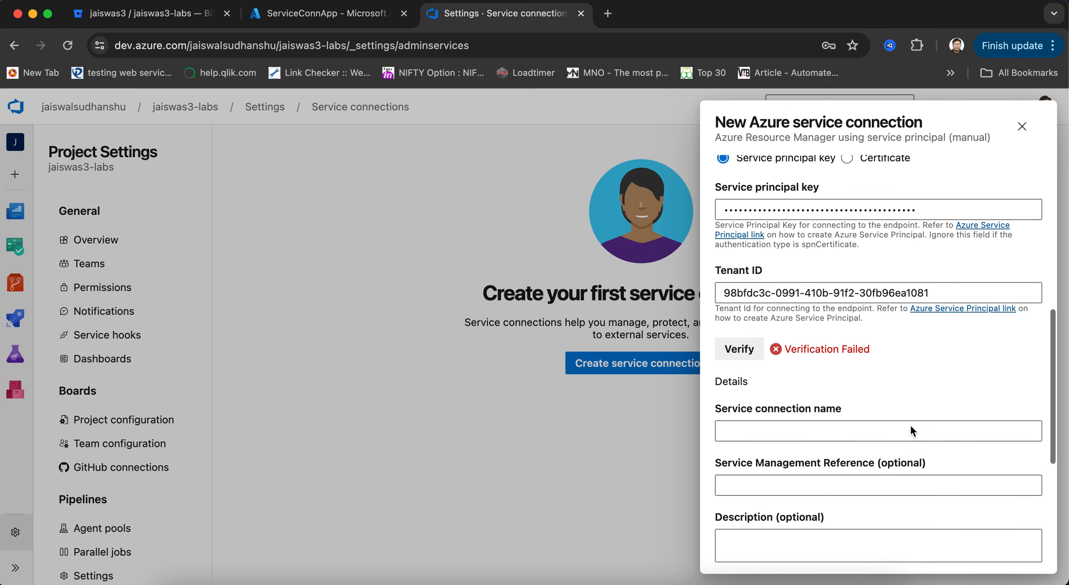
{"action": "scroll", "coordinate": [910, 424], "scroll_direction": "down", "scroll_amount": 5}
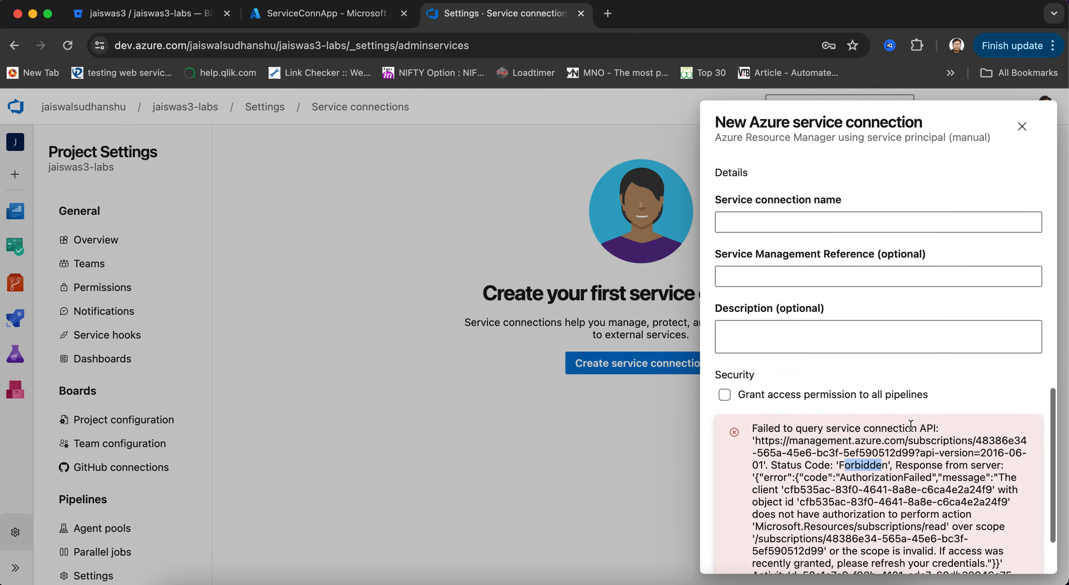
{"action": "scroll", "coordinate": [911, 426], "scroll_direction": "down", "scroll_amount": 2}
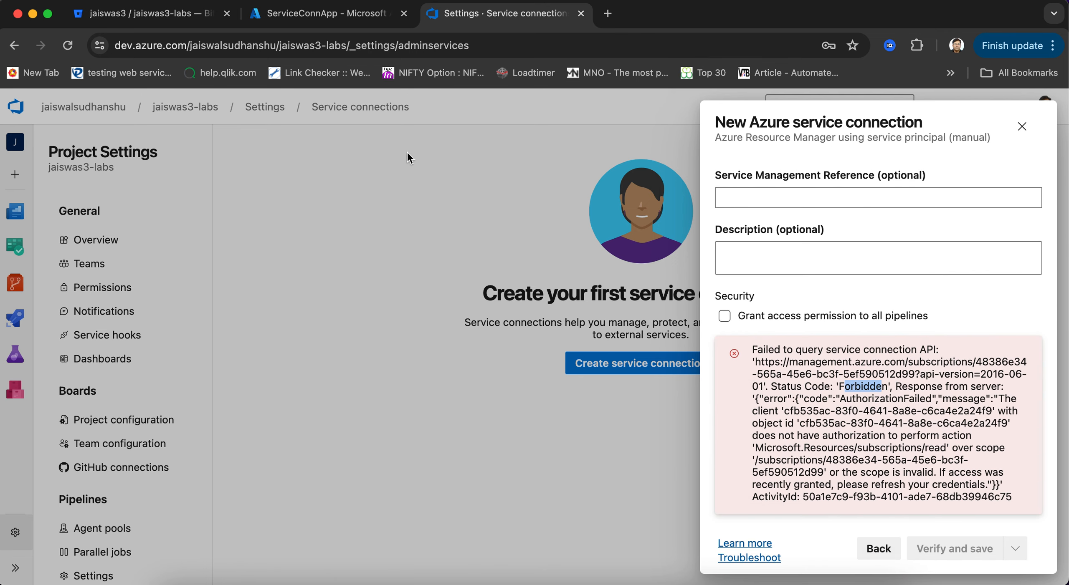
Switch to the Azure portal and open the access control (IAM) page of Azure subscription 1
{"action": "left_click", "coordinate": [339, 18]}
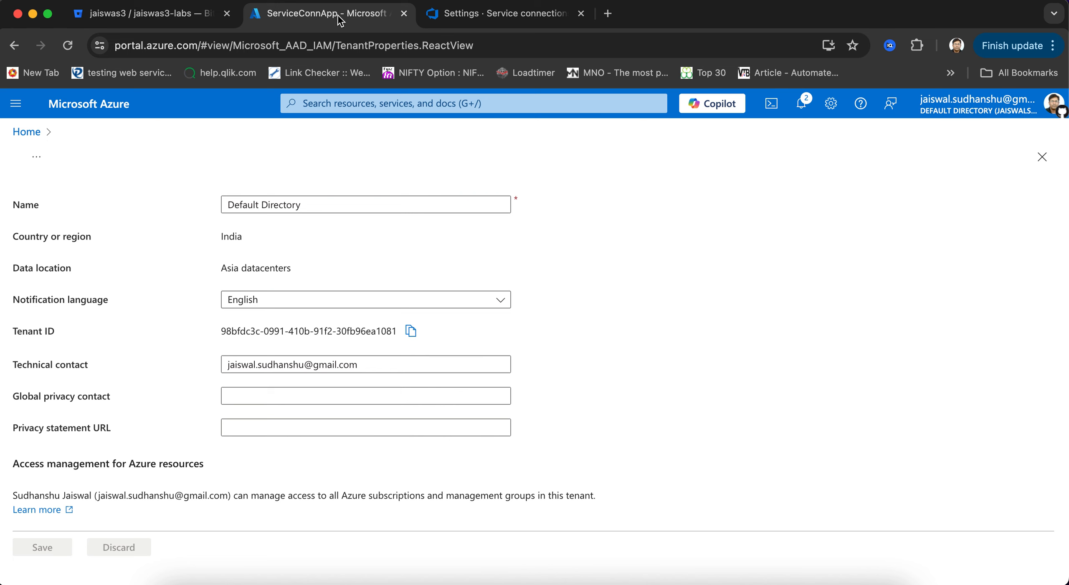
{"action": "left_click", "coordinate": [23, 132]}
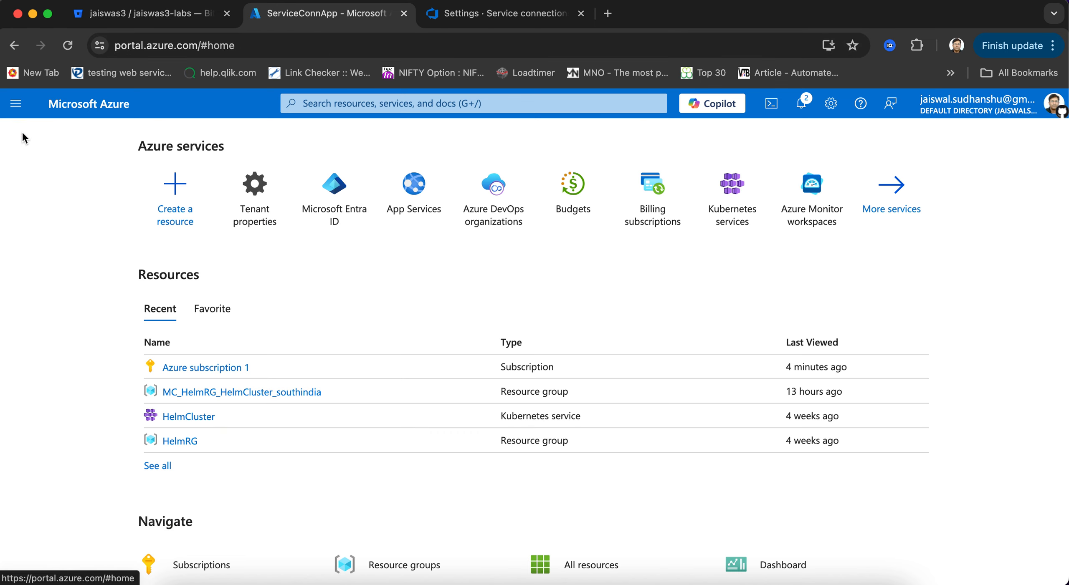
{"action": "left_click", "coordinate": [179, 370]}
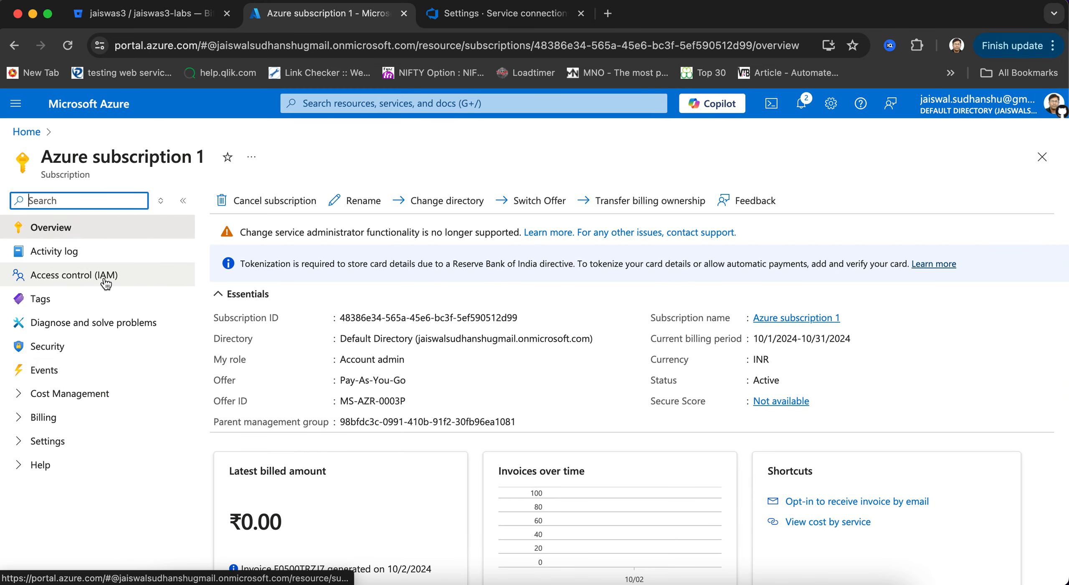
{"action": "left_click", "coordinate": [106, 282]}
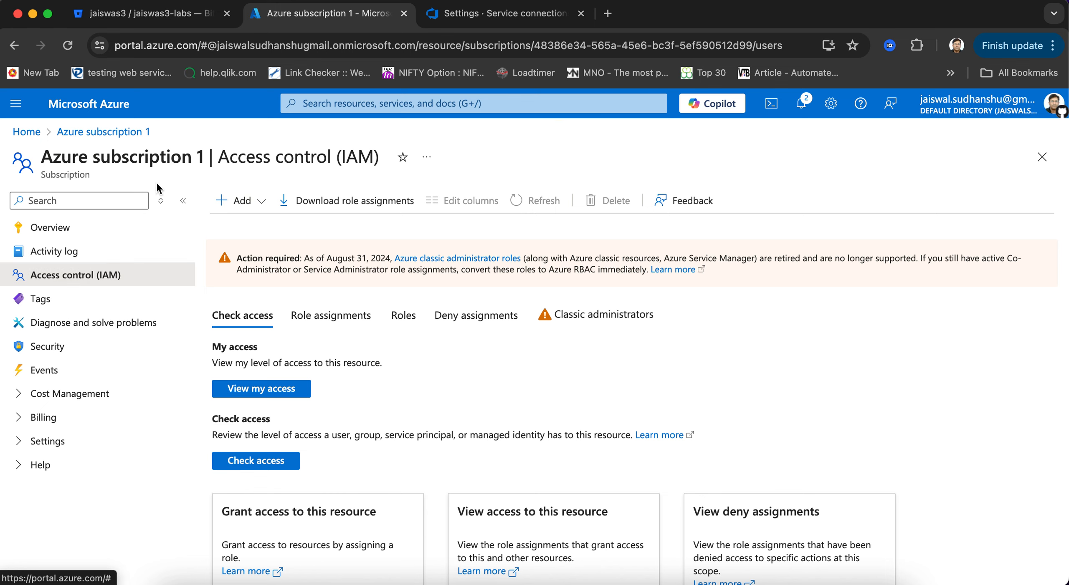
Start a new role assignment on the subscription with the privileged administrator role Contributor
{"action": "left_click", "coordinate": [242, 204]}
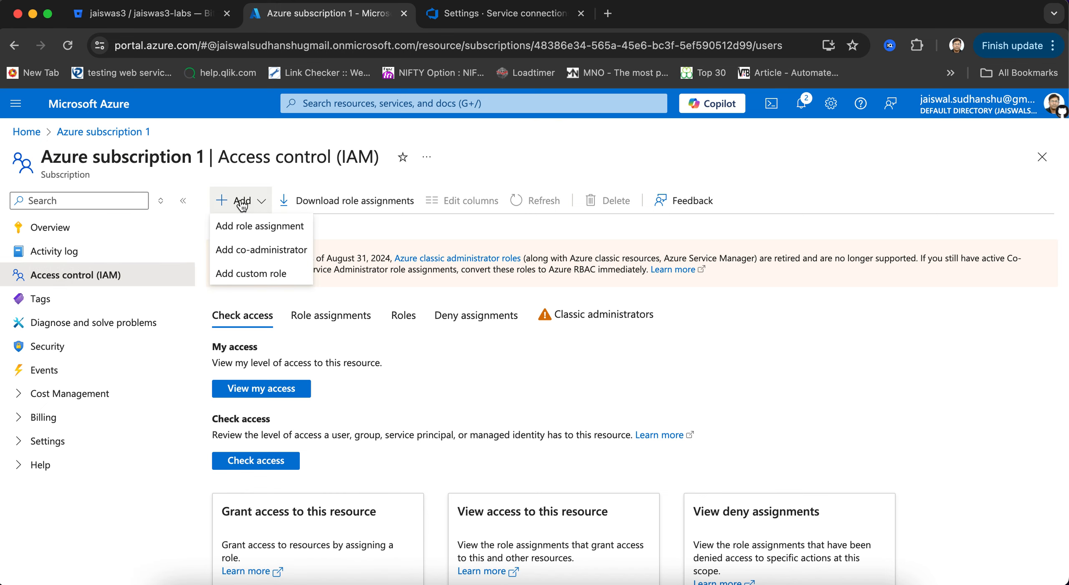
{"action": "left_click", "coordinate": [240, 228]}
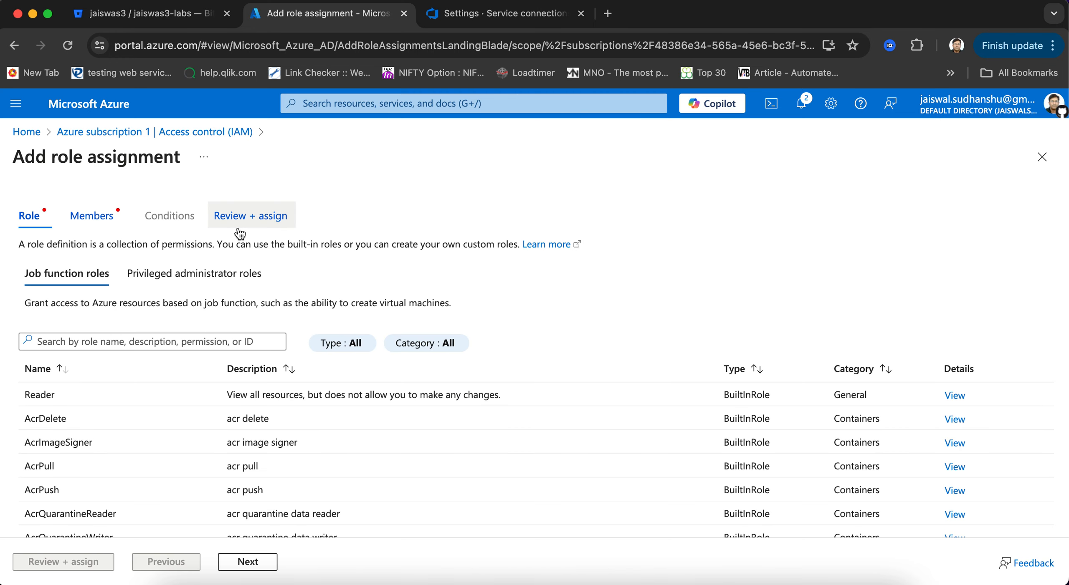
{"action": "left_click", "coordinate": [209, 274]}
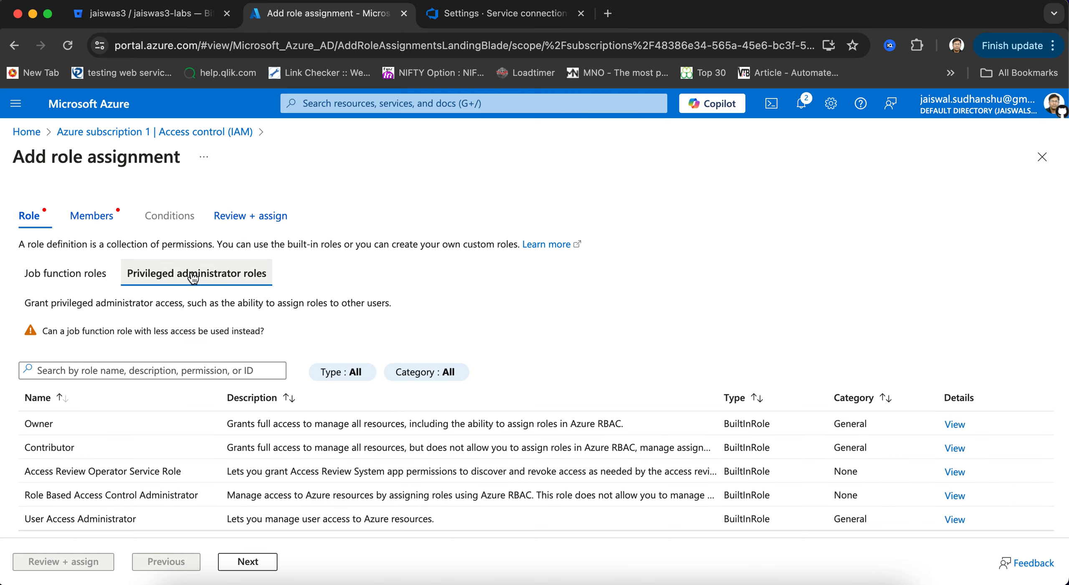
{"action": "left_click", "coordinate": [57, 449]}
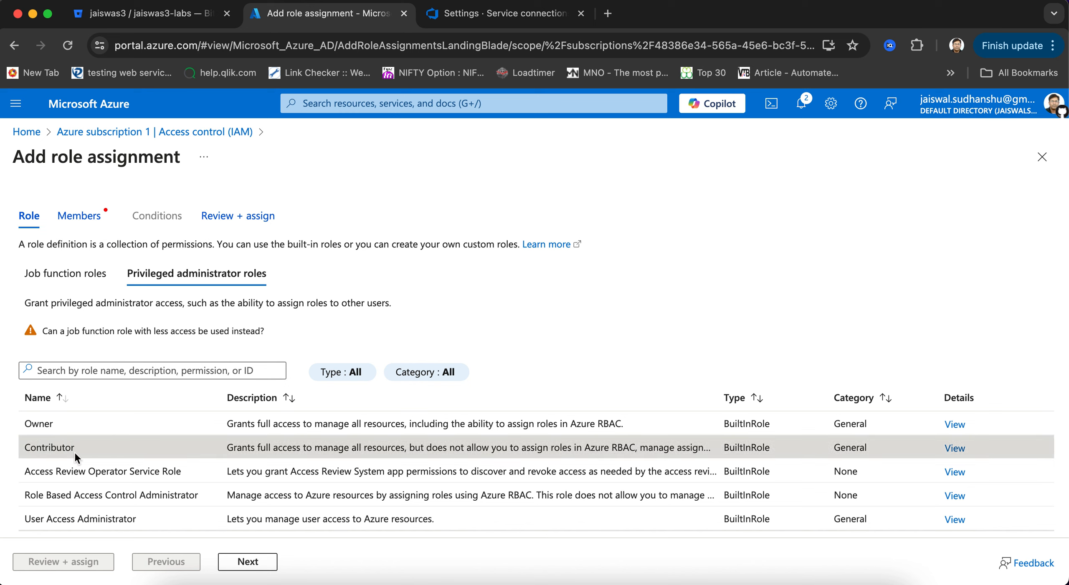
{"action": "left_click", "coordinate": [248, 562]}
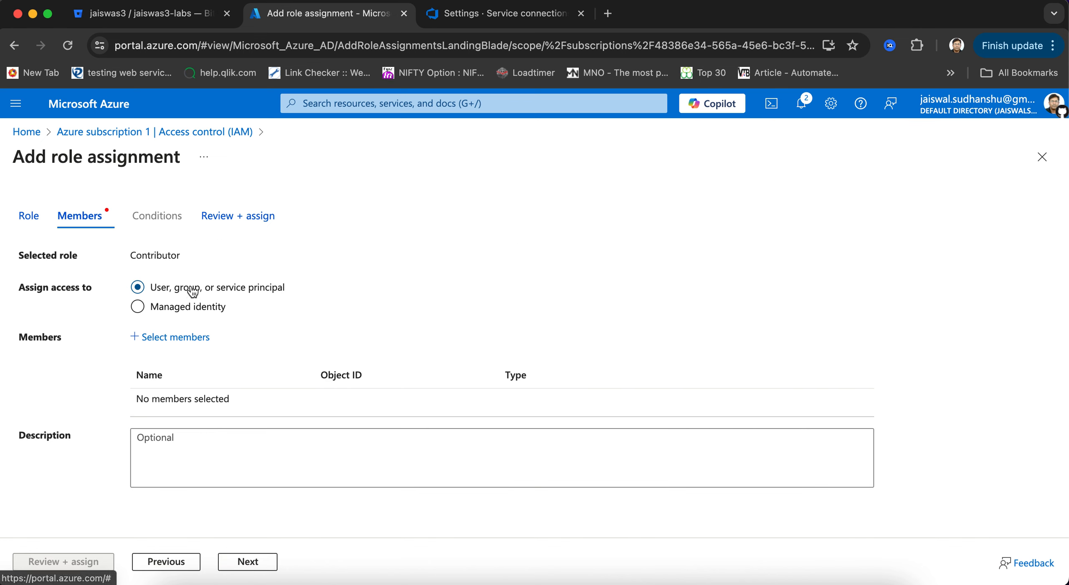
Add the ServiceConnApp application as the member of the Contributor role assignment and complete the assignment
{"action": "left_click", "coordinate": [162, 339]}
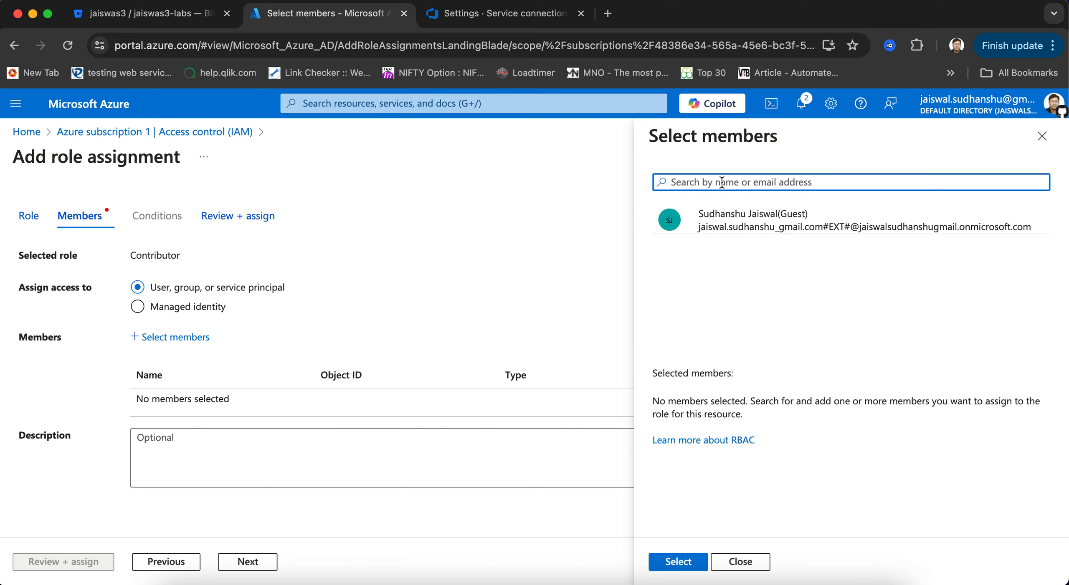
{"action": "type", "text": "Servic"}
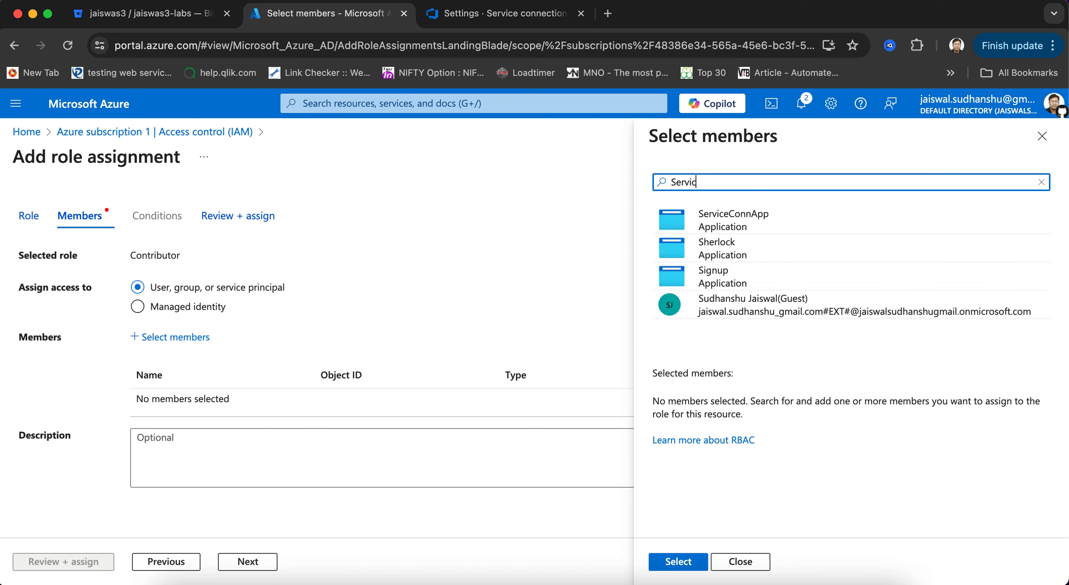
{"action": "type", "text": "e"}
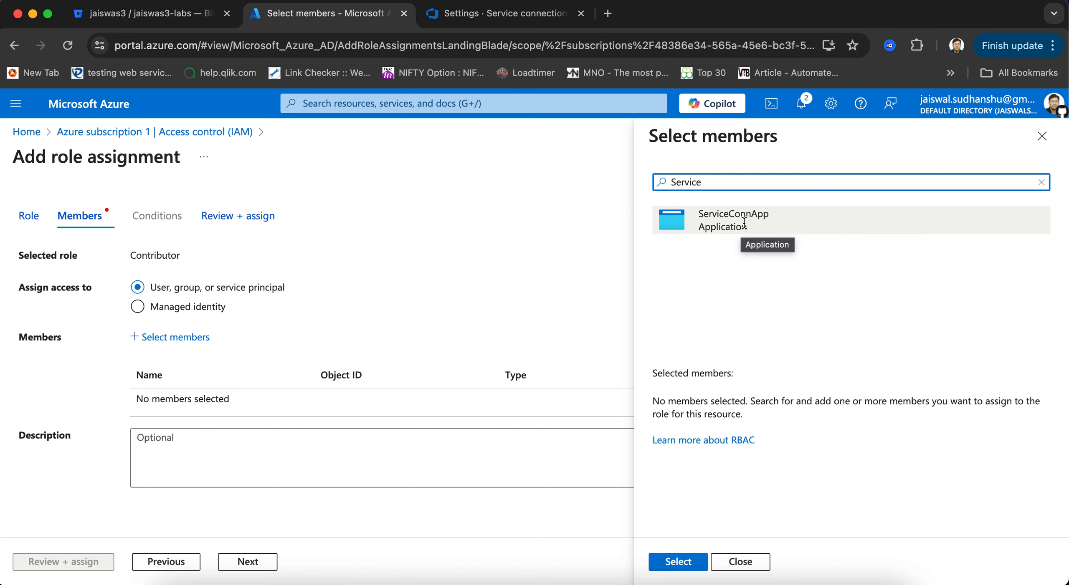
{"action": "left_click", "coordinate": [761, 220]}
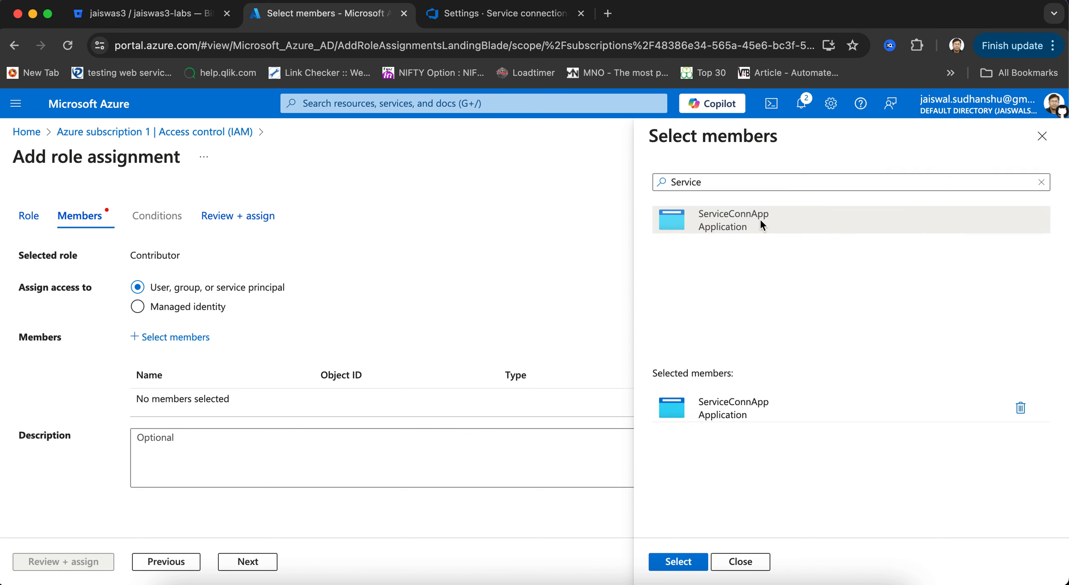
{"action": "left_click", "coordinate": [679, 560]}
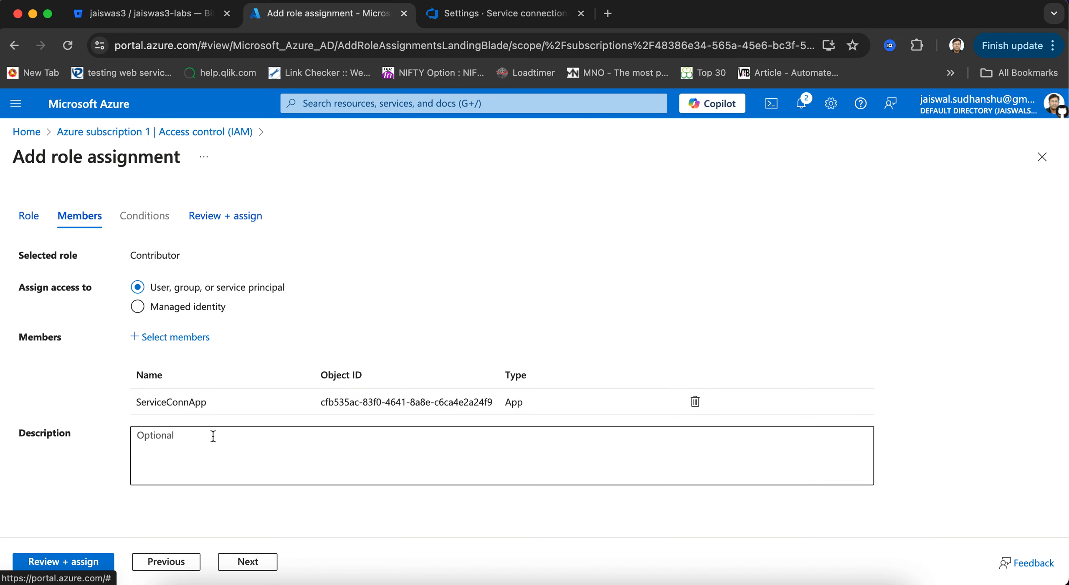
{"action": "left_click", "coordinate": [79, 567]}
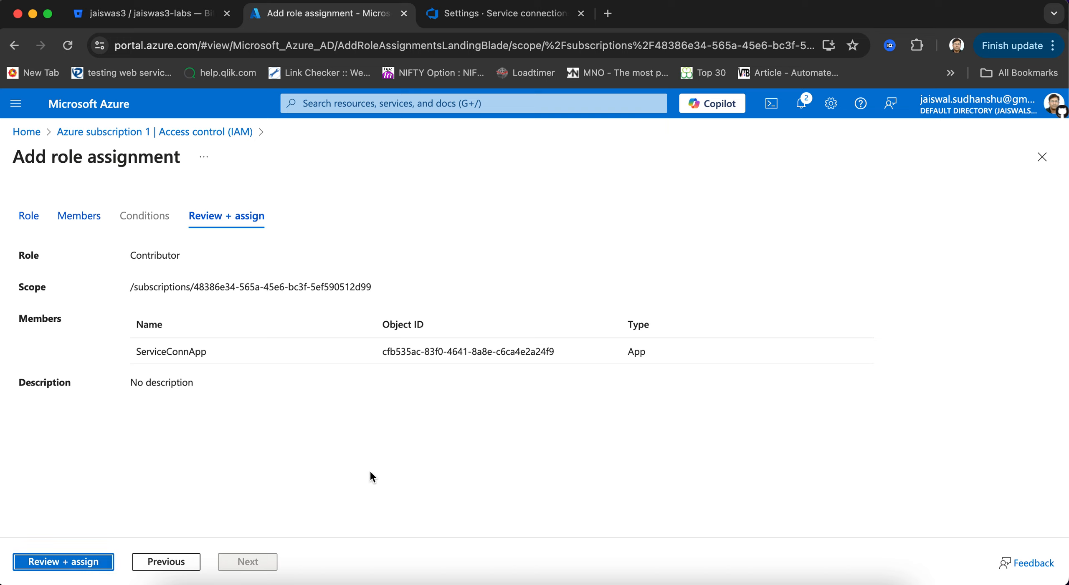
{"action": "left_click", "coordinate": [70, 564]}
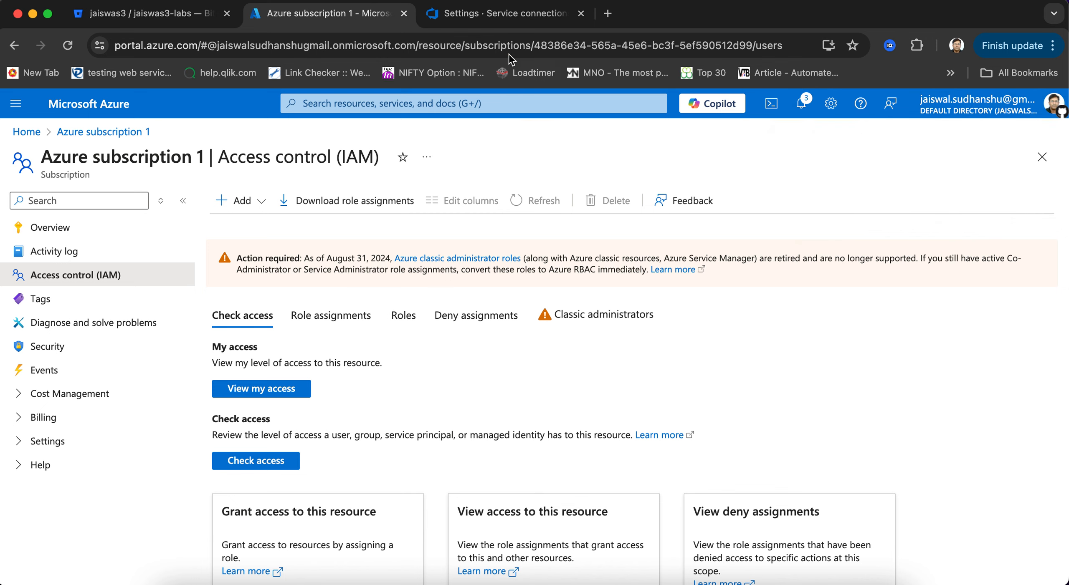
Return to the Azure DevOps service connection form and verify the service principal credentials again
{"action": "left_click", "coordinate": [527, 17]}
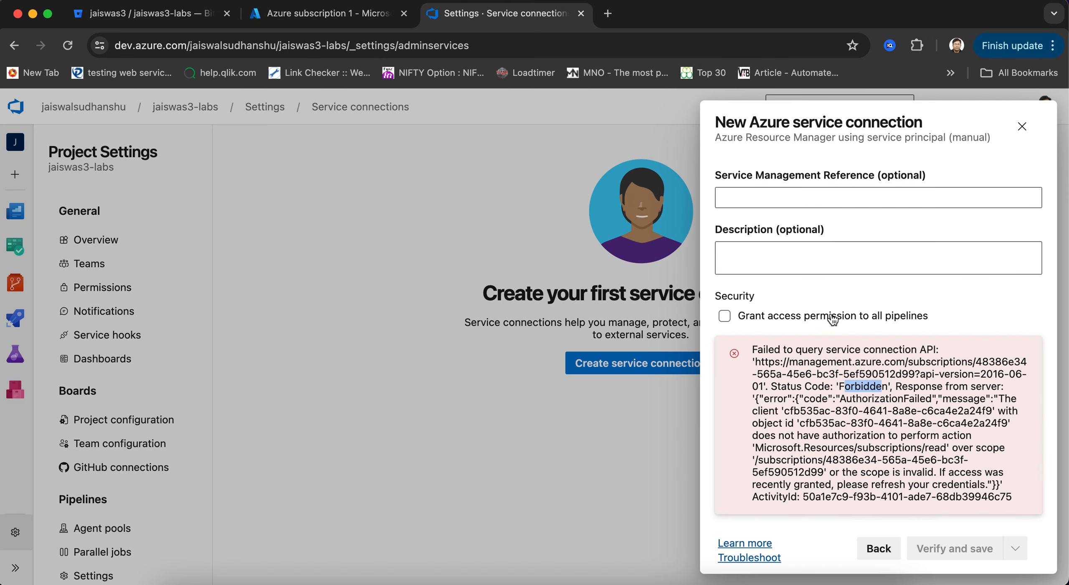
{"action": "scroll", "coordinate": [893, 320], "scroll_direction": "up", "scroll_amount": 5}
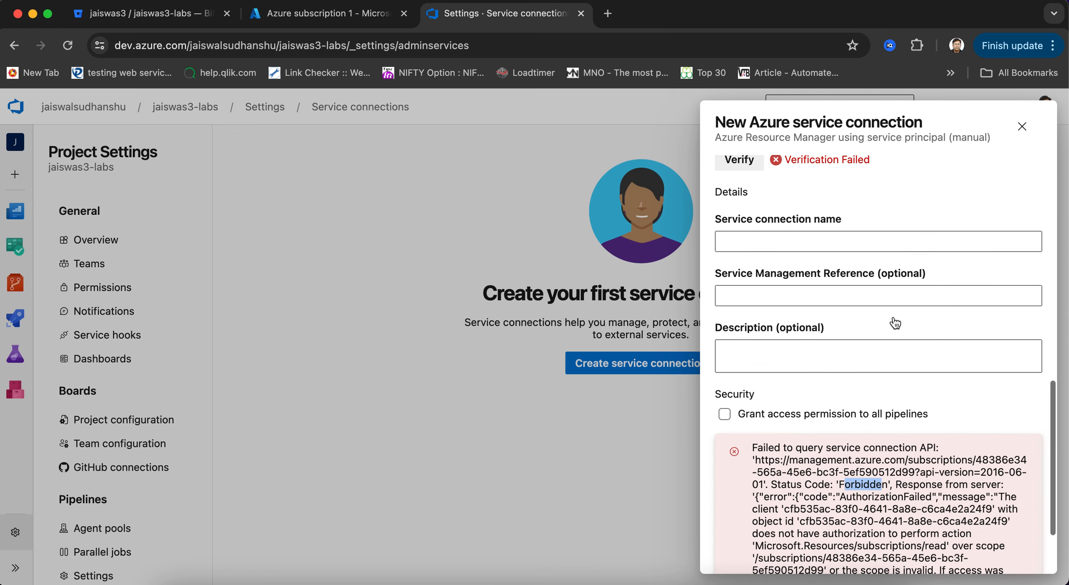
{"action": "left_click", "coordinate": [729, 253]}
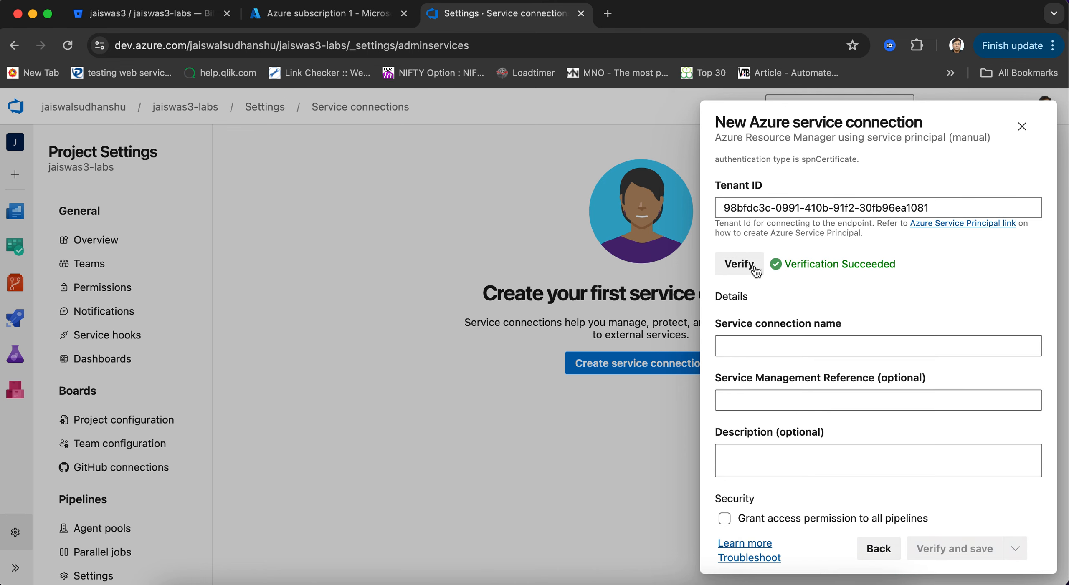
Name the service connection MyYouTubeProjectConn and give it the description "This is for my youtube project"
{"action": "left_click", "coordinate": [783, 346]}
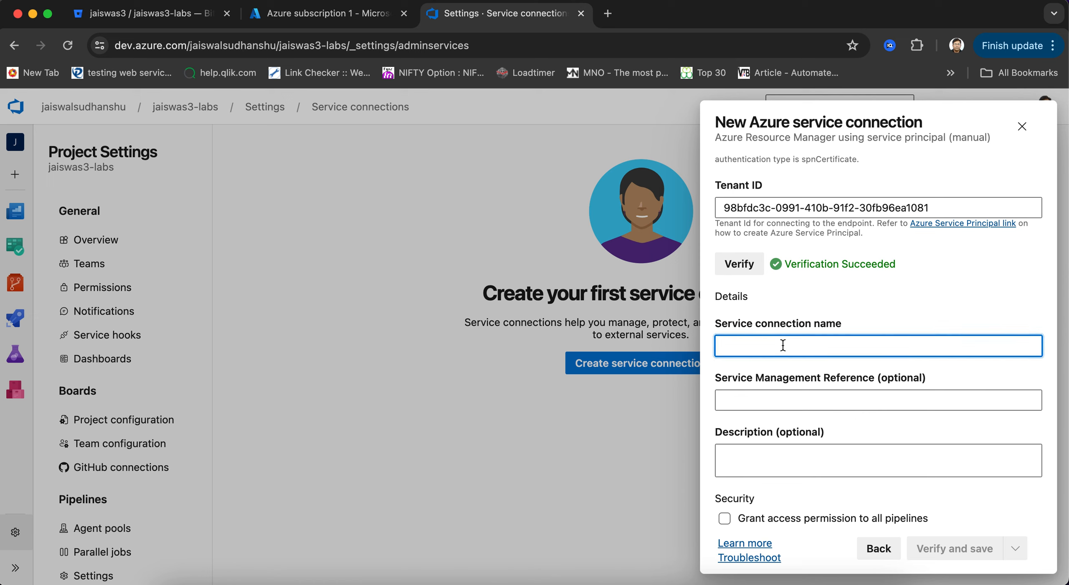
{"action": "type", "text": "MyYo"}
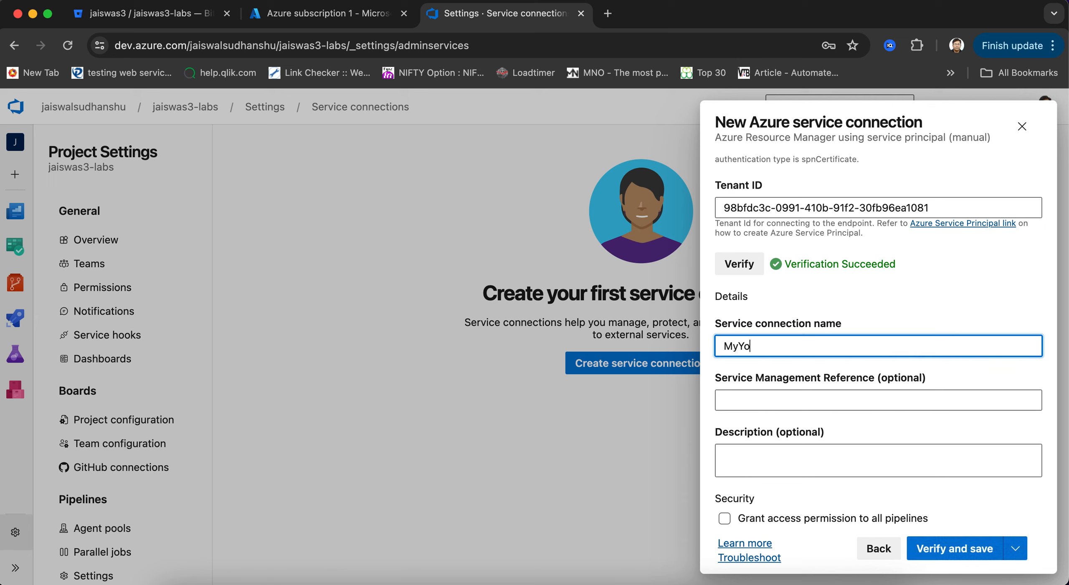
{"action": "type", "text": "uTubeProjectCon"}
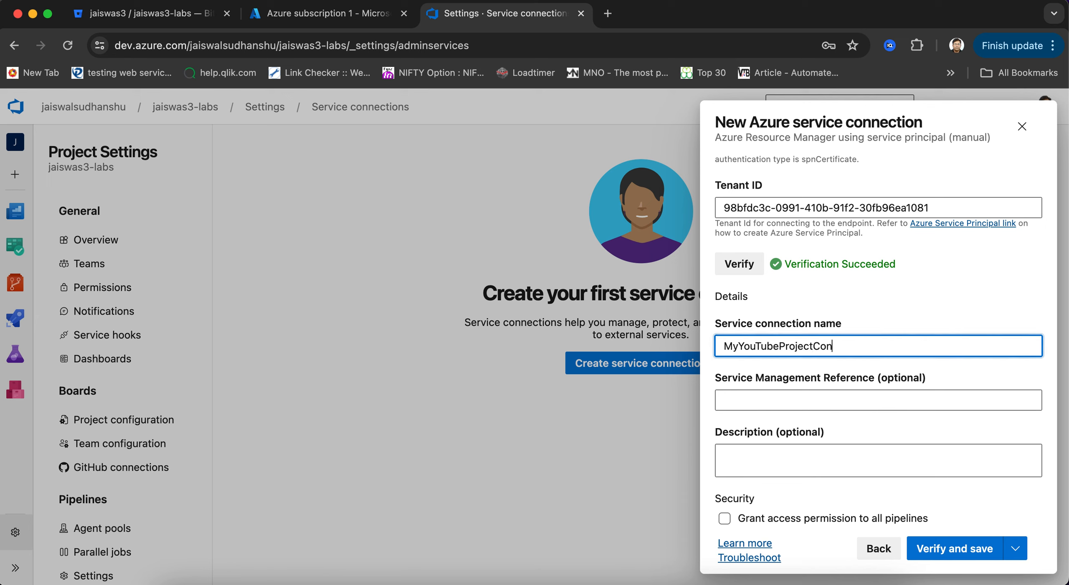
{"action": "type", "text": "n"}
{"action": "left_click", "coordinate": [759, 459]}
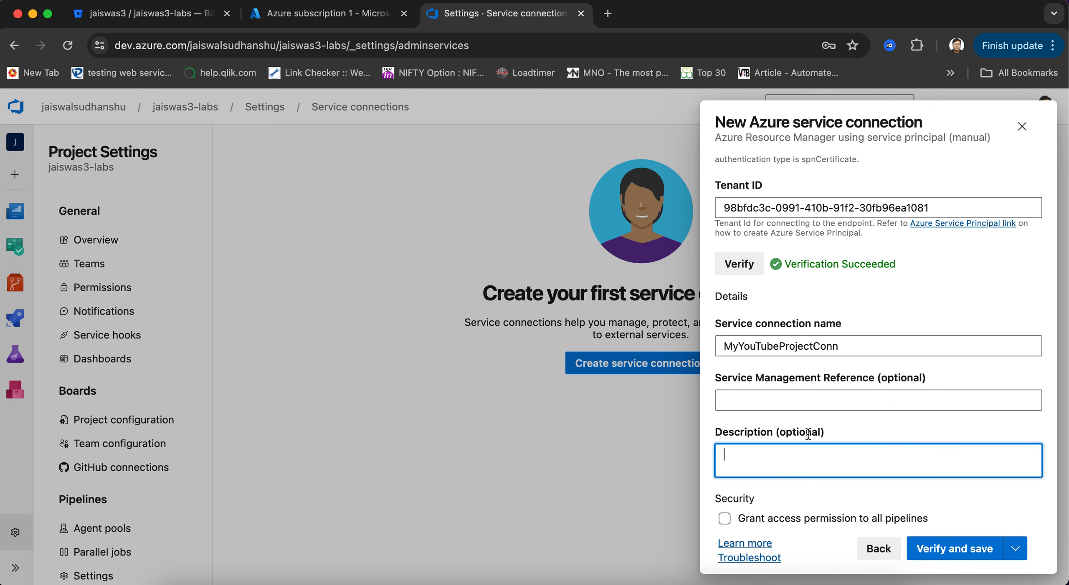
{"action": "type", "text": "T"}
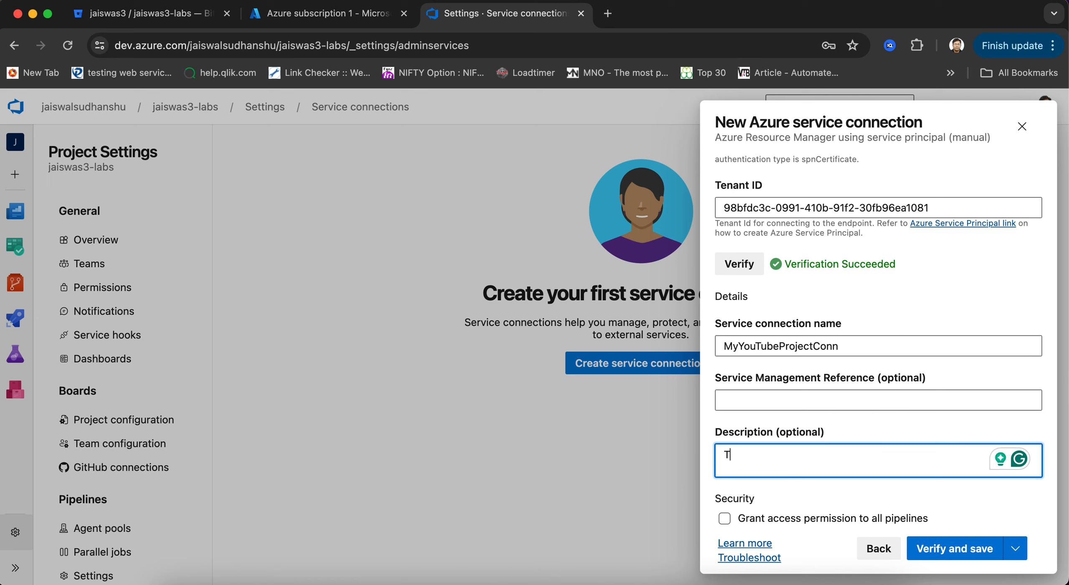
{"action": "type", "text": "his is for my y"}
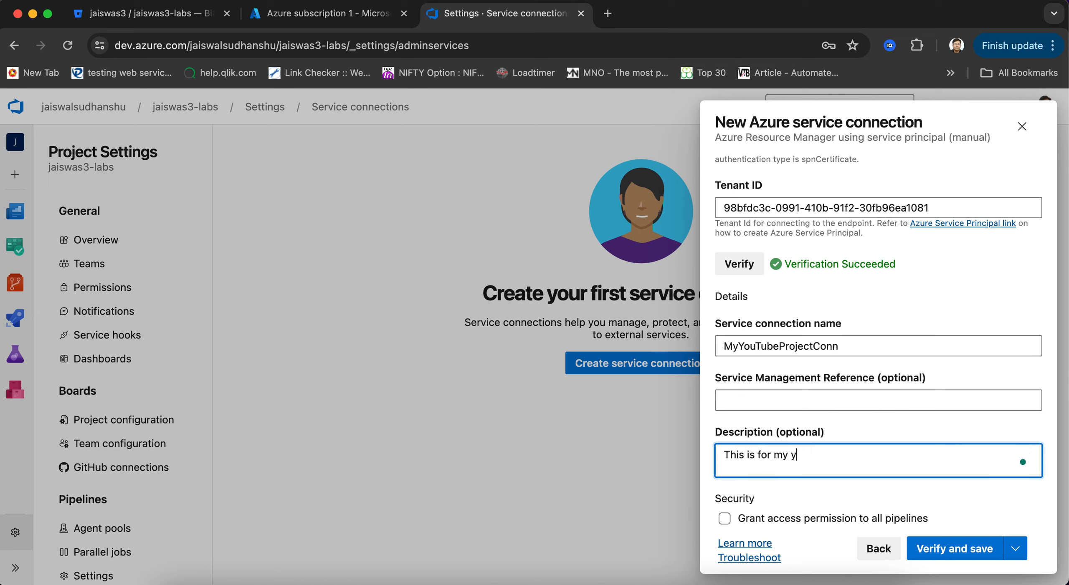
{"action": "type", "text": "outube "}
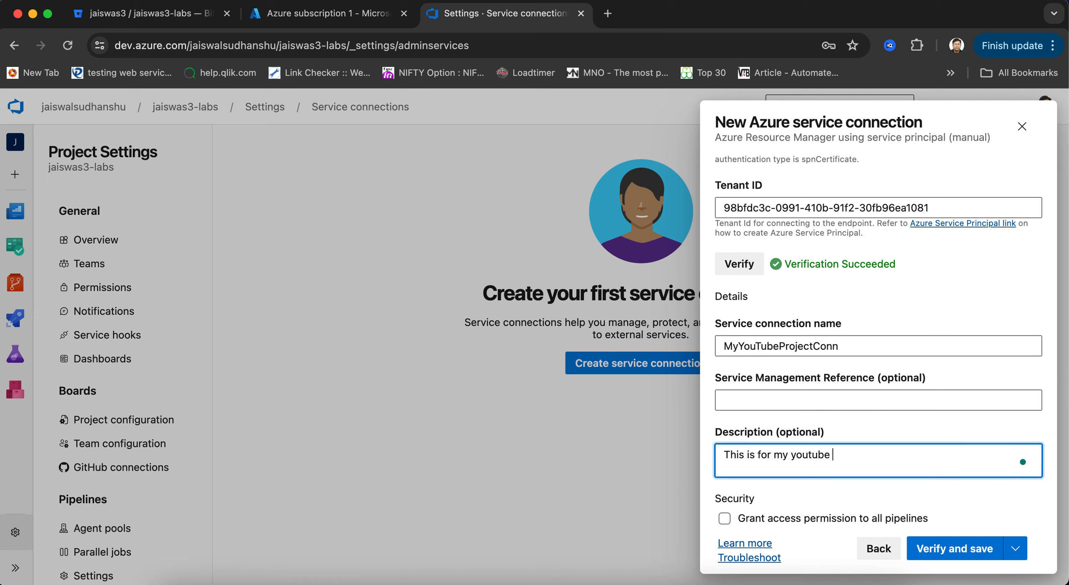
{"action": "type", "text": "project"}
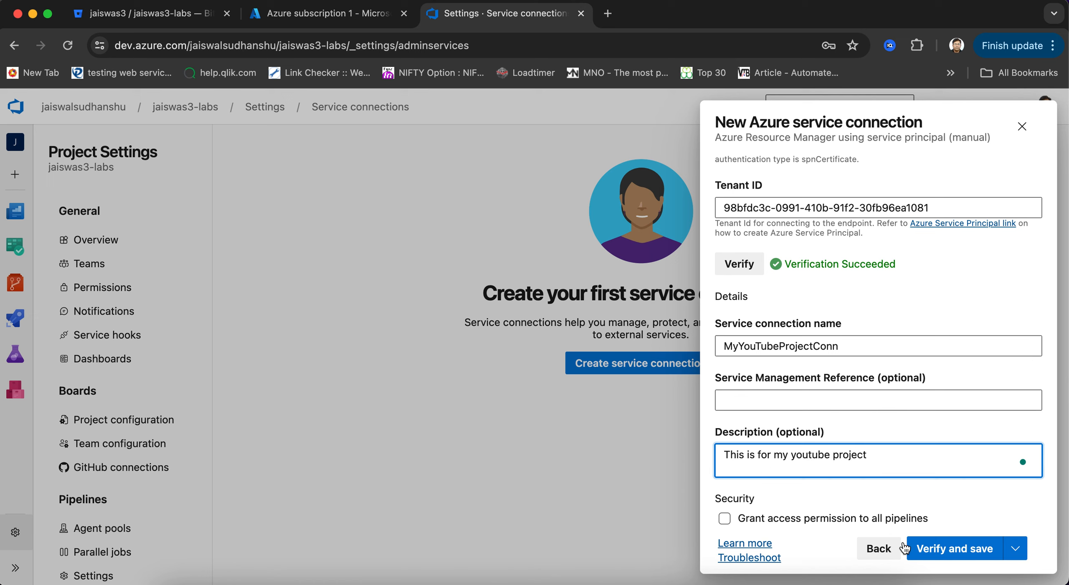
Grant all pipelines access permission to the service connection, then verify and save it
{"action": "left_click", "coordinate": [726, 520]}
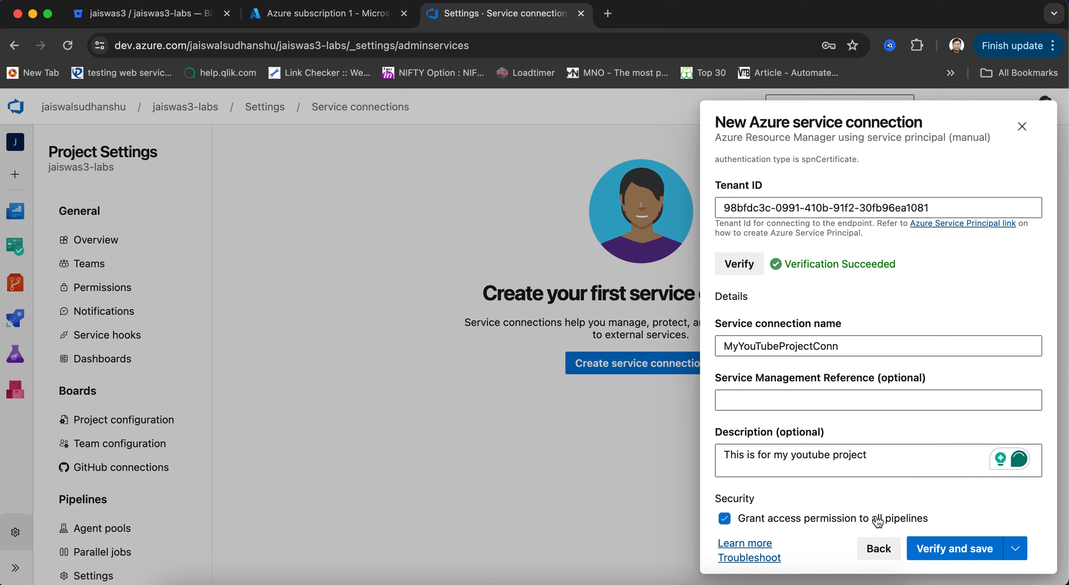
{"action": "left_click", "coordinate": [971, 550]}
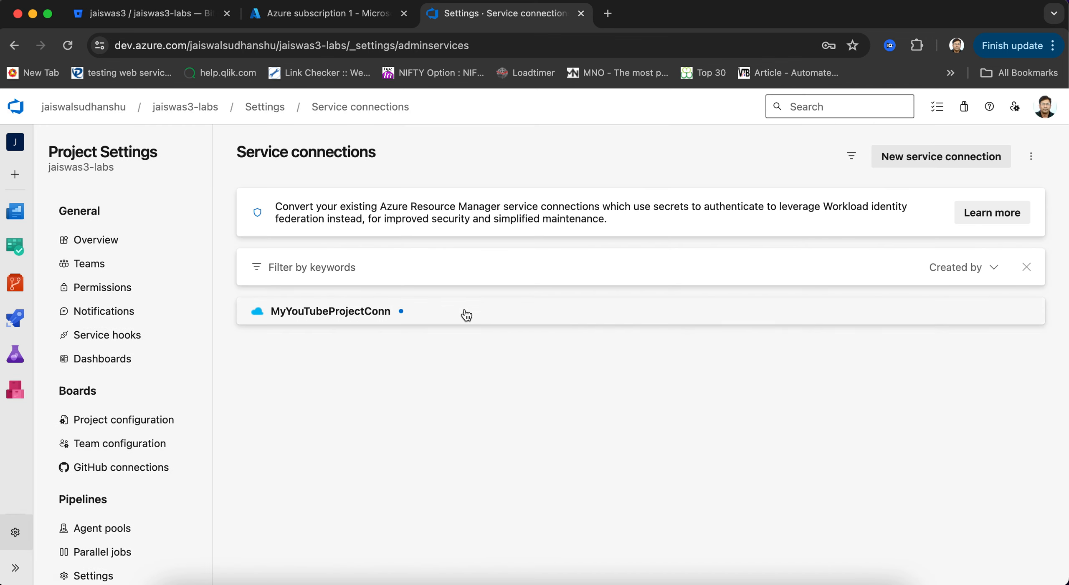
Check the details of the MyYouTubeProjectConn service connection and return to the jaiswas3-labs project summary
{"action": "left_click", "coordinate": [373, 314]}
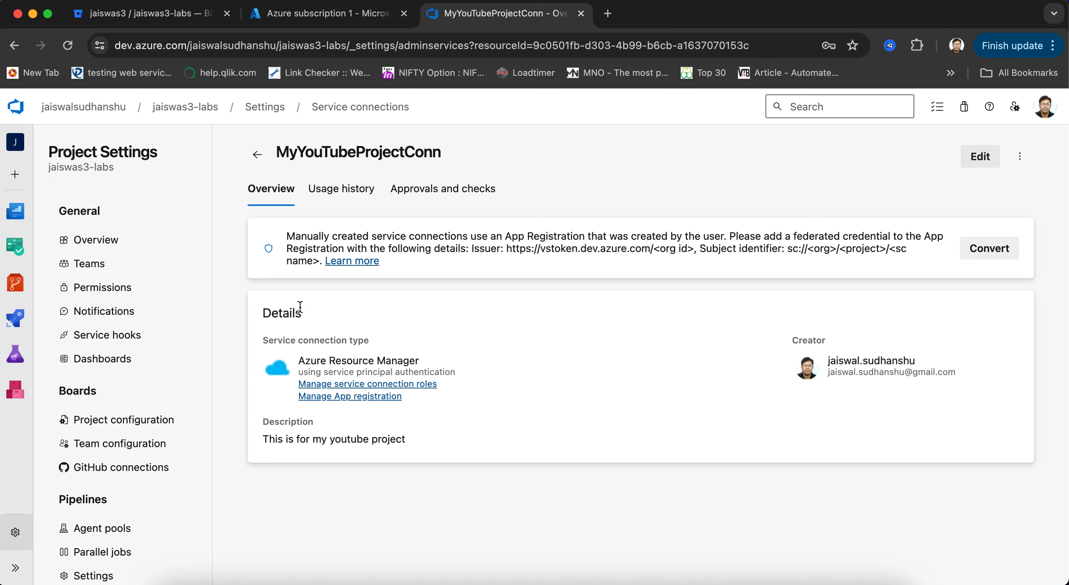
{"action": "left_click", "coordinate": [186, 107]}
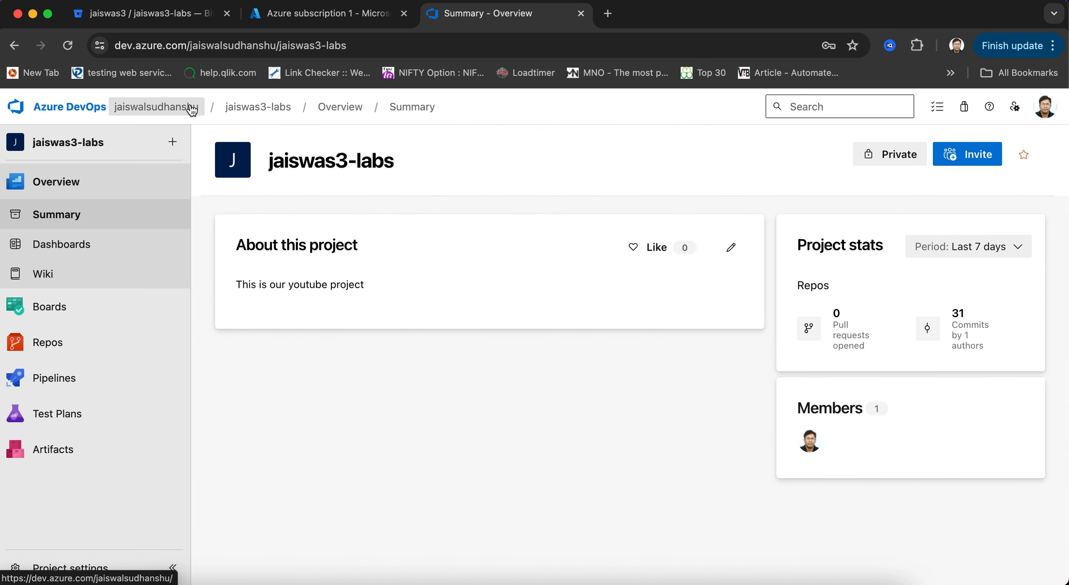
Create the project's first pipeline from the jaiswas3-labs Azure Repos Git repository, using the Starter pipeline template
{"action": "left_click", "coordinate": [79, 381]}
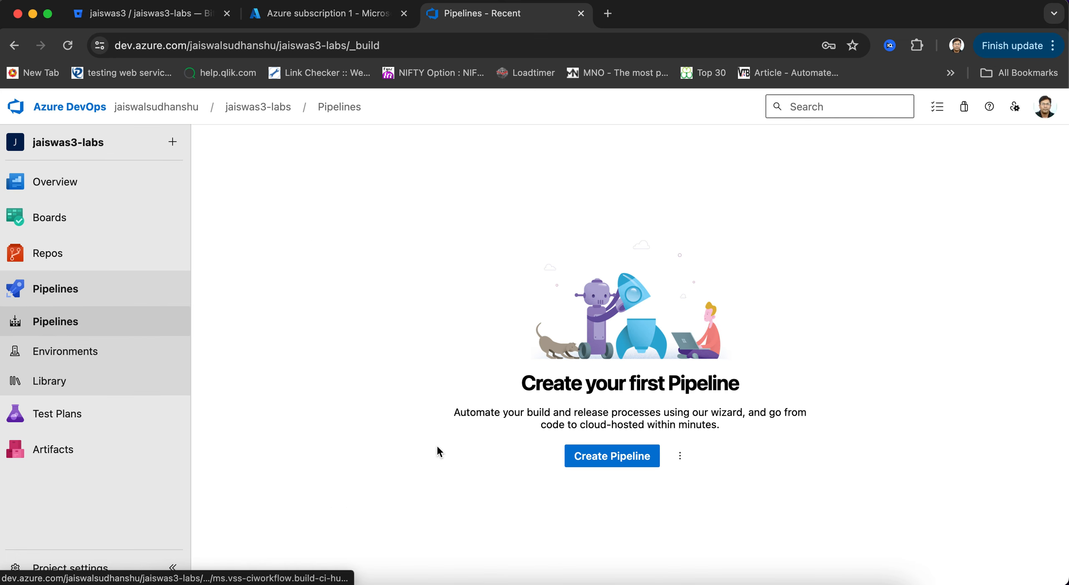
{"action": "left_click", "coordinate": [607, 464]}
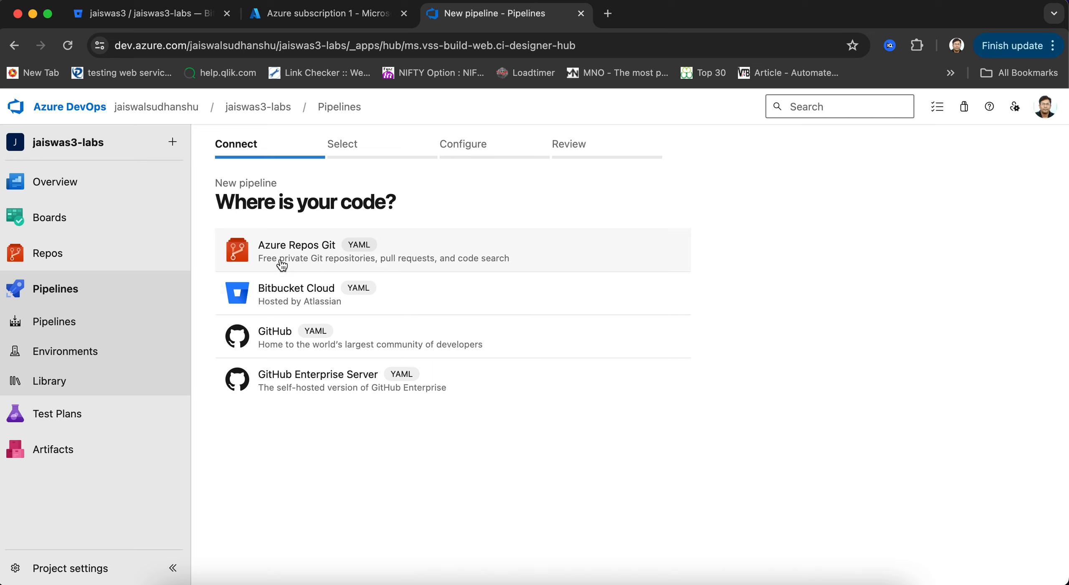
{"action": "left_click", "coordinate": [294, 257]}
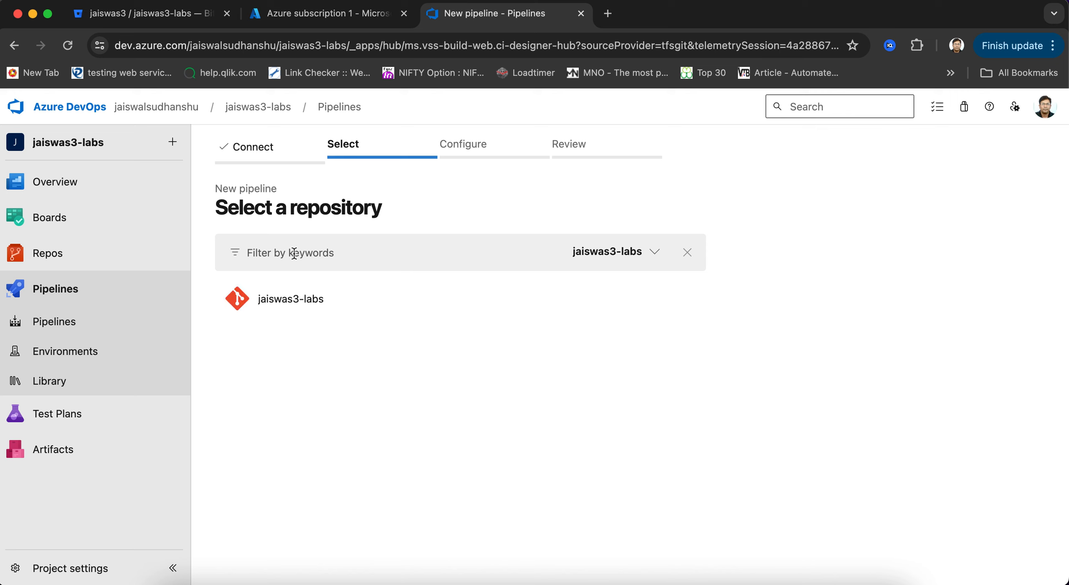
{"action": "left_click", "coordinate": [274, 308]}
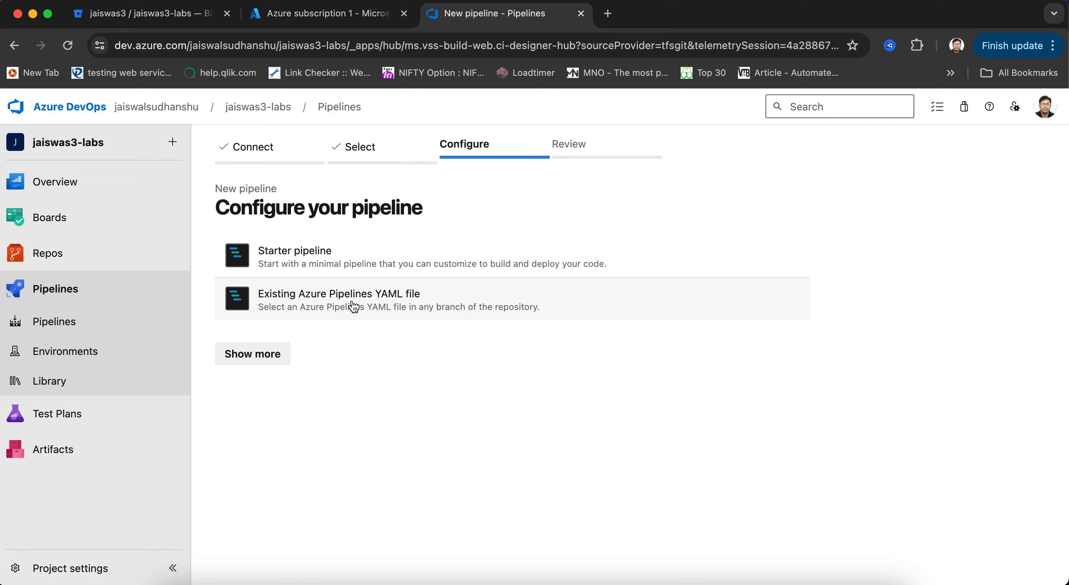
{"action": "left_click", "coordinate": [315, 260]}
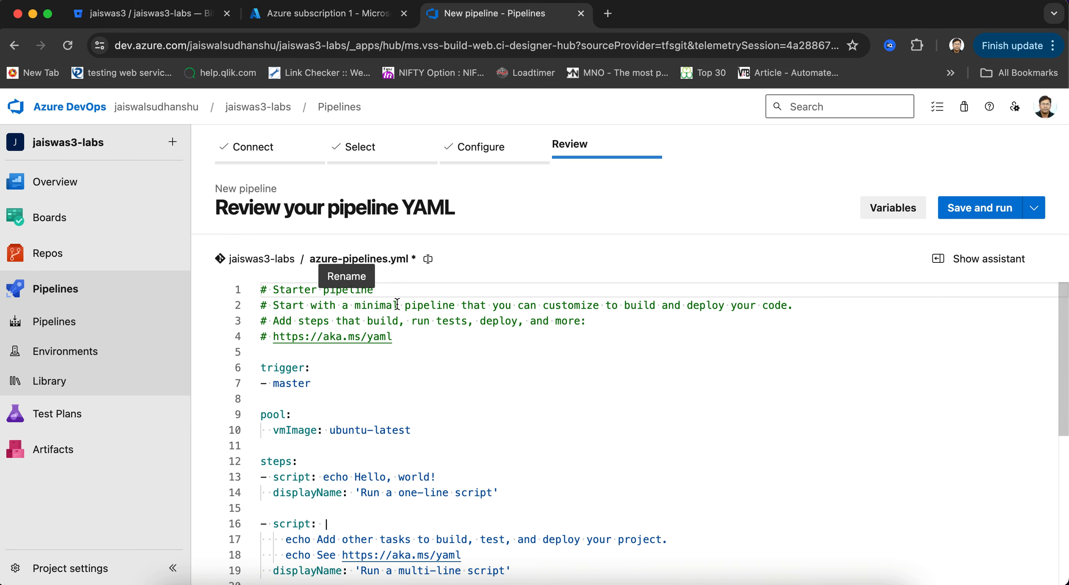
Replace the word "world" in the one-line script's echo greeting with the person's first name
{"action": "scroll", "coordinate": [439, 398], "scroll_direction": "down", "scroll_amount": 3}
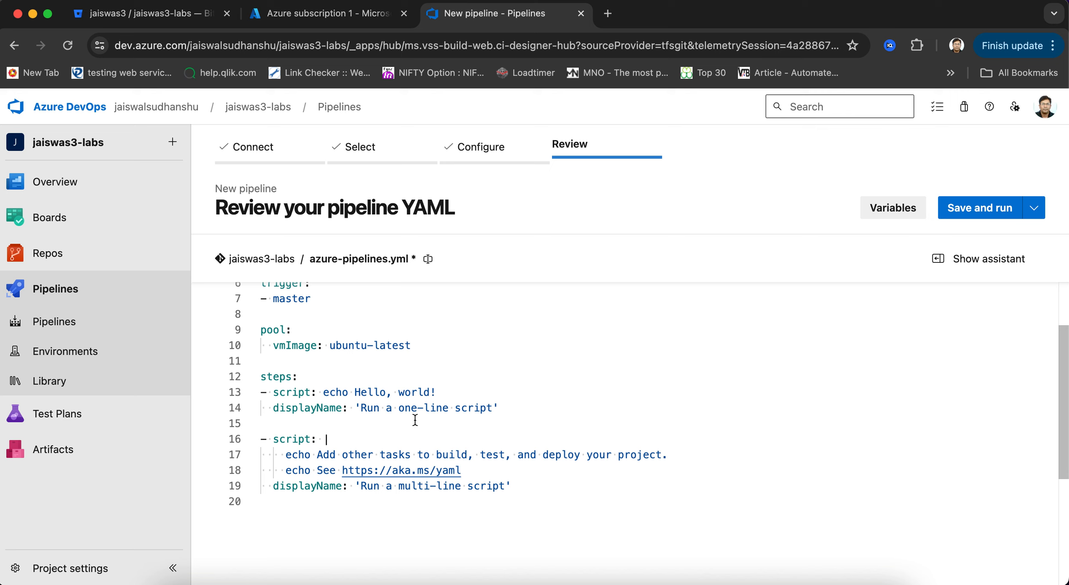
{"action": "left_click", "coordinate": [428, 392]}
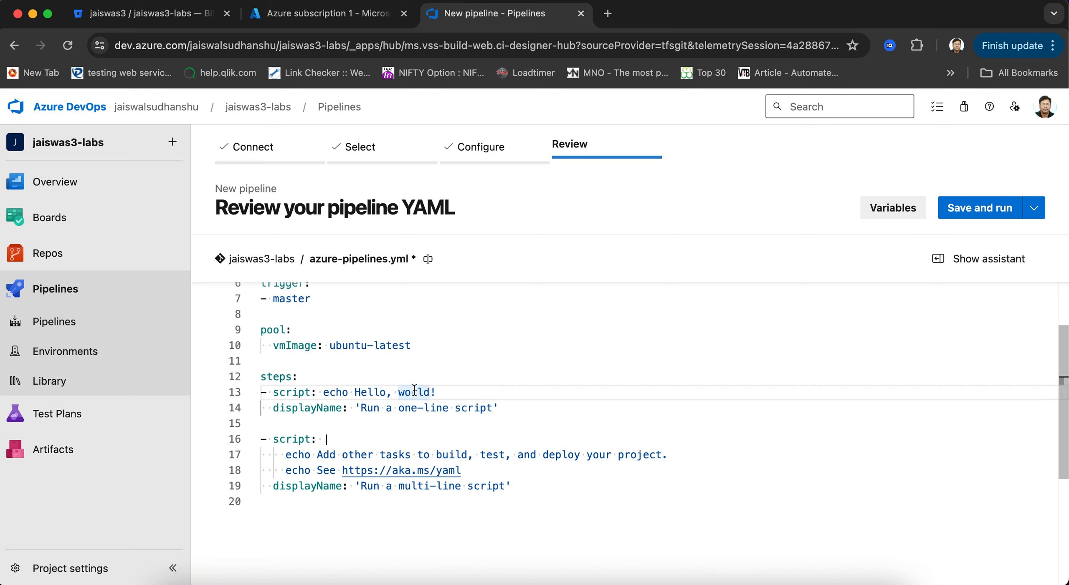
{"action": "double_click", "coordinate": [414, 392]}
{"action": "type", "text": "Sudhanshu"}
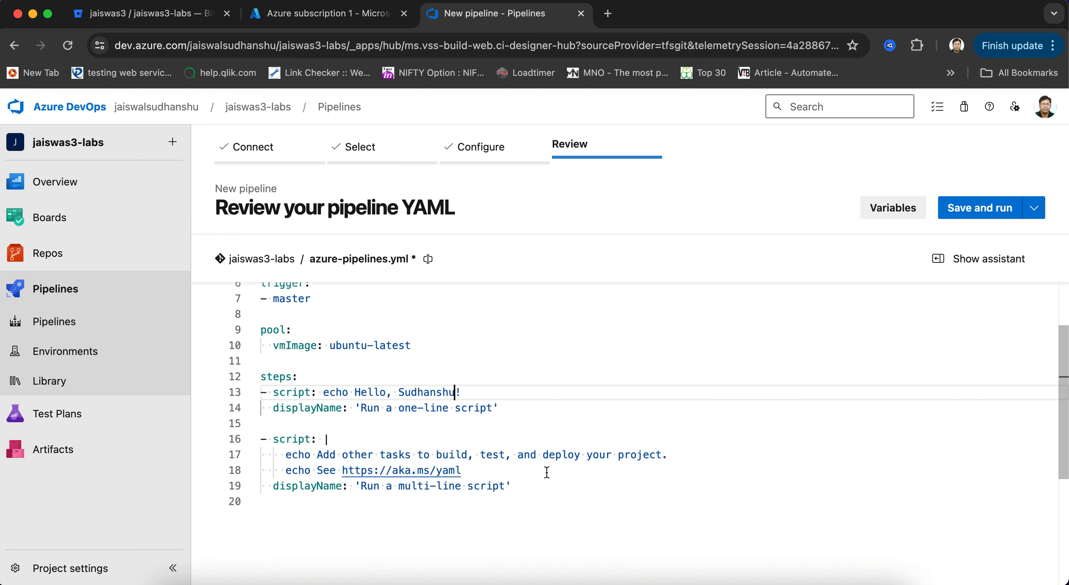
Save and run the pipeline, committing azure-pipelines.yml directly to the master branch with the message "Set up CI with Azure Pipelines"
{"action": "scroll", "coordinate": [505, 467], "scroll_direction": "down", "scroll_amount": 5}
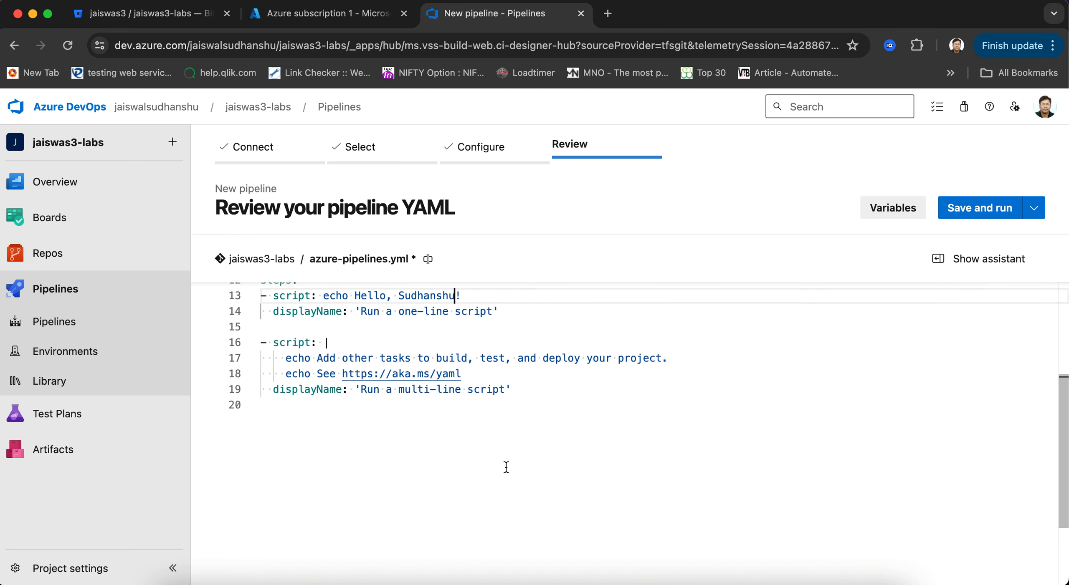
{"action": "scroll", "coordinate": [518, 466], "scroll_direction": "up", "scroll_amount": 8}
{"action": "scroll", "coordinate": [646, 451], "scroll_direction": "down", "scroll_amount": 3}
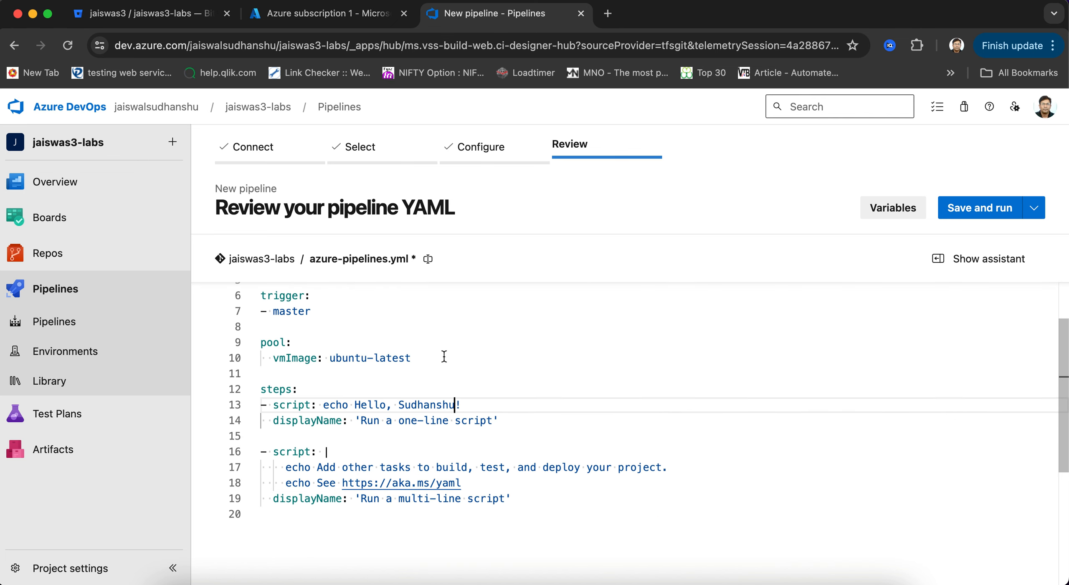
{"action": "left_click_drag", "start_coordinate": [443, 359], "coordinate": [334, 359]}
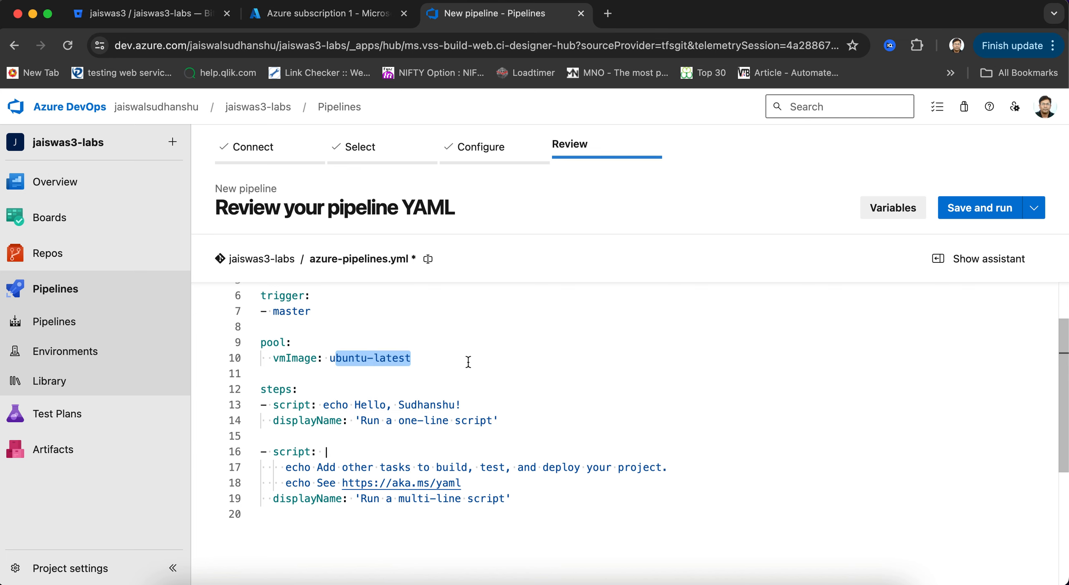
{"action": "scroll", "coordinate": [468, 361], "scroll_direction": "up", "scroll_amount": 3}
{"action": "scroll", "coordinate": [477, 358], "scroll_direction": "down", "scroll_amount": 5}
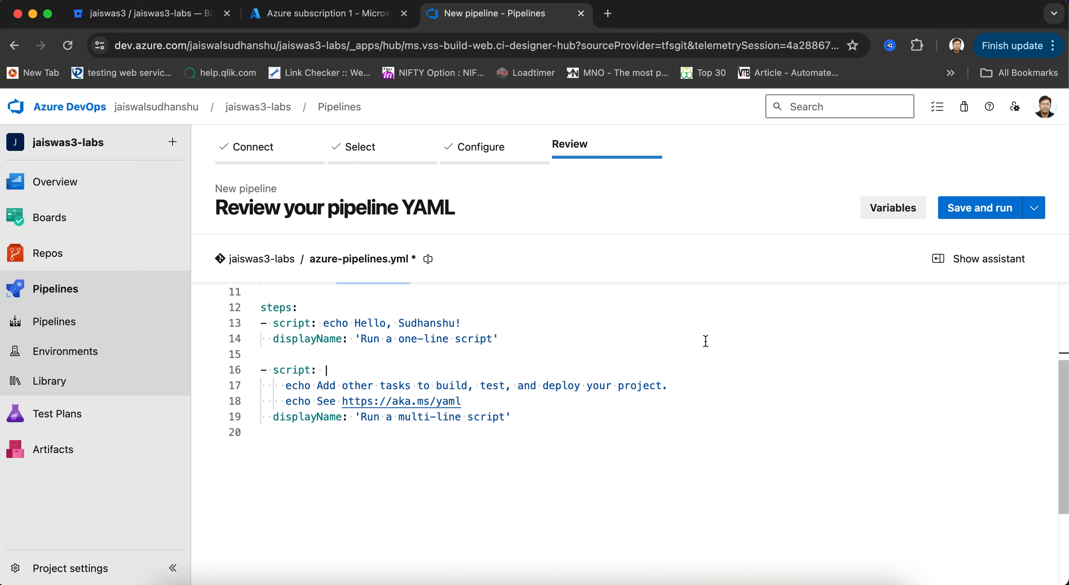
{"action": "left_click", "coordinate": [970, 212]}
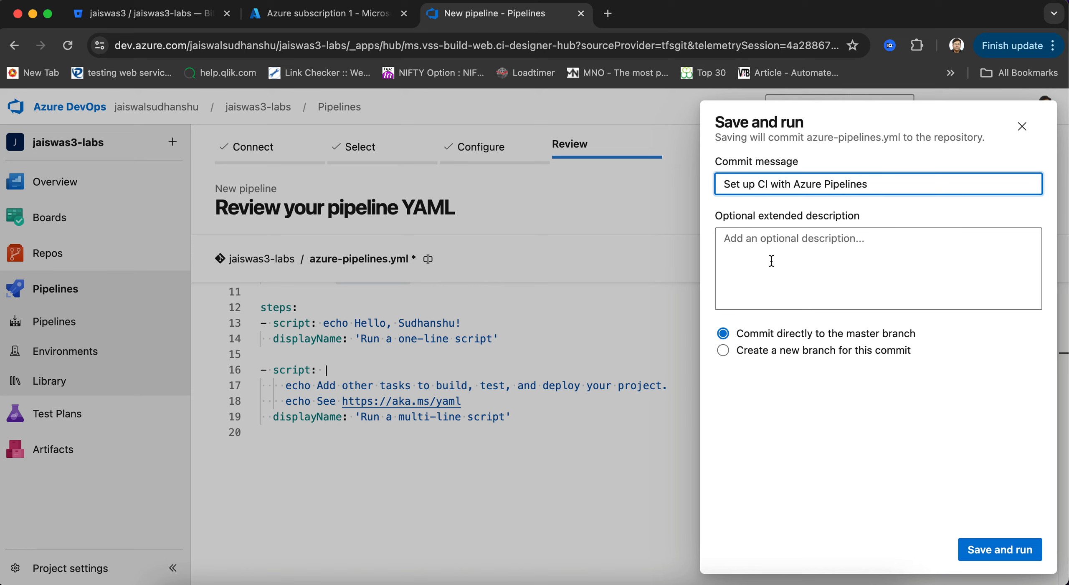
{"action": "left_click", "coordinate": [756, 250]}
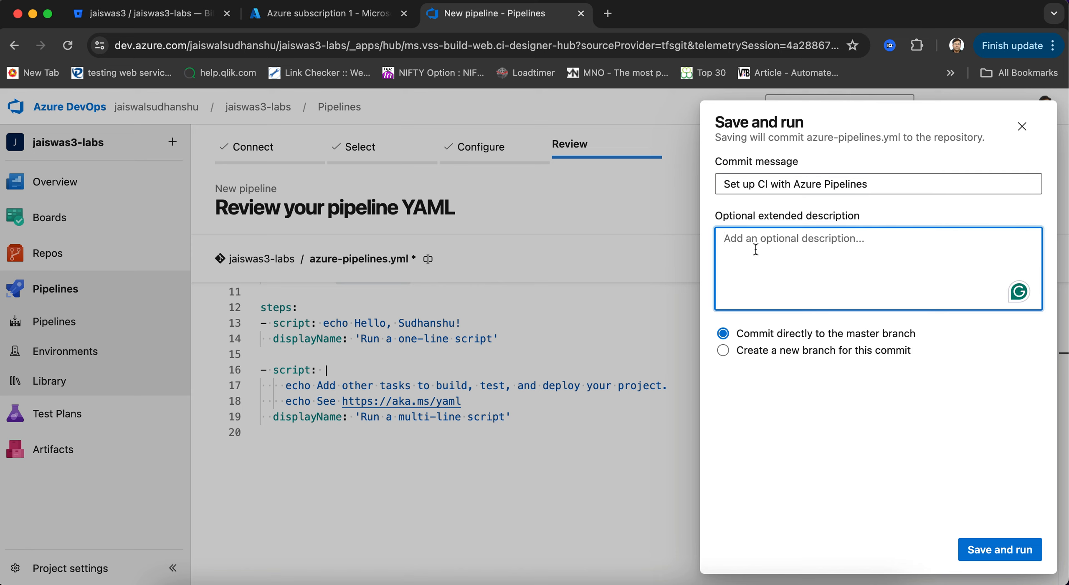
{"action": "left_click", "coordinate": [986, 559]}
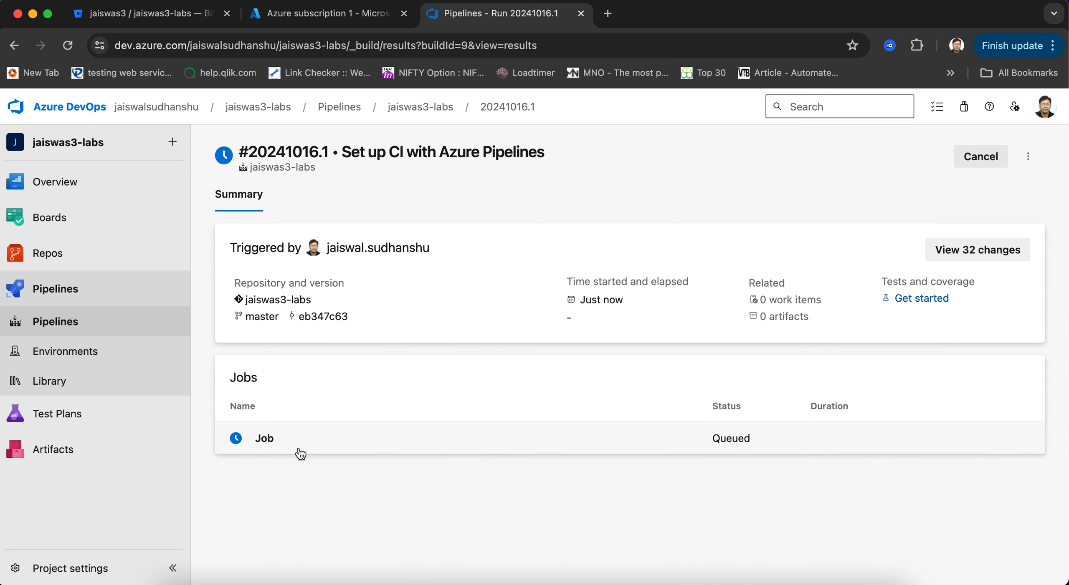
Open the log of the running pipeline's Job and examine its expanded job preparation parameters
{"action": "left_click", "coordinate": [236, 442]}
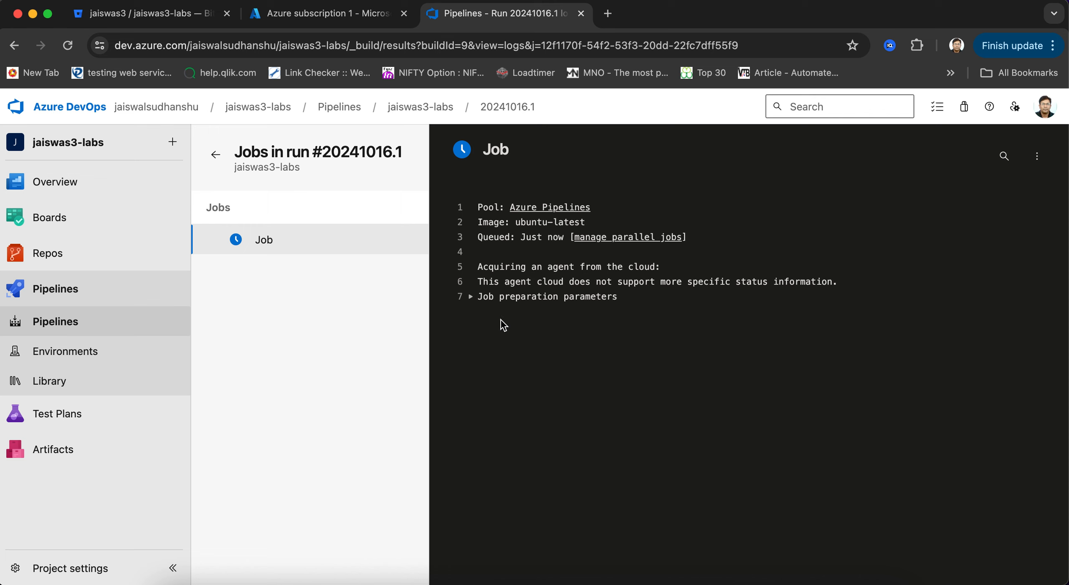
{"action": "left_click", "coordinate": [472, 298]}
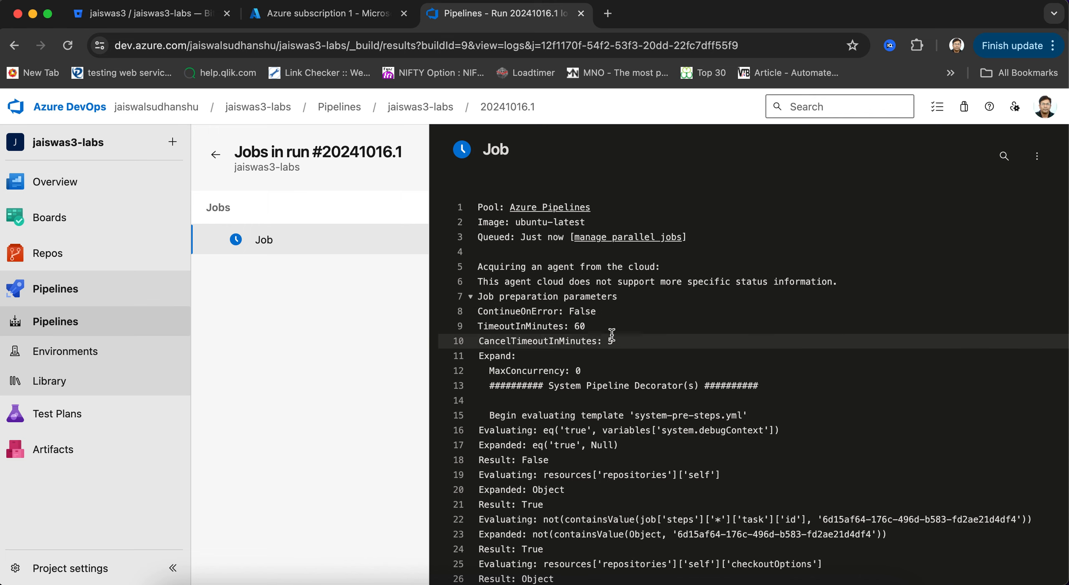
{"action": "scroll", "coordinate": [613, 336], "scroll_direction": "down", "scroll_amount": 6}
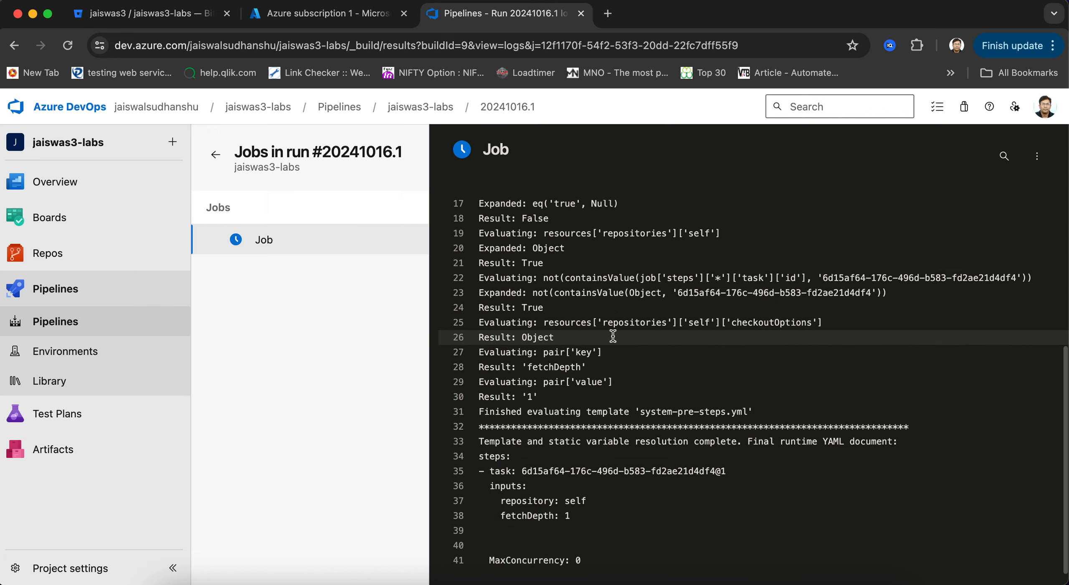
{"action": "scroll", "coordinate": [675, 377], "scroll_direction": "up", "scroll_amount": 6}
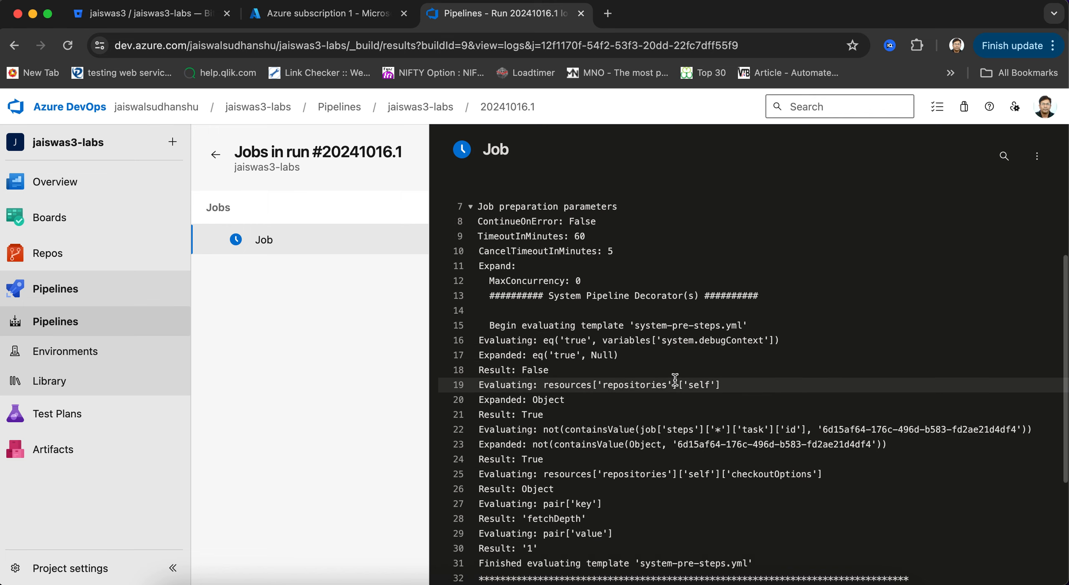
{"action": "scroll", "coordinate": [674, 379], "scroll_direction": "down", "scroll_amount": 6}
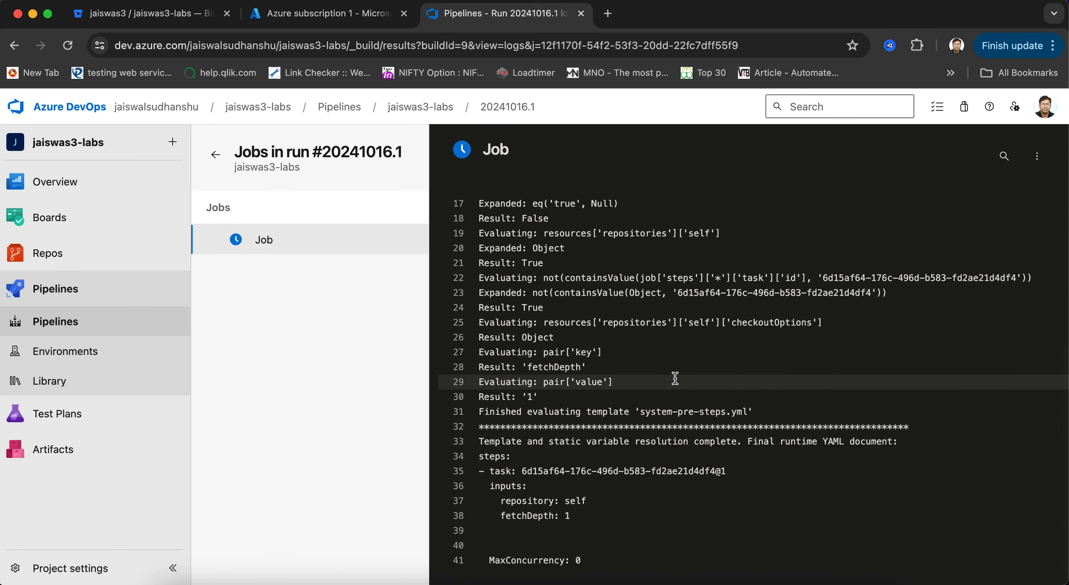
{"action": "scroll", "coordinate": [675, 378], "scroll_direction": "up", "scroll_amount": 3}
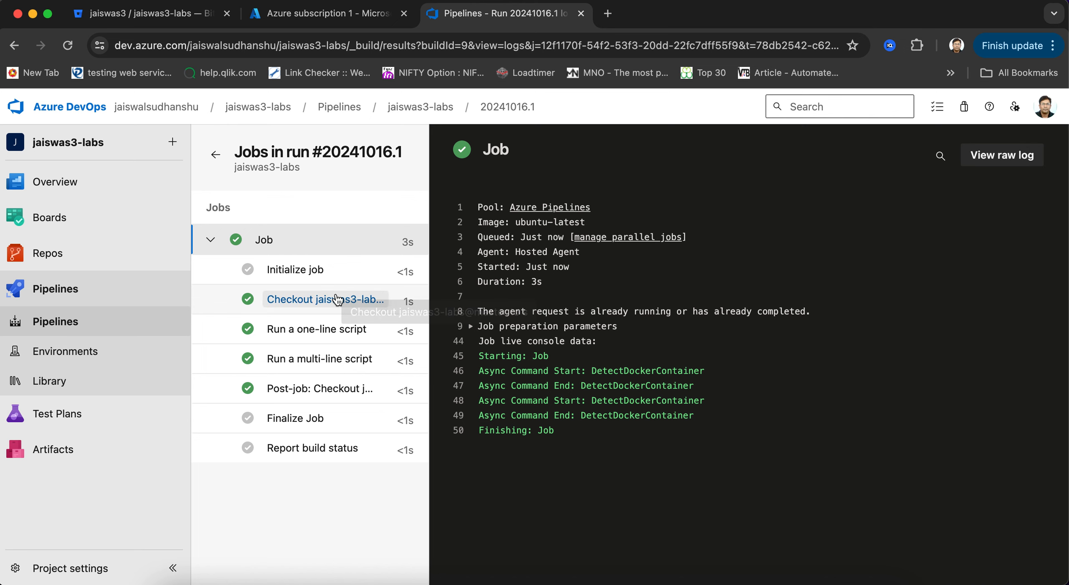
Examine the logs of the job's repository checkout, one-line script and post-job checkout steps
{"action": "left_click", "coordinate": [211, 241]}
{"action": "left_click", "coordinate": [236, 240]}
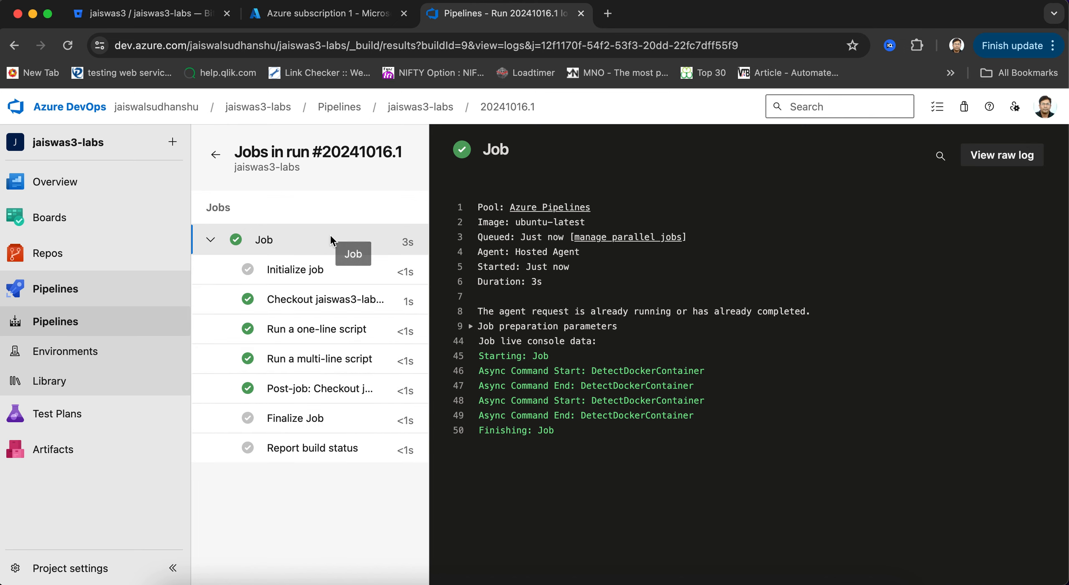
{"action": "left_click", "coordinate": [328, 306]}
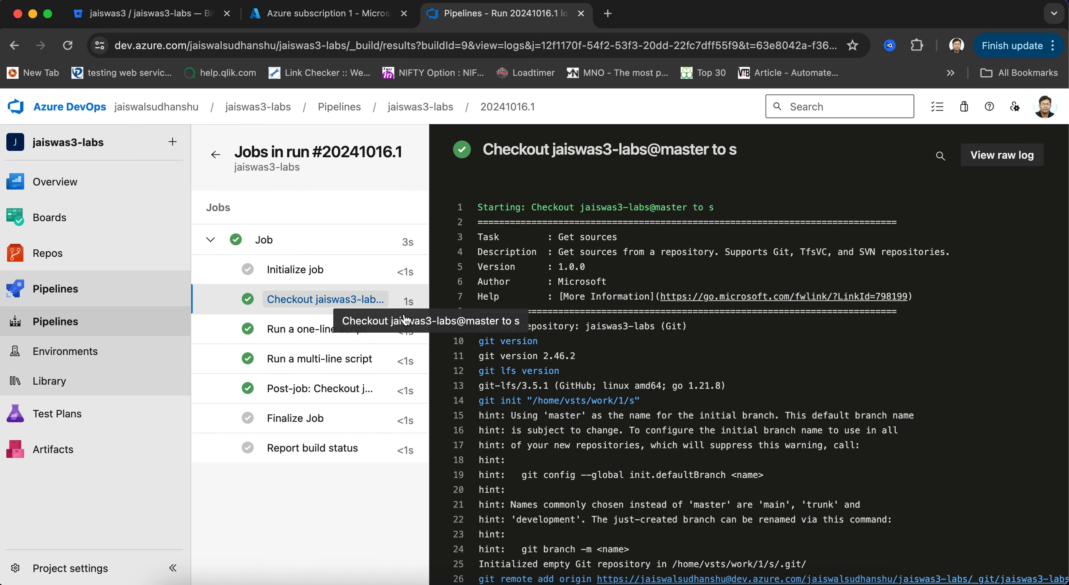
{"action": "left_click", "coordinate": [320, 331]}
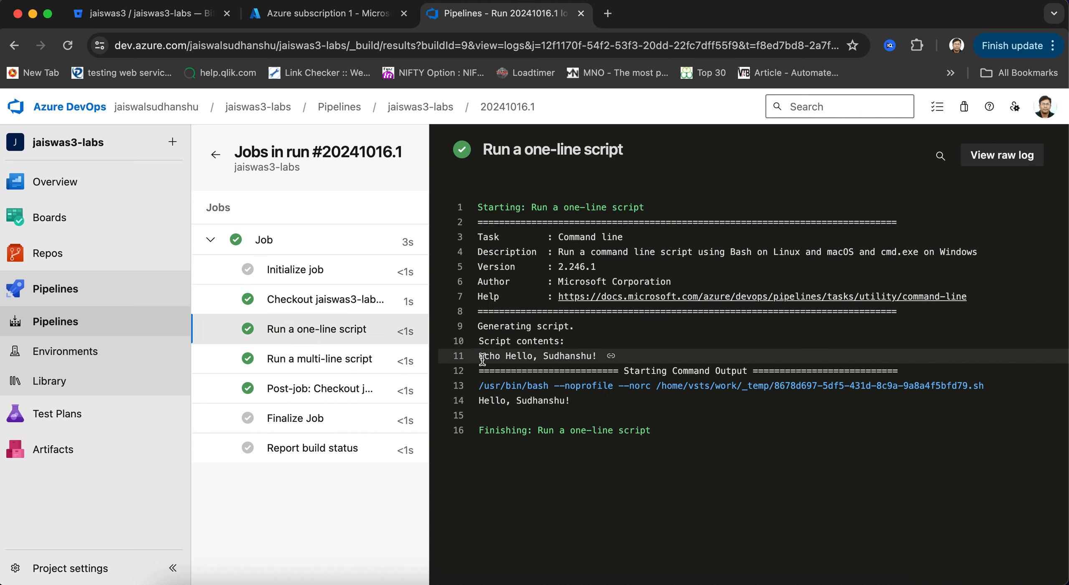
{"action": "left_click_drag", "start_coordinate": [484, 357], "coordinate": [608, 360]}
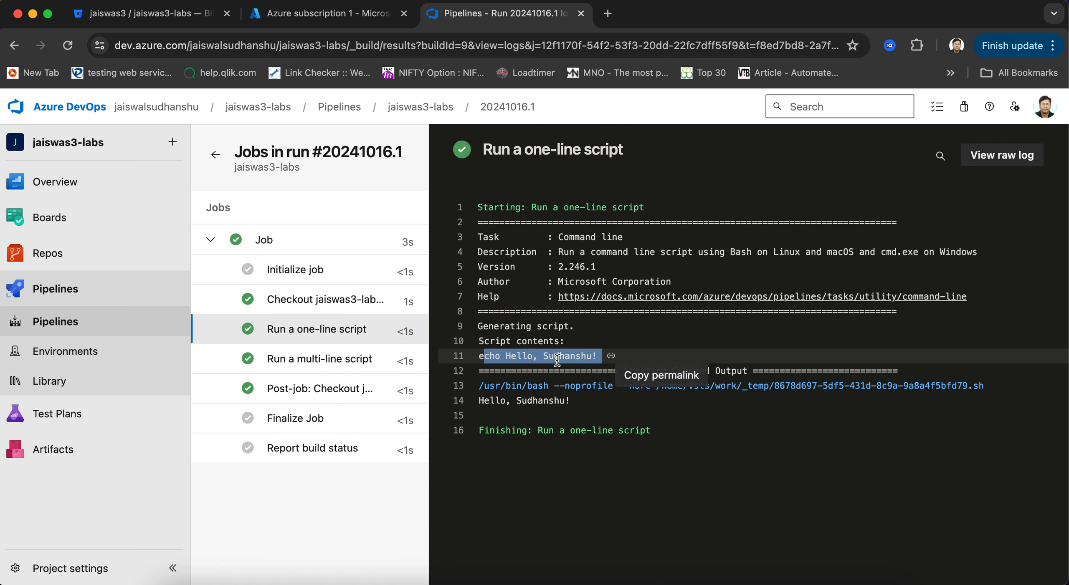
{"action": "left_click", "coordinate": [327, 395]}
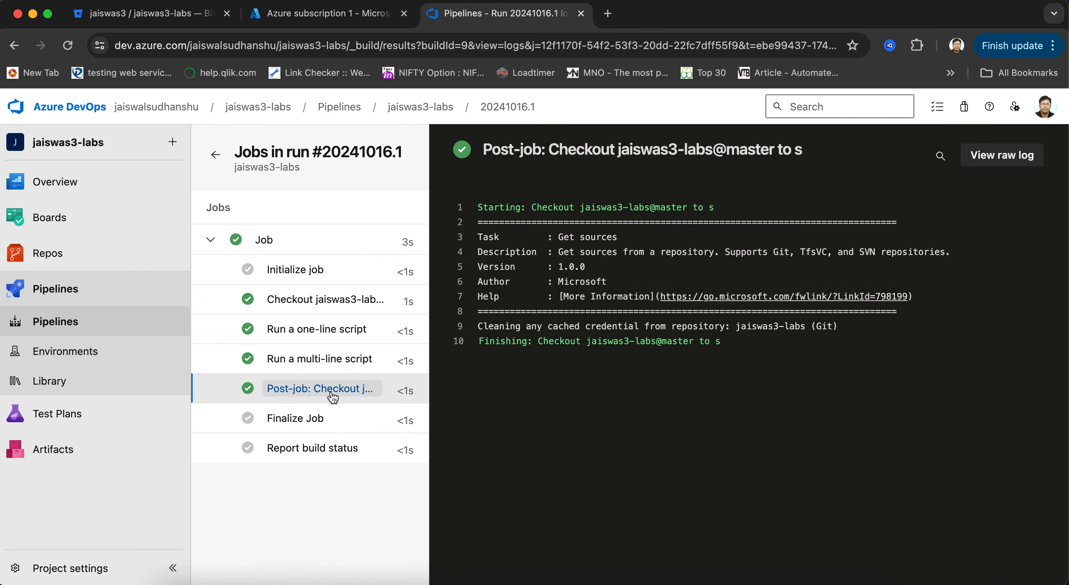
Return to the run summary, dismissing the feedback survey, and open the project's list of recent pipelines
{"action": "left_click", "coordinate": [215, 155]}
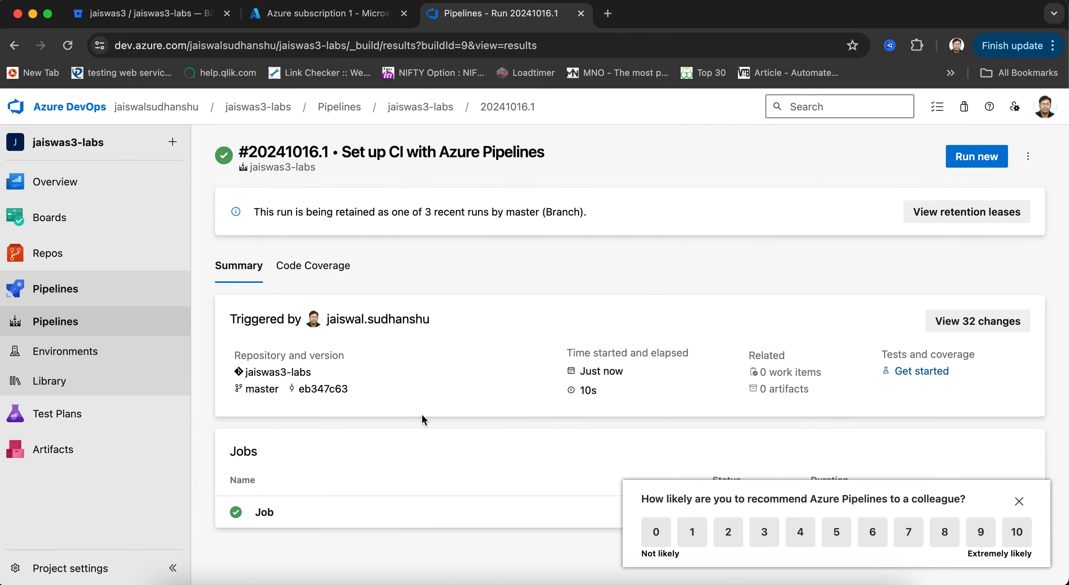
{"action": "left_click", "coordinate": [1019, 502]}
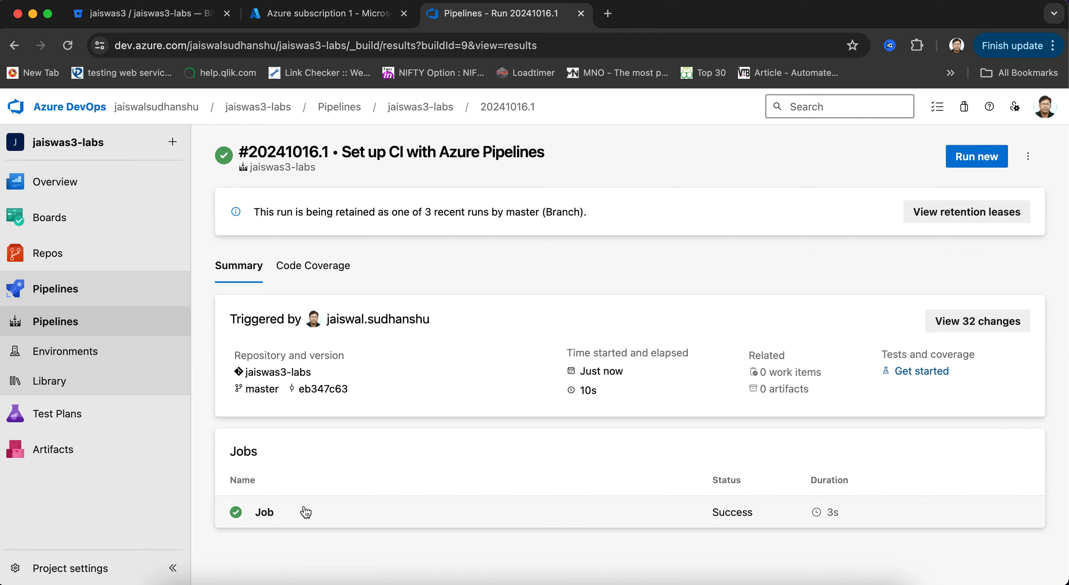
{"action": "left_click", "coordinate": [347, 120]}
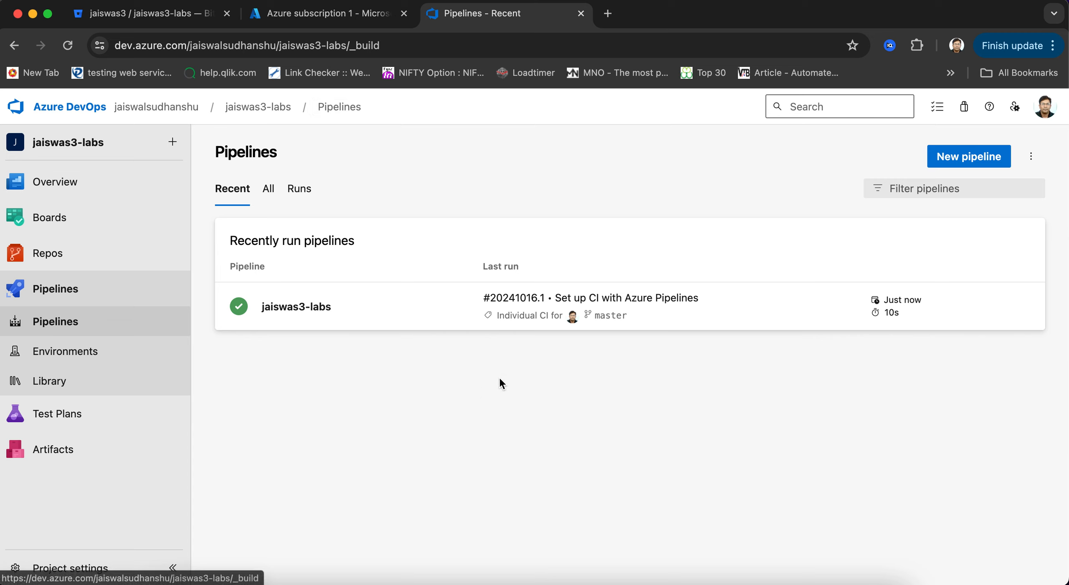